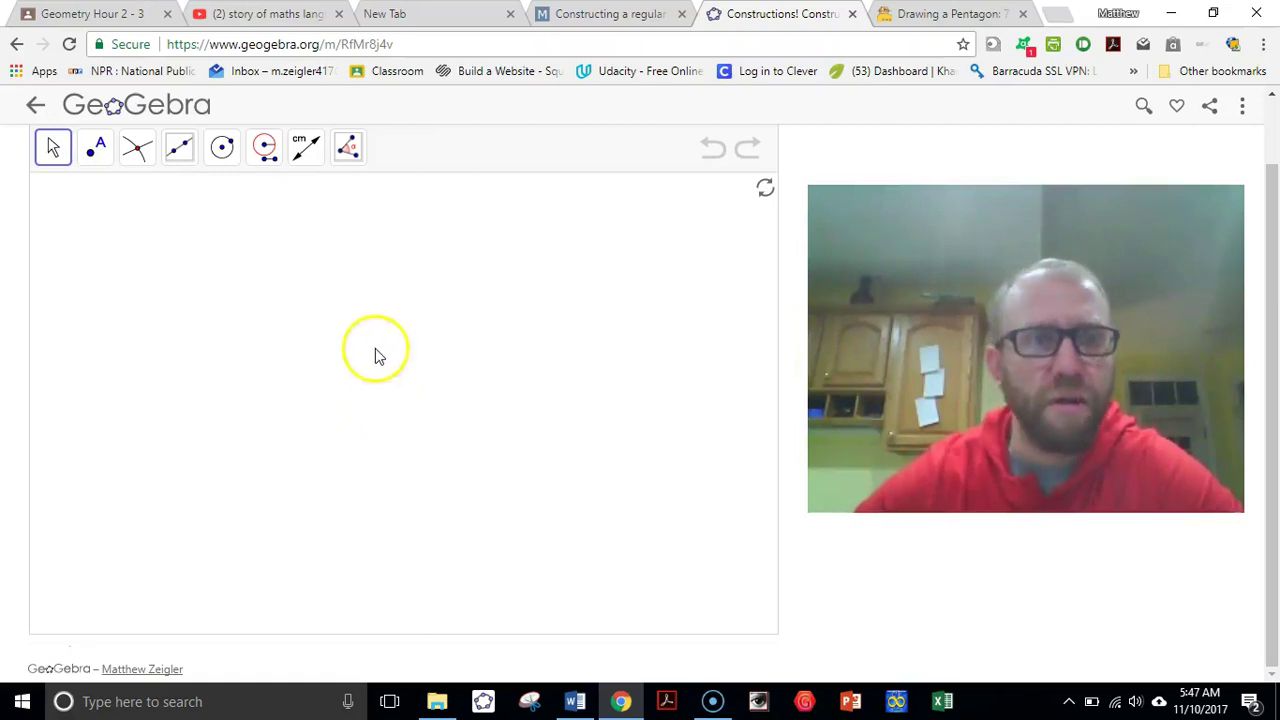
Step: Draw a circle centred at A through B and a line through A and B
click(222, 148)
click(364, 410)
click(477, 412)
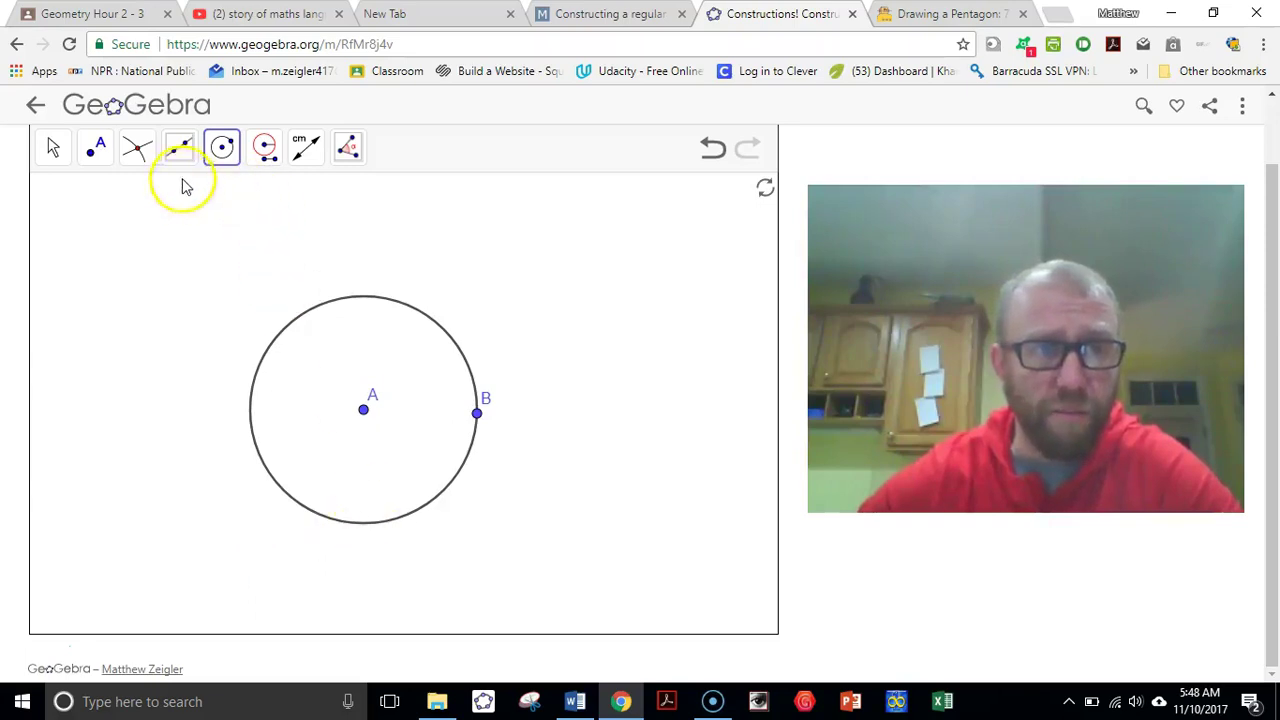
click(181, 152)
click(364, 411)
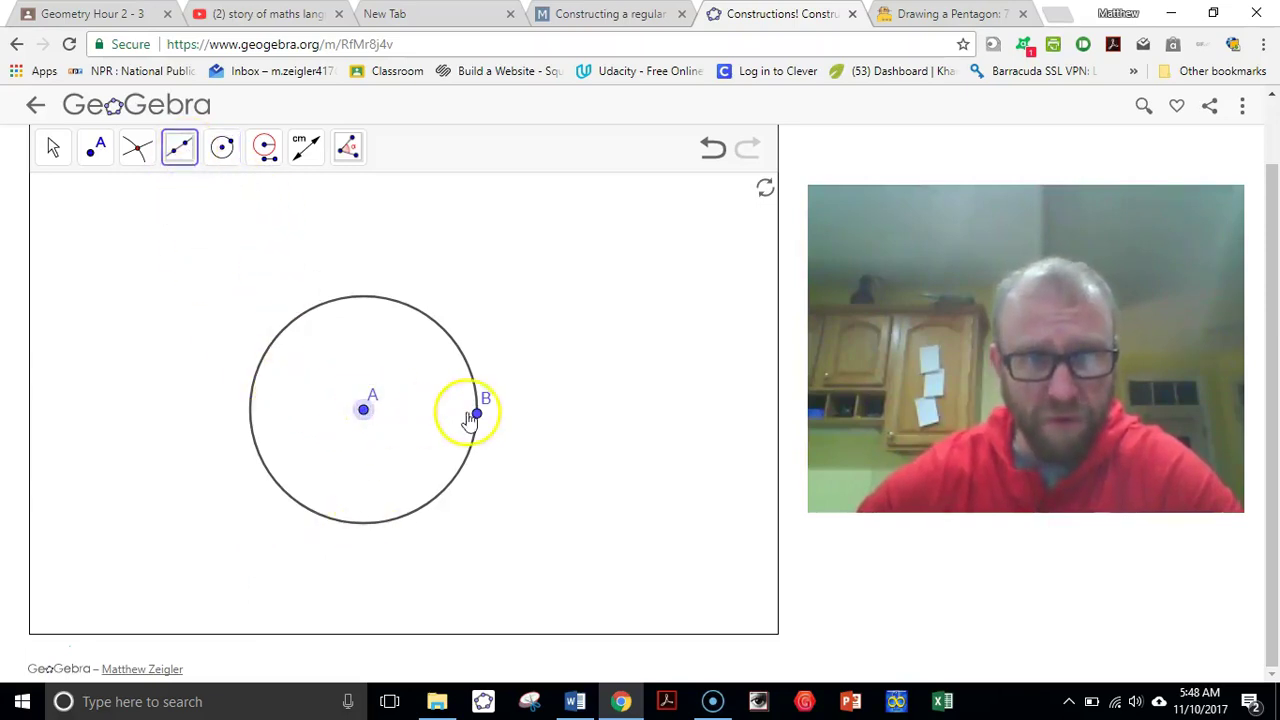
click(478, 414)
Step: Mark point C on the circle's left side, then draw circles centred at C through B and at B through C
click(95, 152)
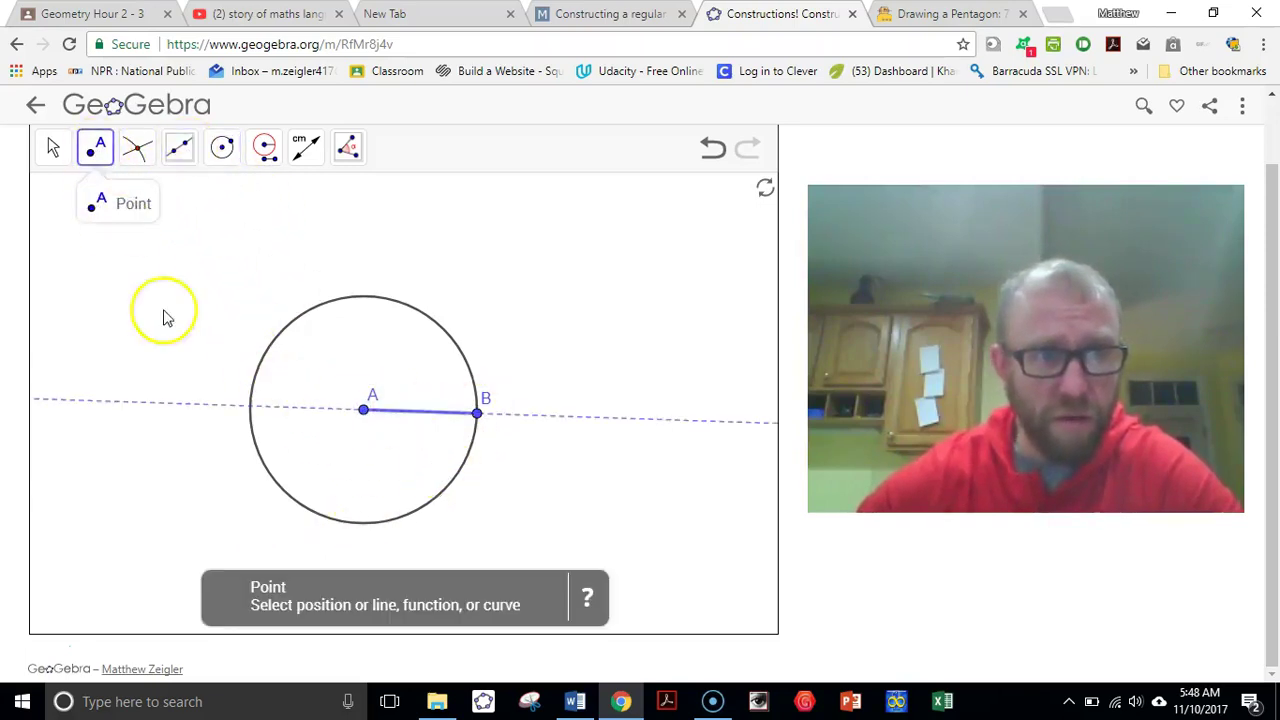
click(252, 408)
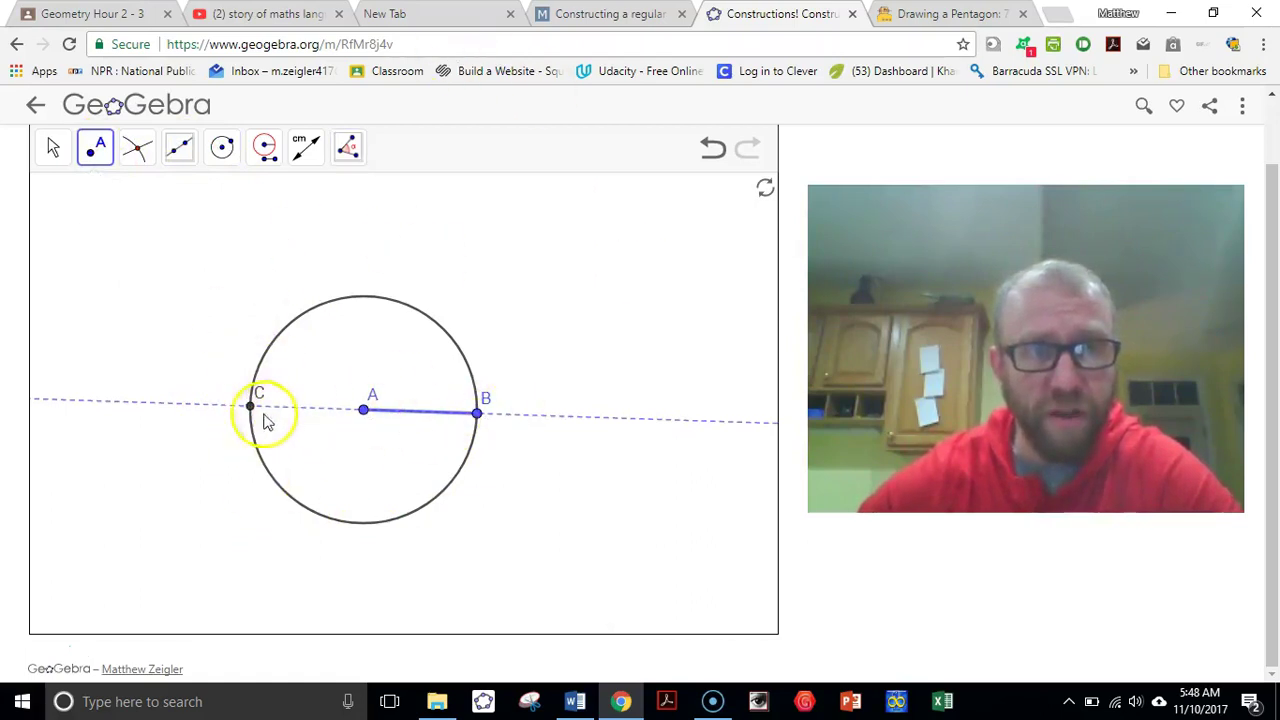
click(224, 152)
click(251, 406)
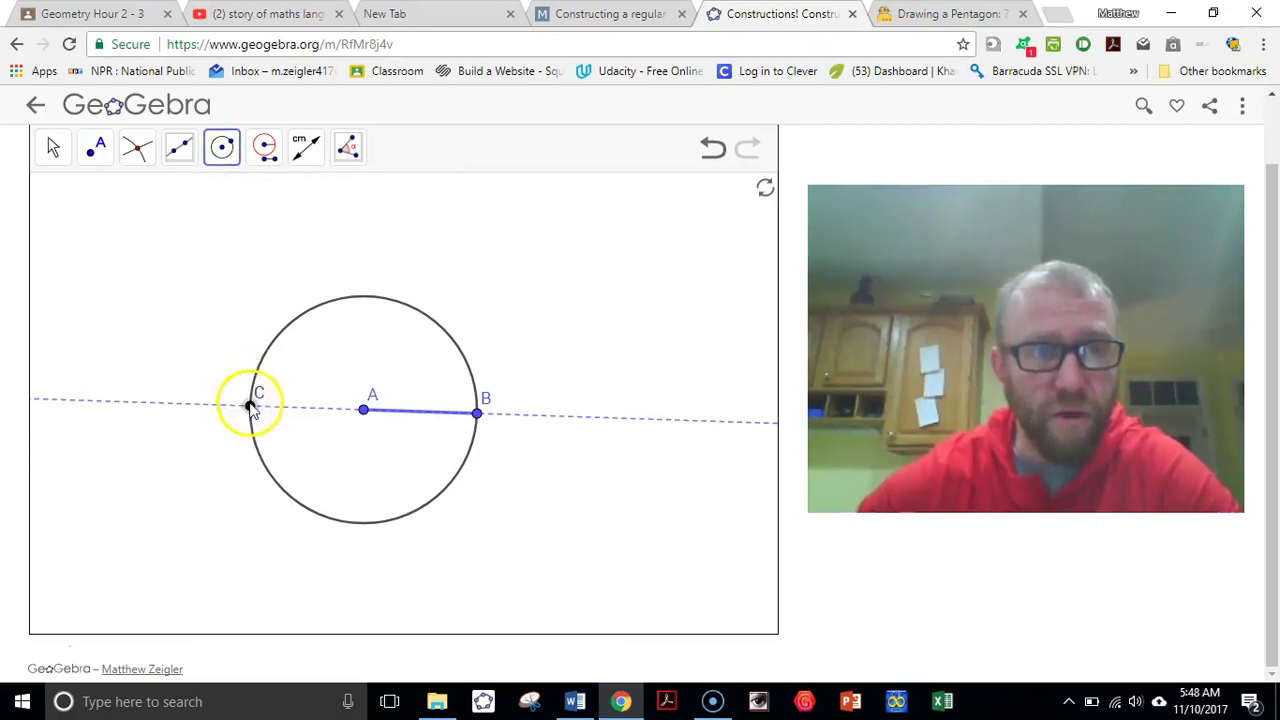
click(478, 413)
click(252, 408)
Step: Mark intersection D of the large circles and draw line DE through A
click(94, 148)
click(369, 214)
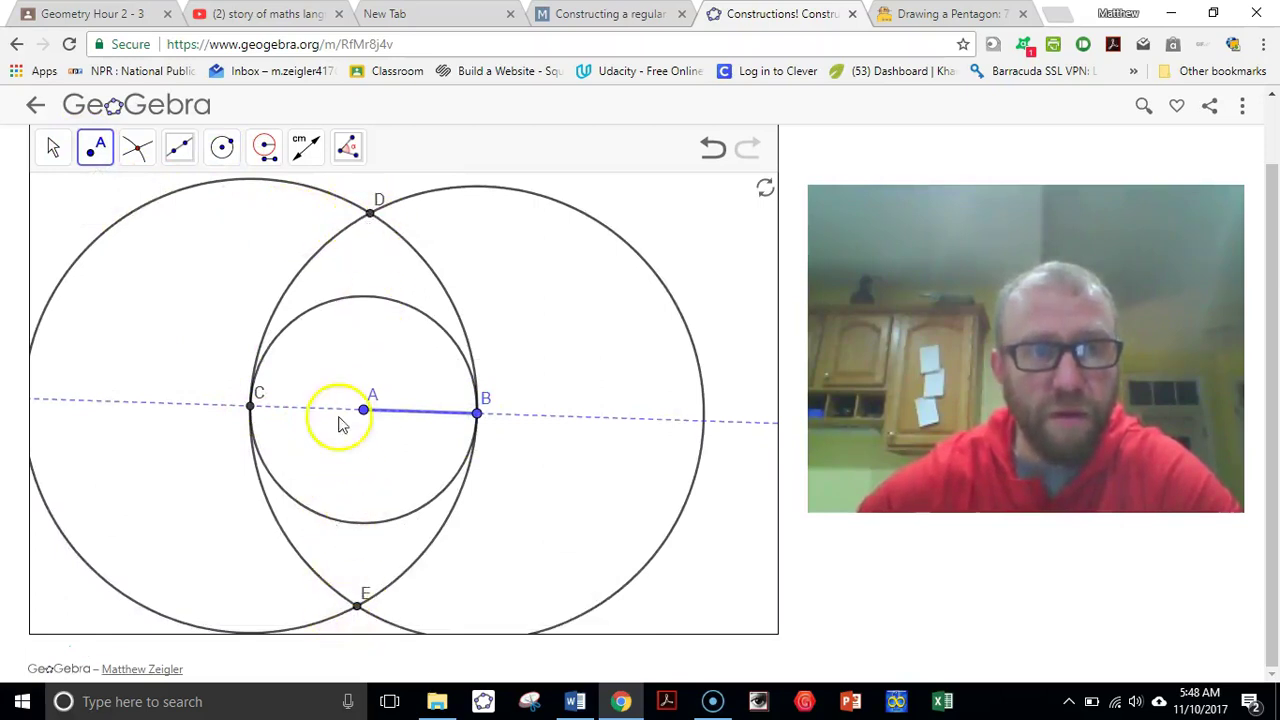
click(180, 150)
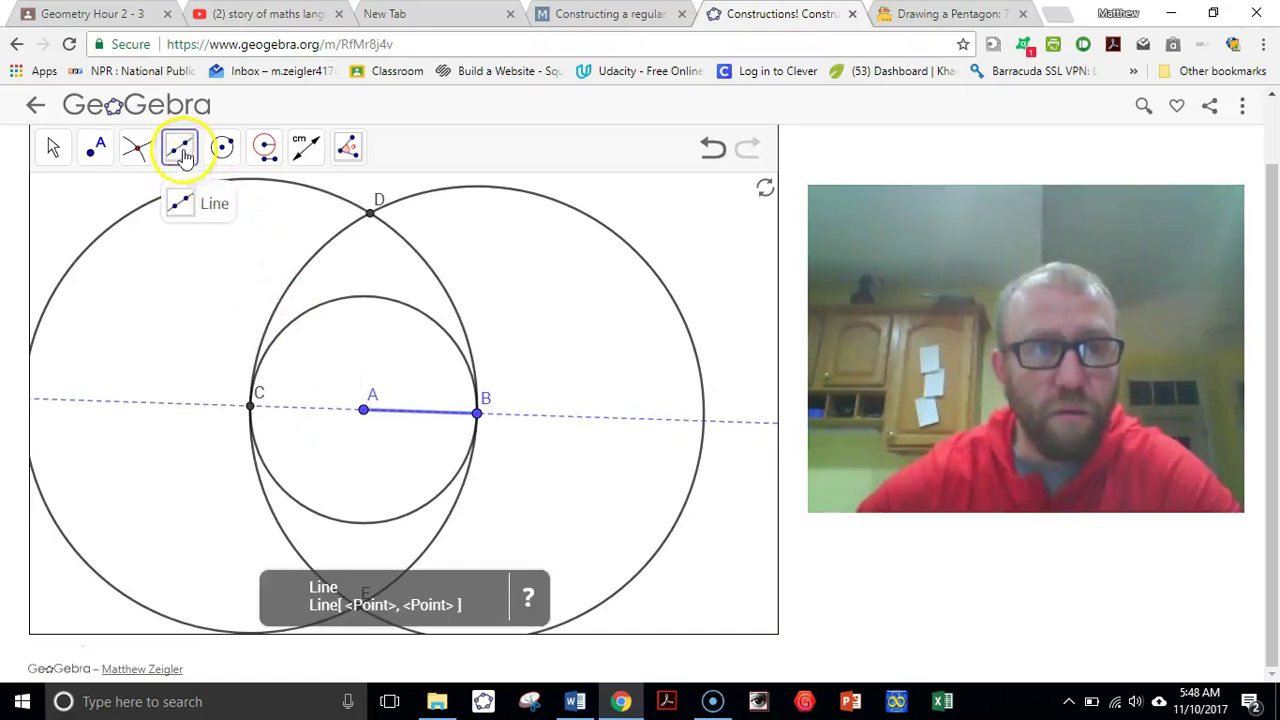
click(371, 216)
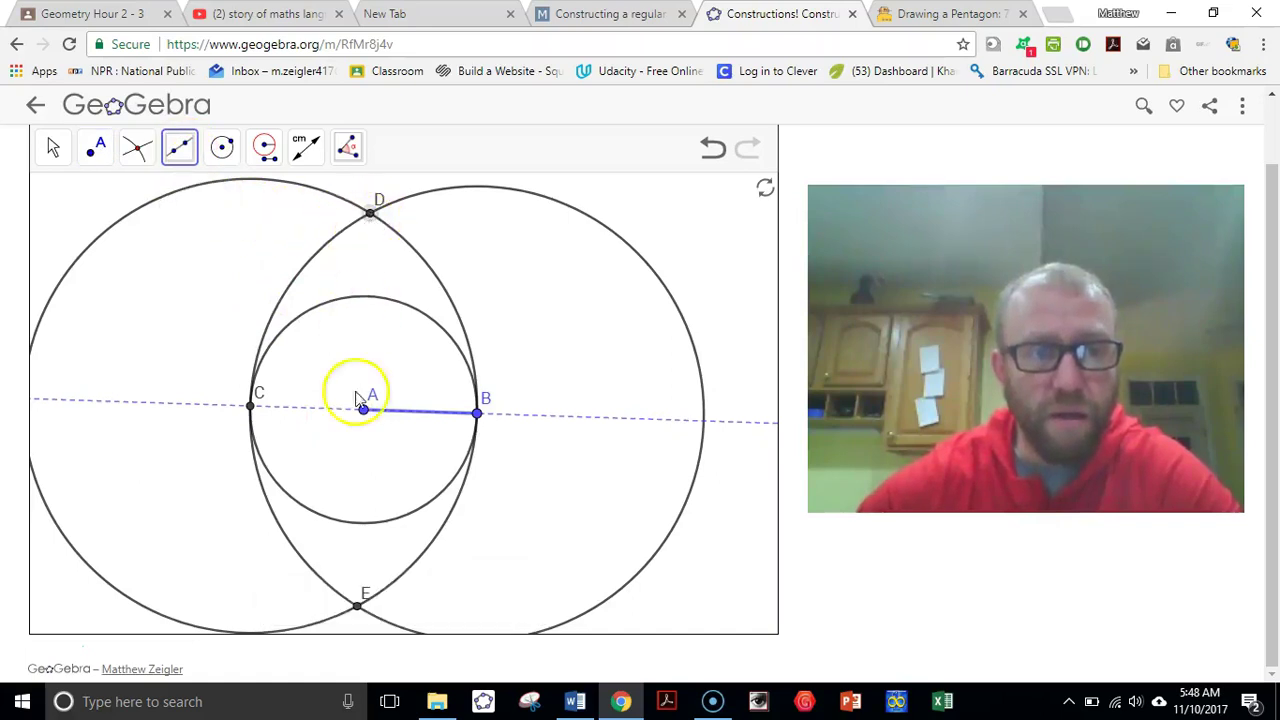
click(359, 607)
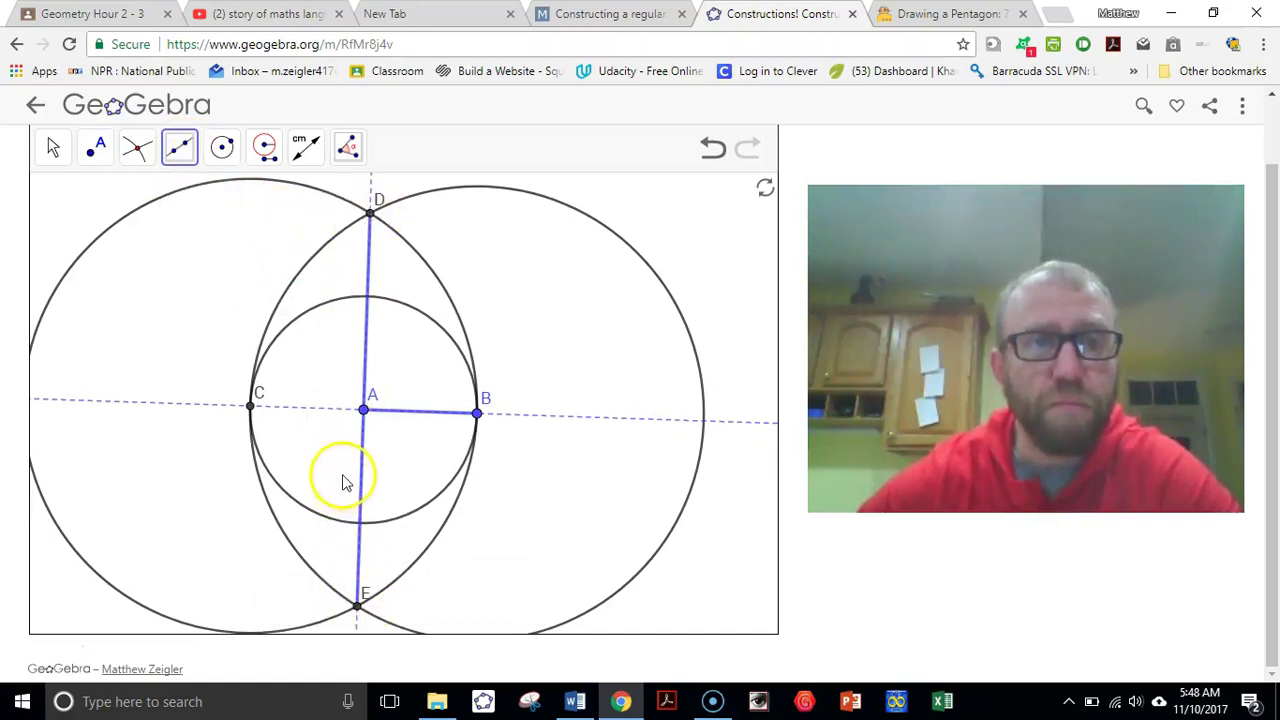
Step: Hide both large circles and point D
click(48, 150)
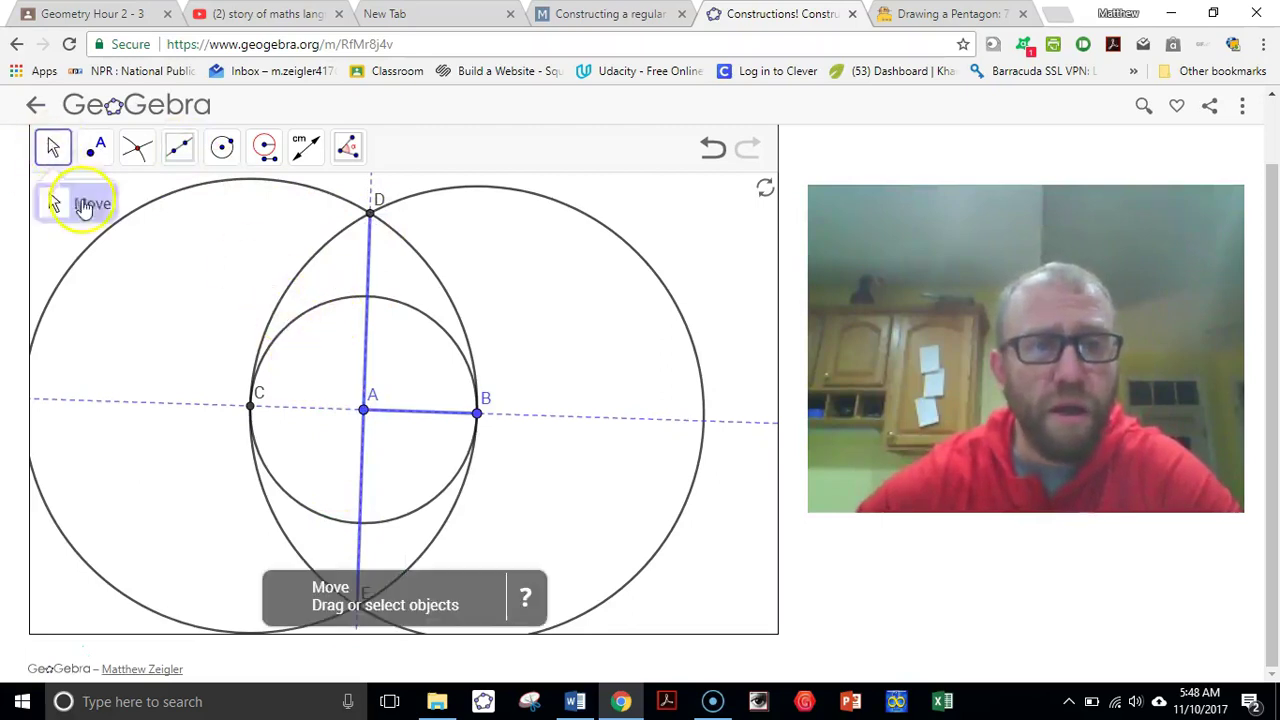
right_click(184, 196)
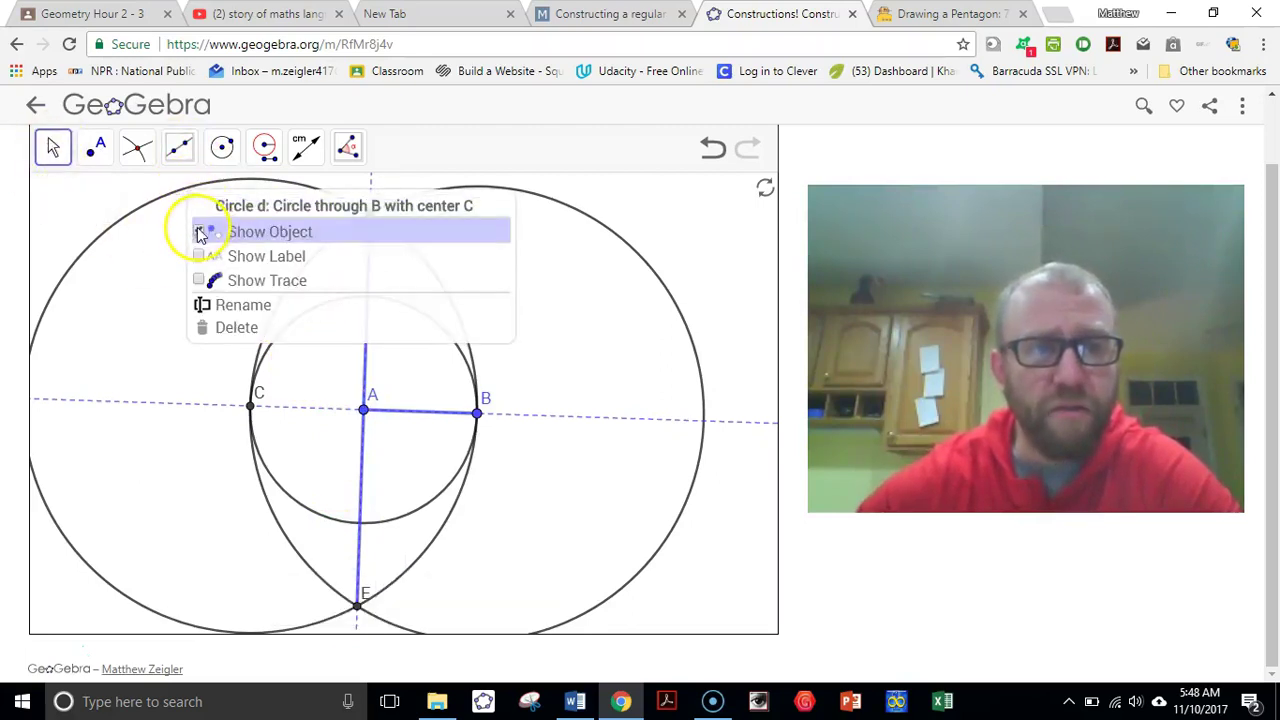
click(200, 231)
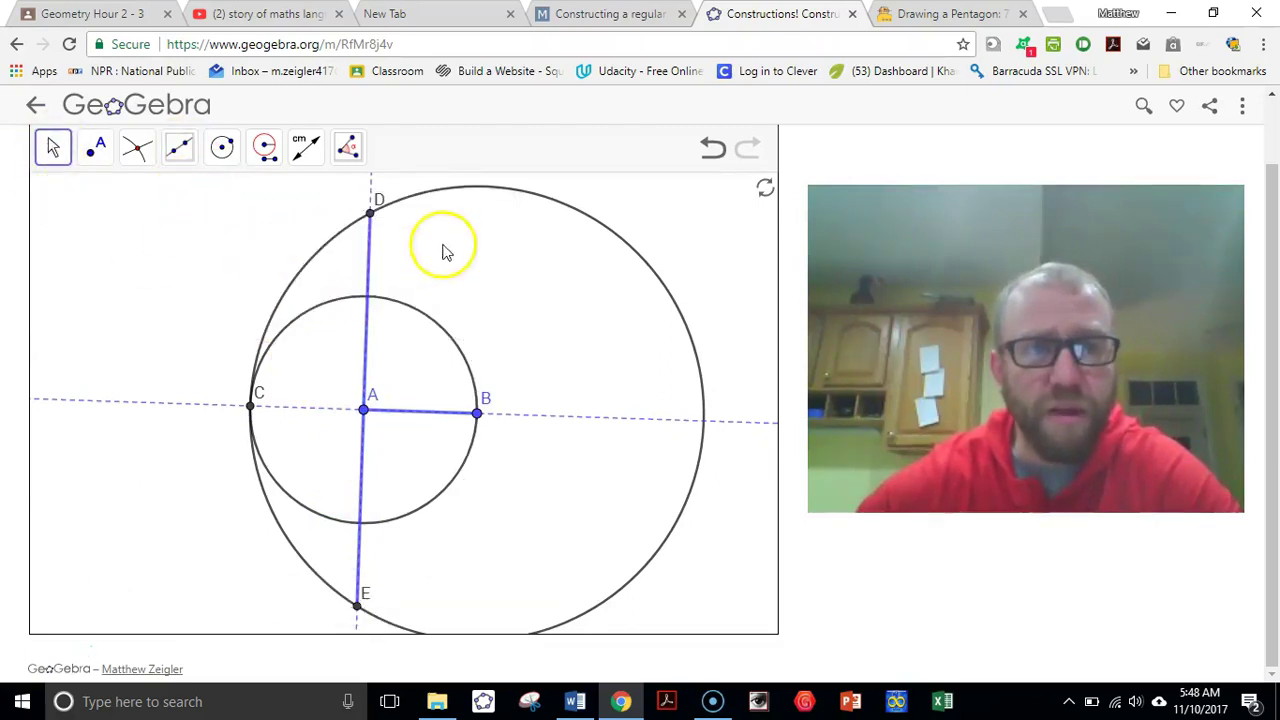
right_click(537, 202)
click(565, 237)
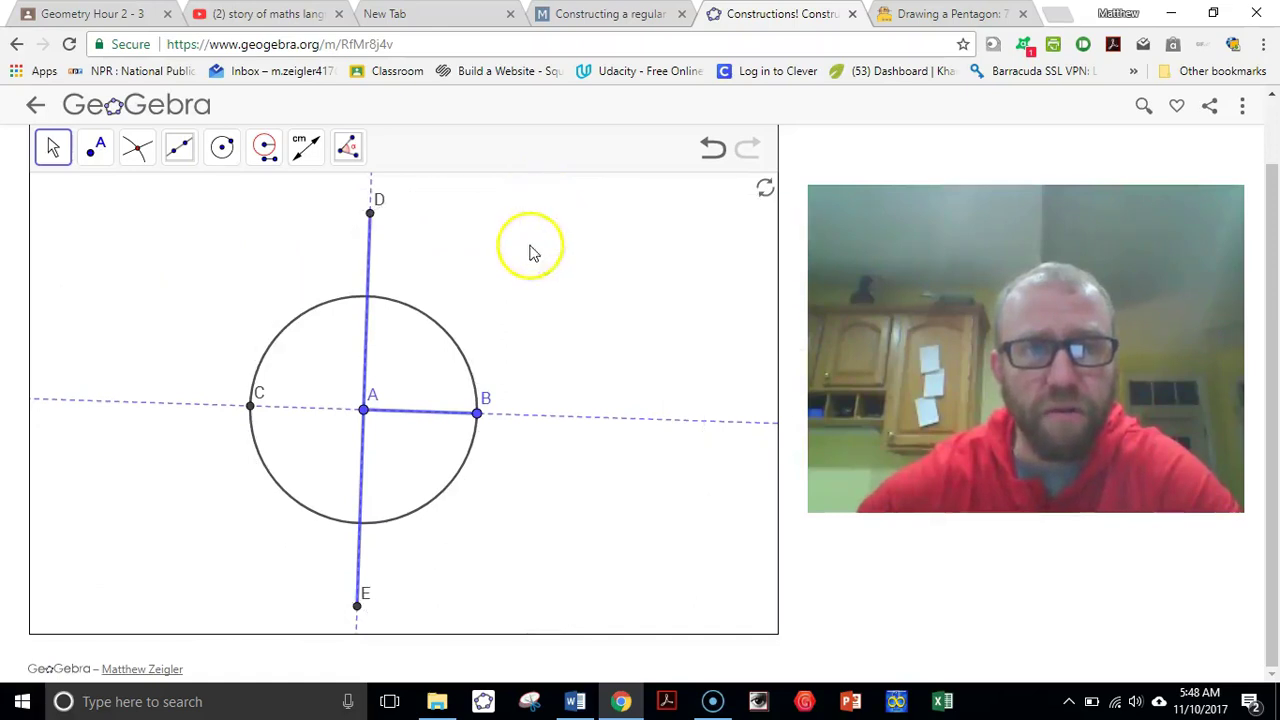
right_click(370, 218)
click(380, 252)
Step: Hide segment DE, segment AB and point E
right_click(369, 262)
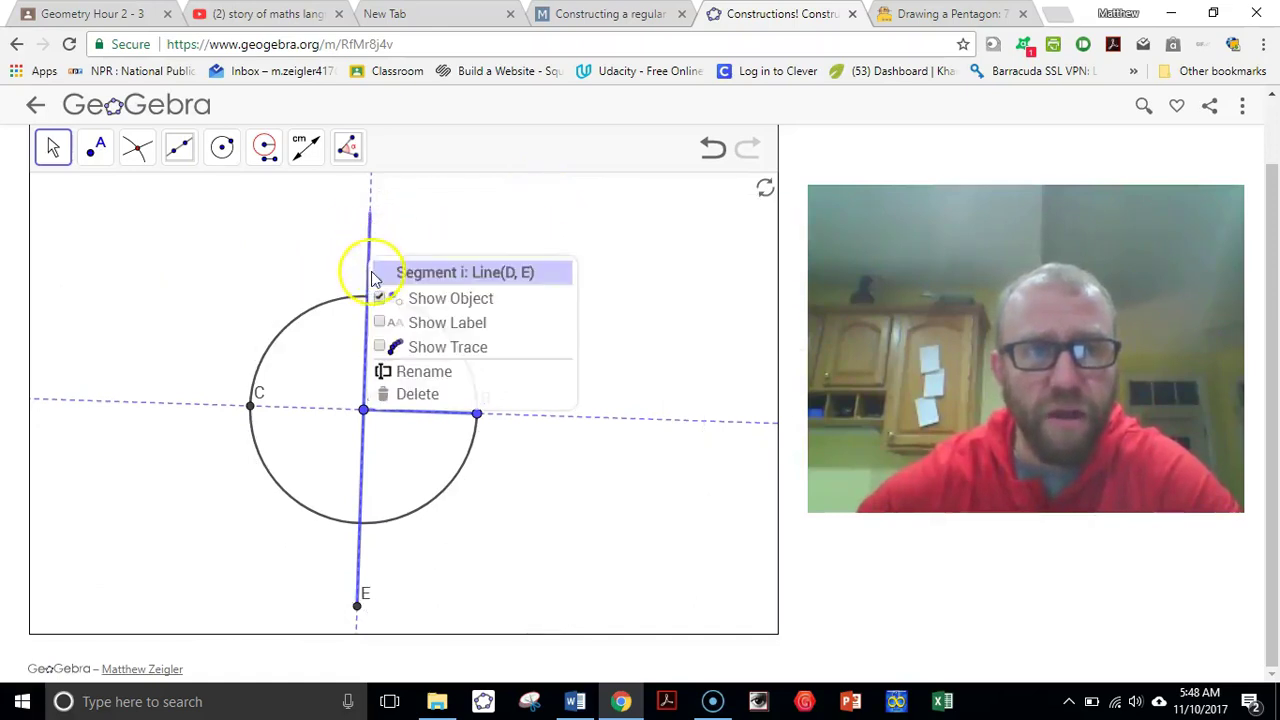
click(381, 297)
right_click(412, 420)
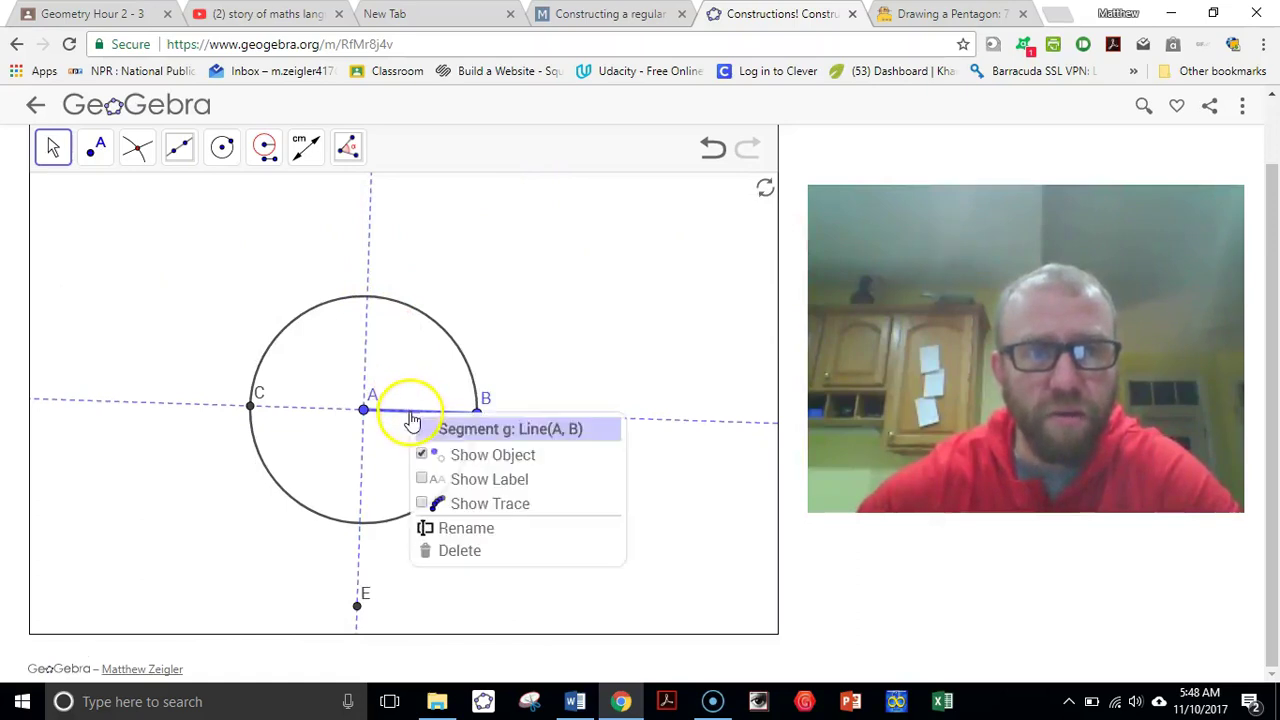
click(405, 450)
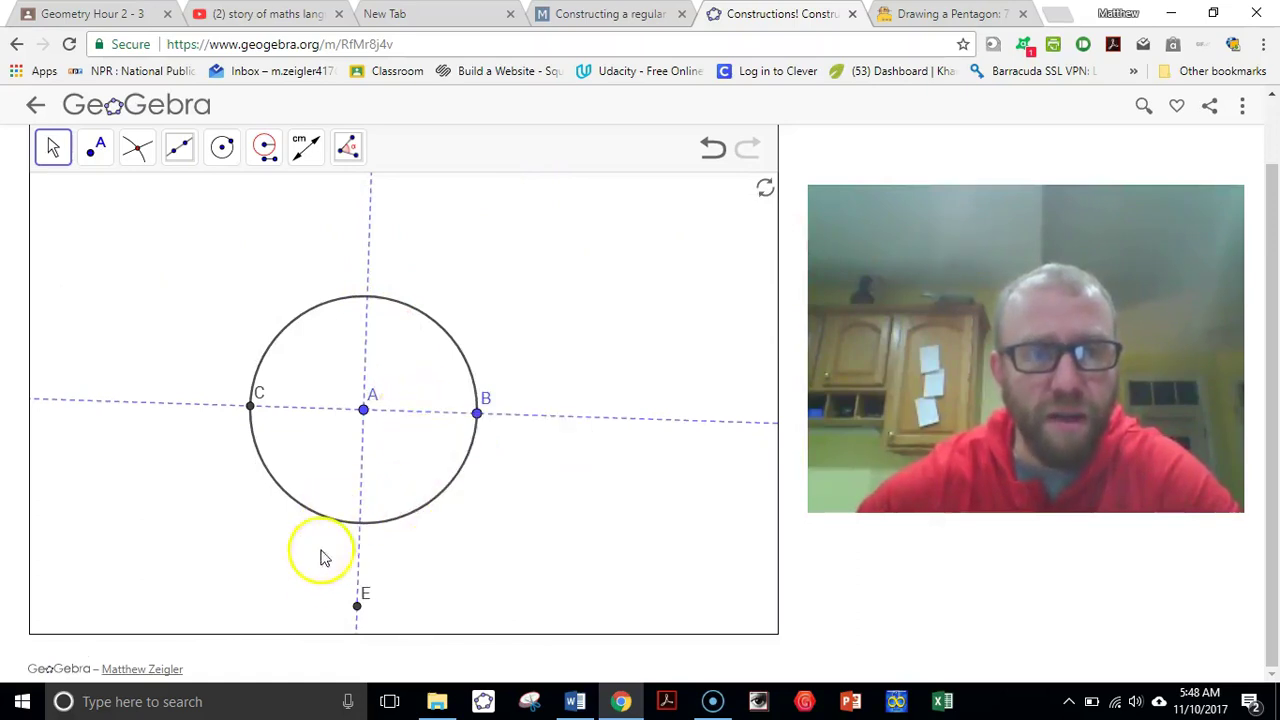
right_click(358, 612)
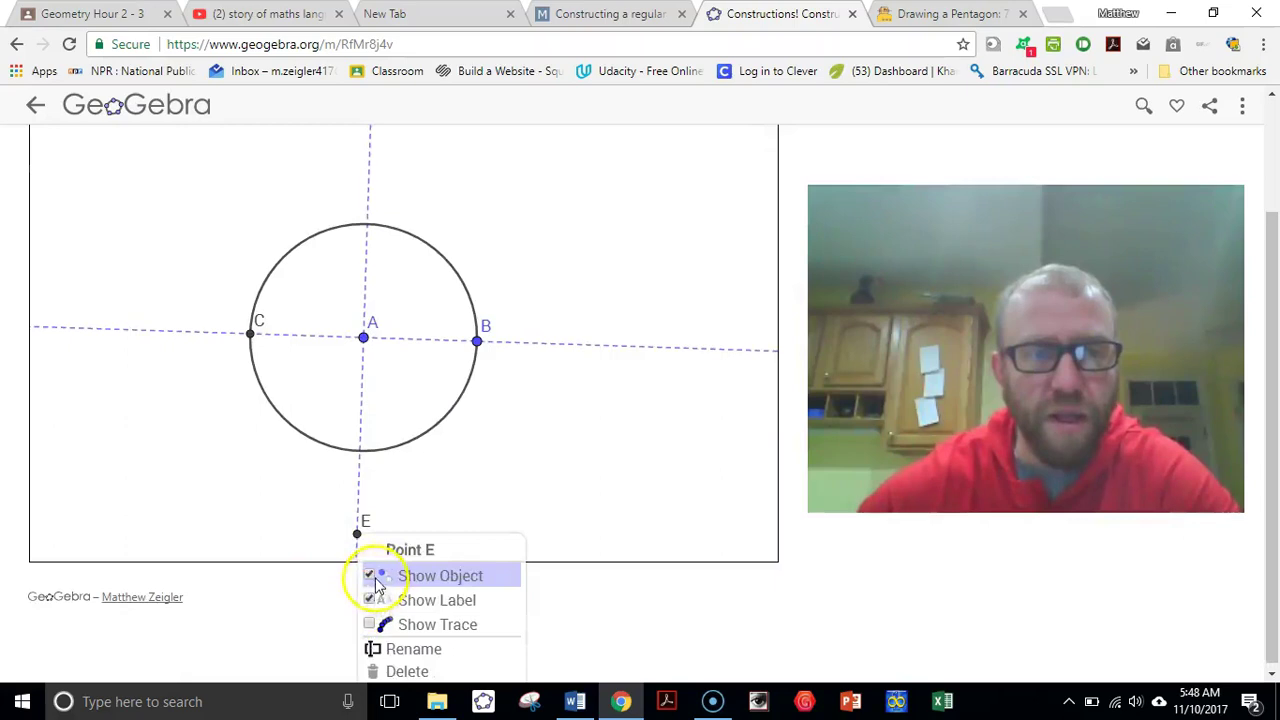
click(365, 575)
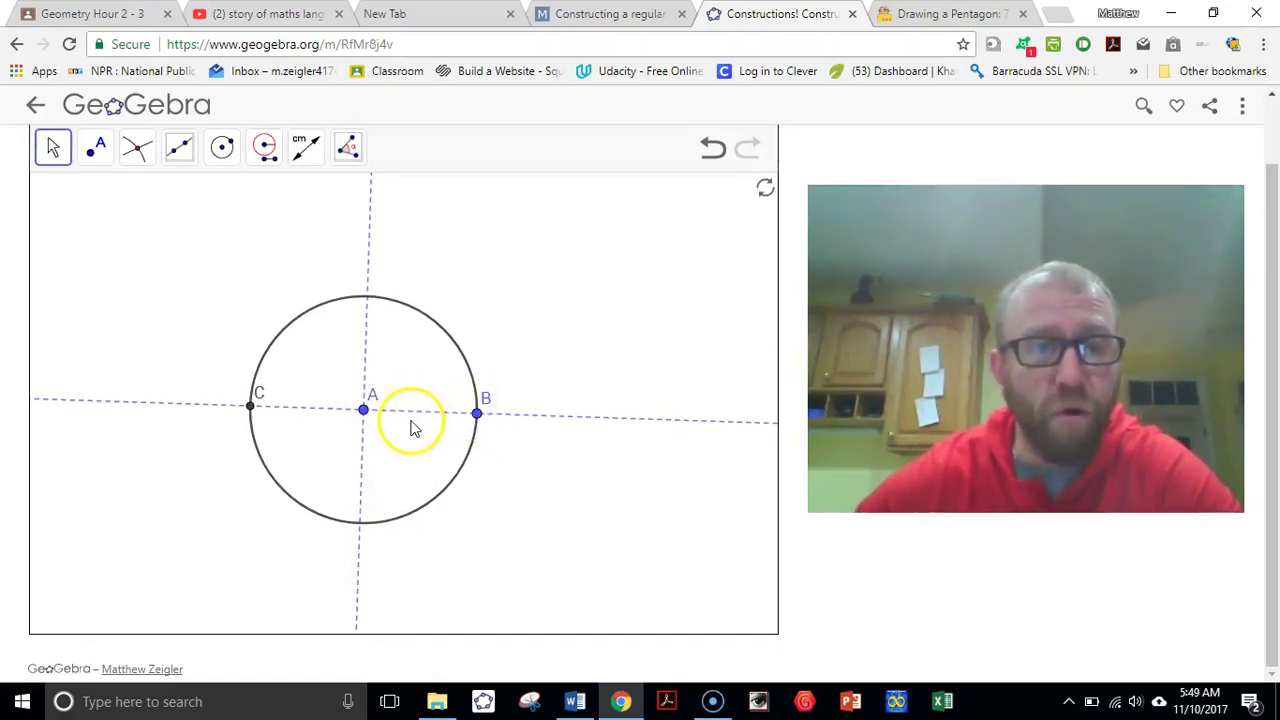
Step: Draw a circle centred at B through A, cancelling an extra circle started at A
click(224, 150)
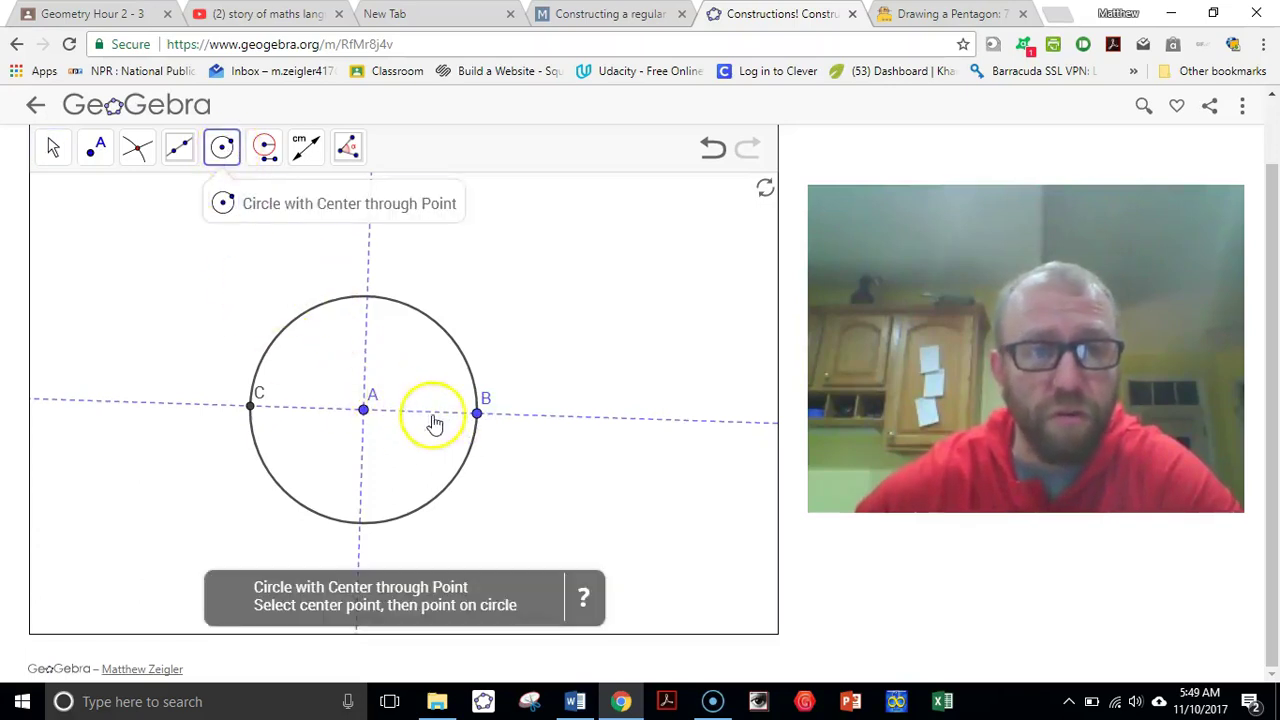
click(477, 414)
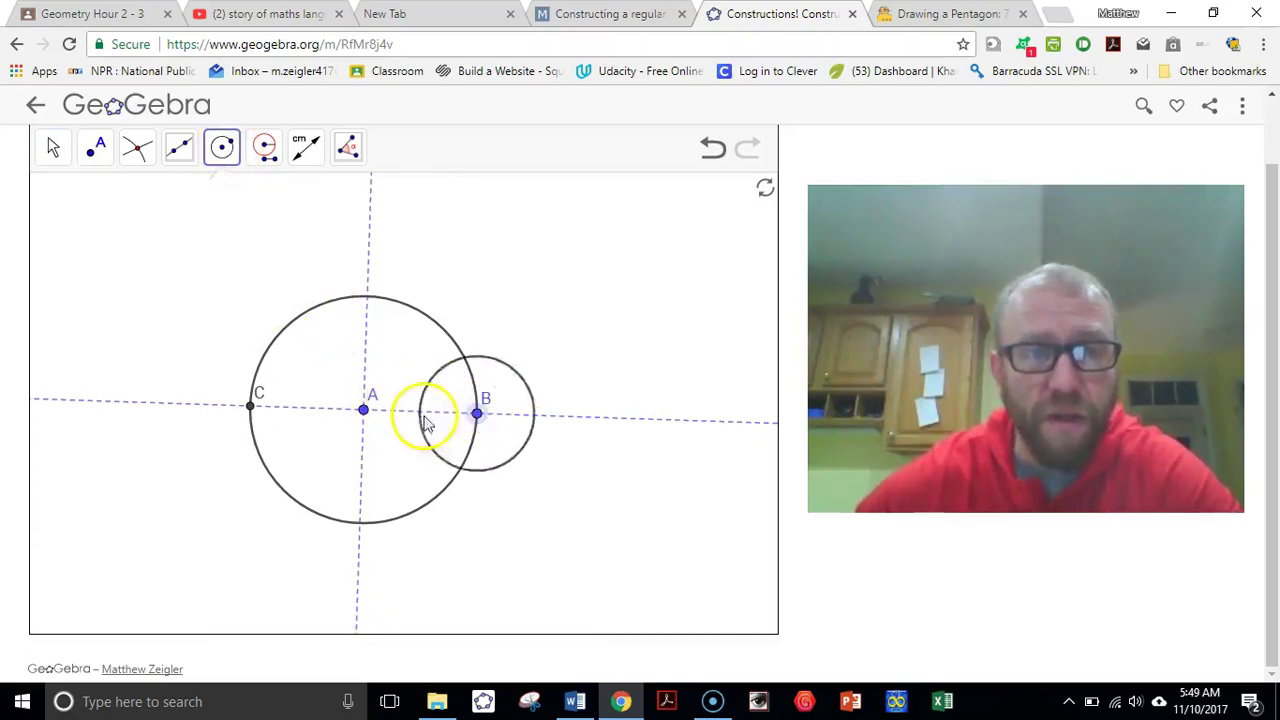
click(364, 410)
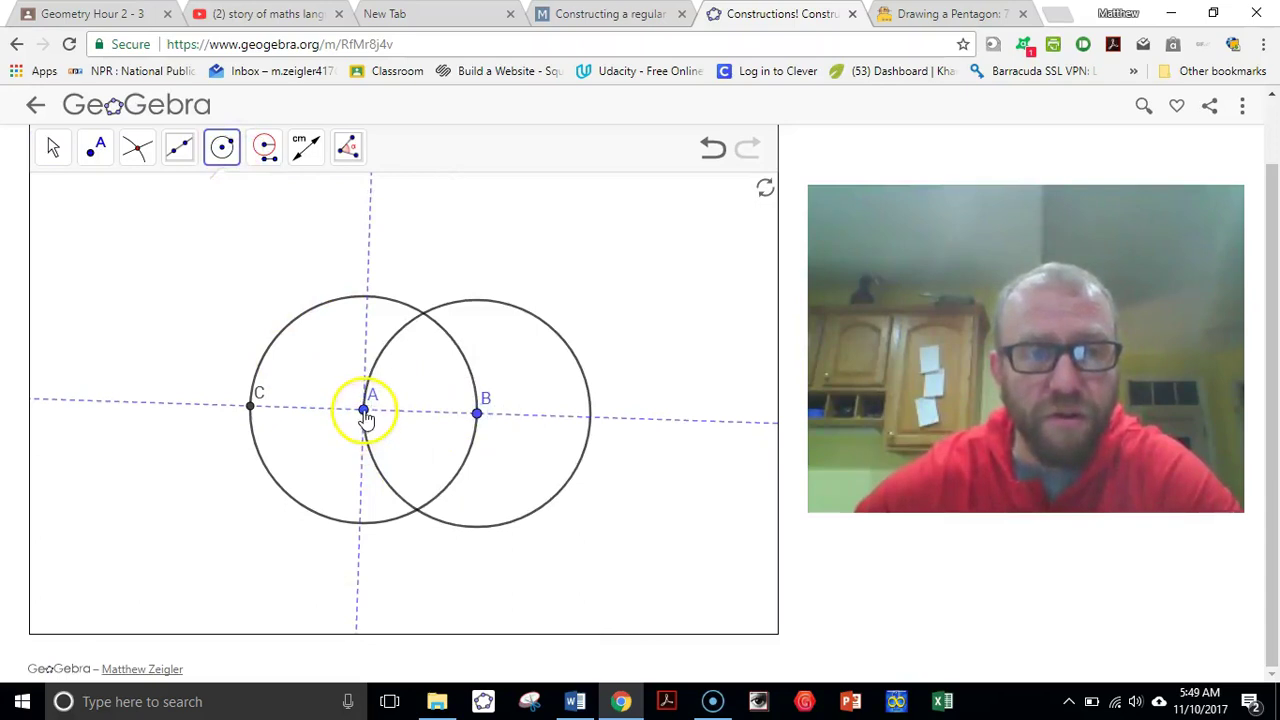
click(364, 410)
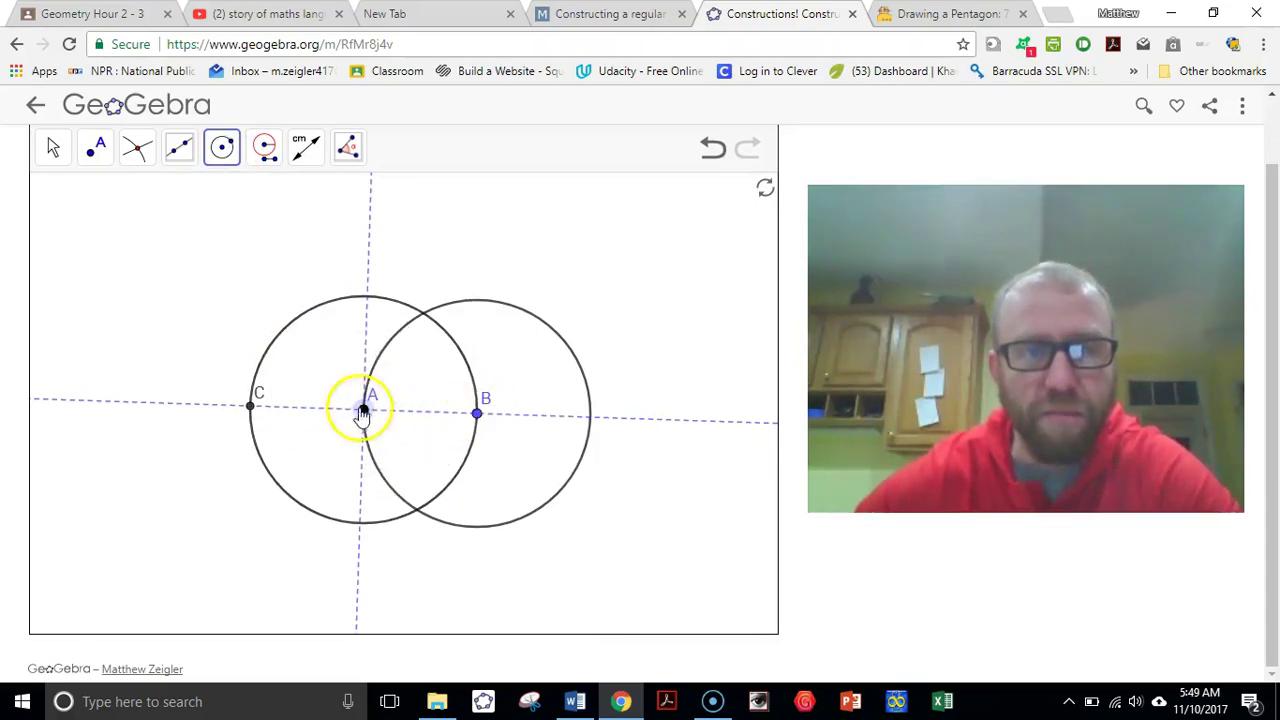
key(Escape)
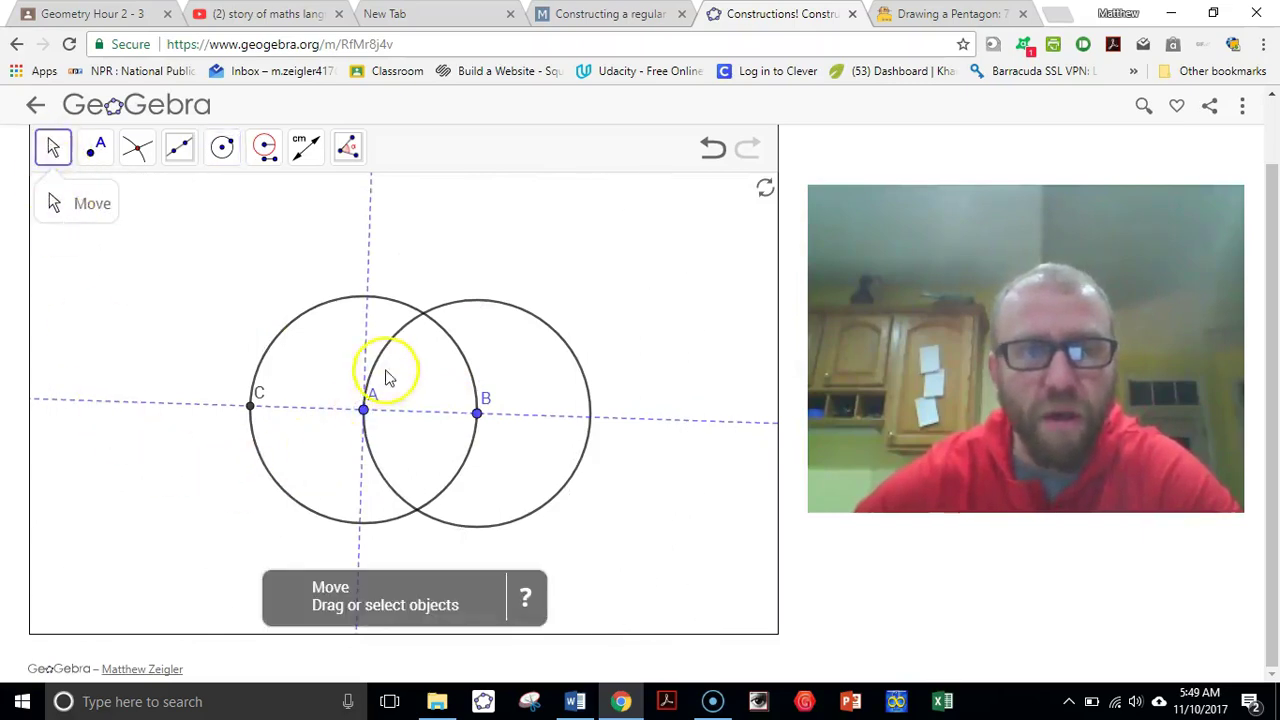
Step: Mark intersection F, draw segment FG, and mark H where FG crosses AB
click(104, 155)
click(424, 313)
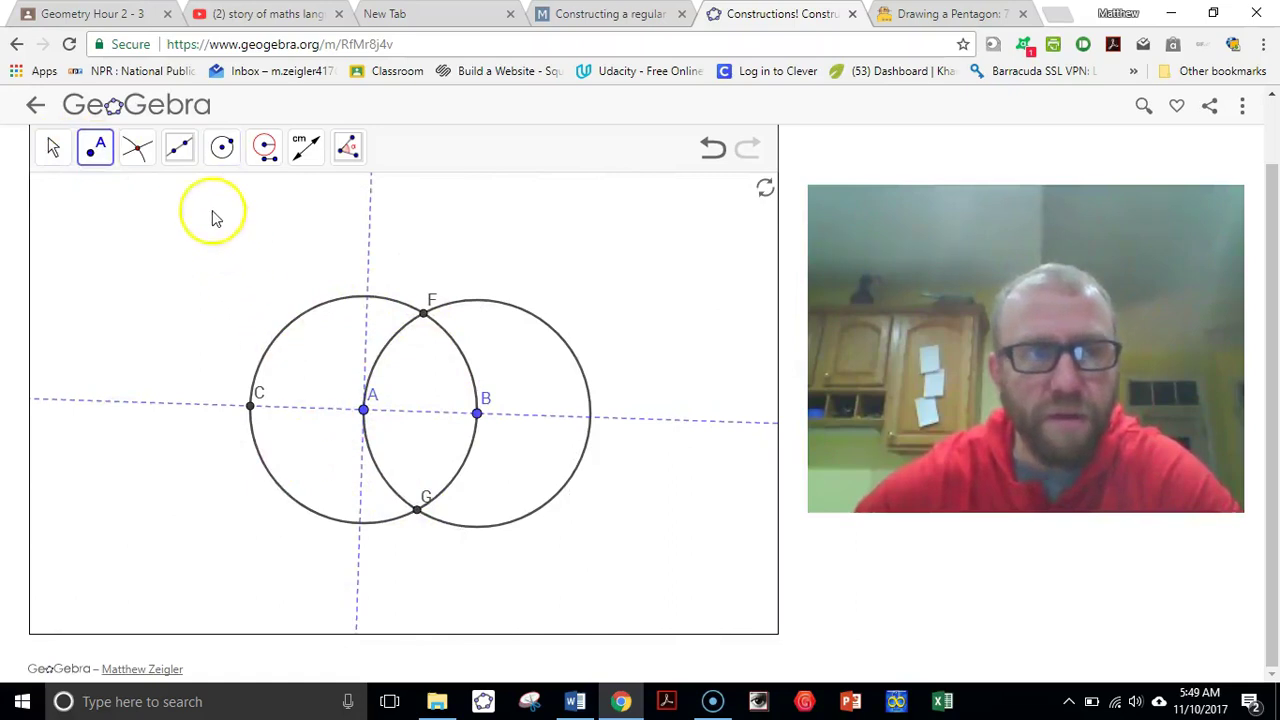
click(182, 145)
click(423, 314)
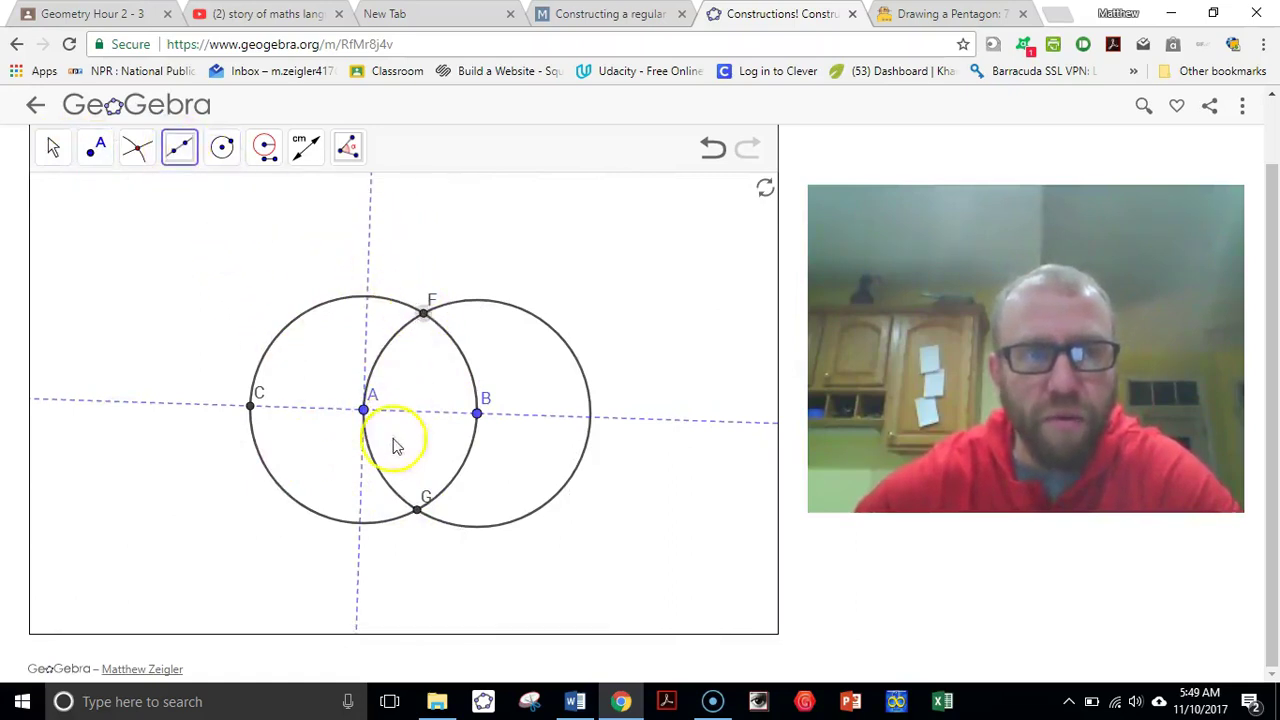
click(418, 510)
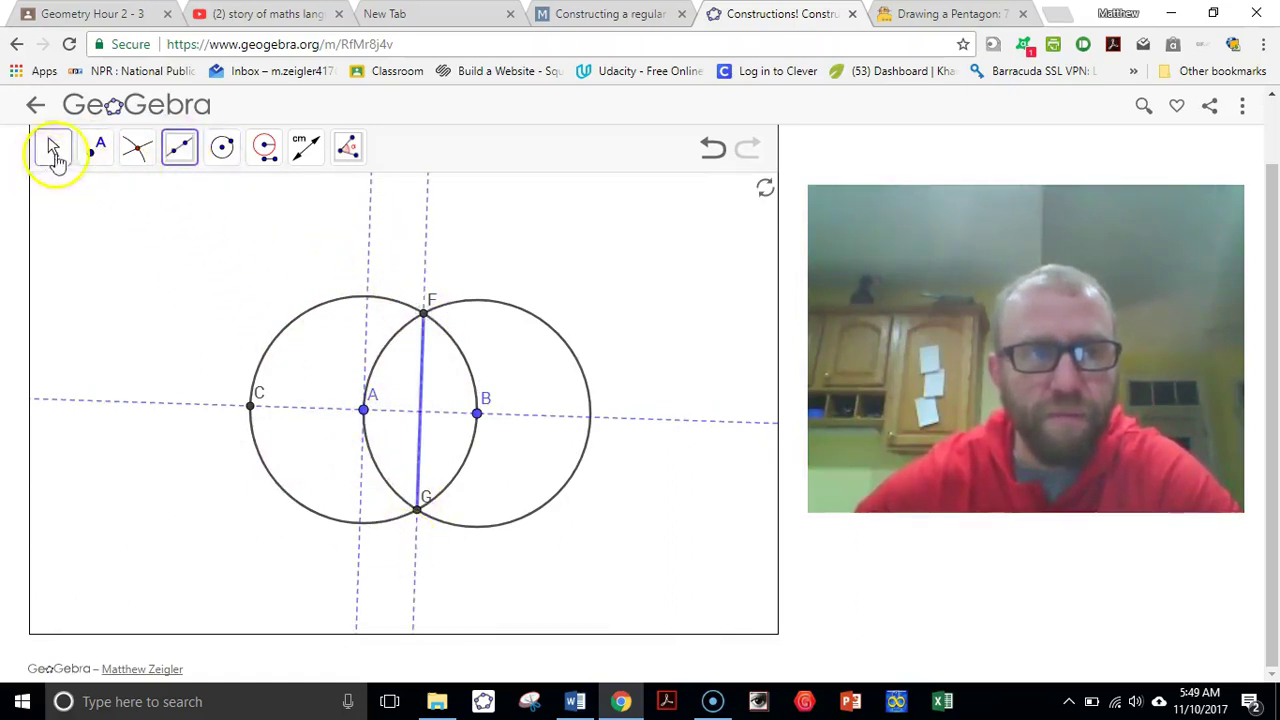
click(95, 147)
click(420, 411)
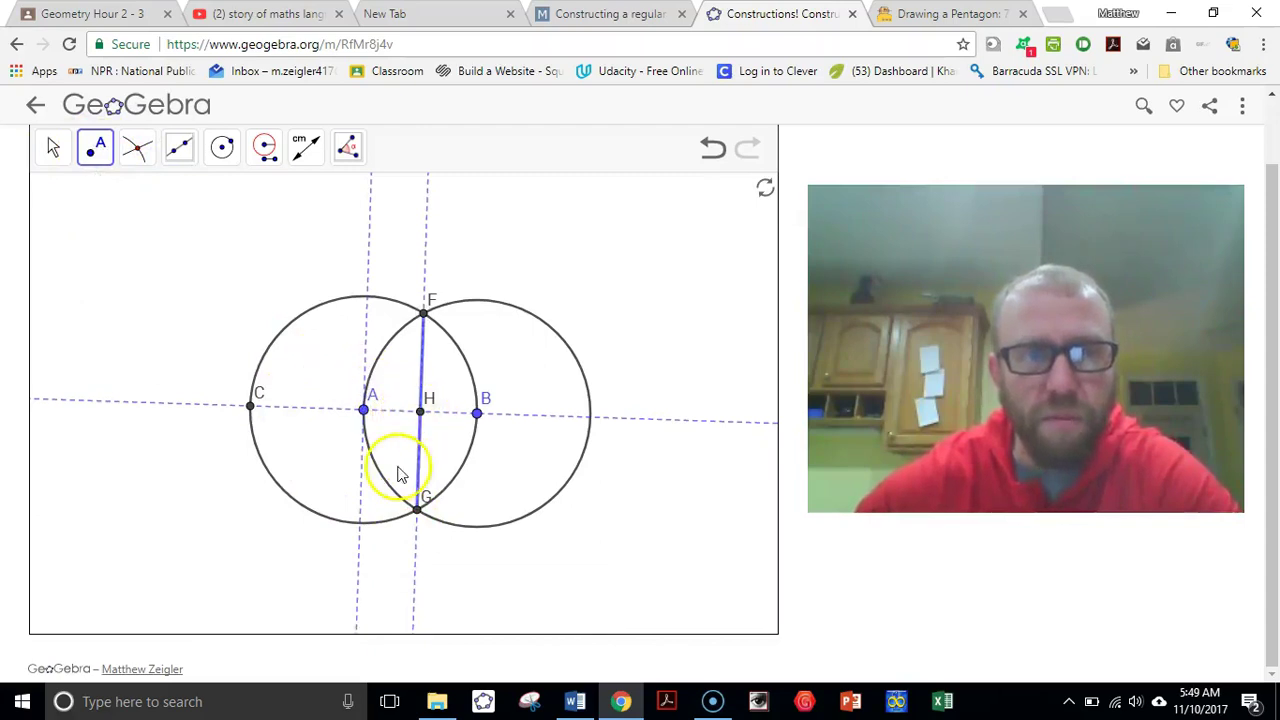
click(53, 148)
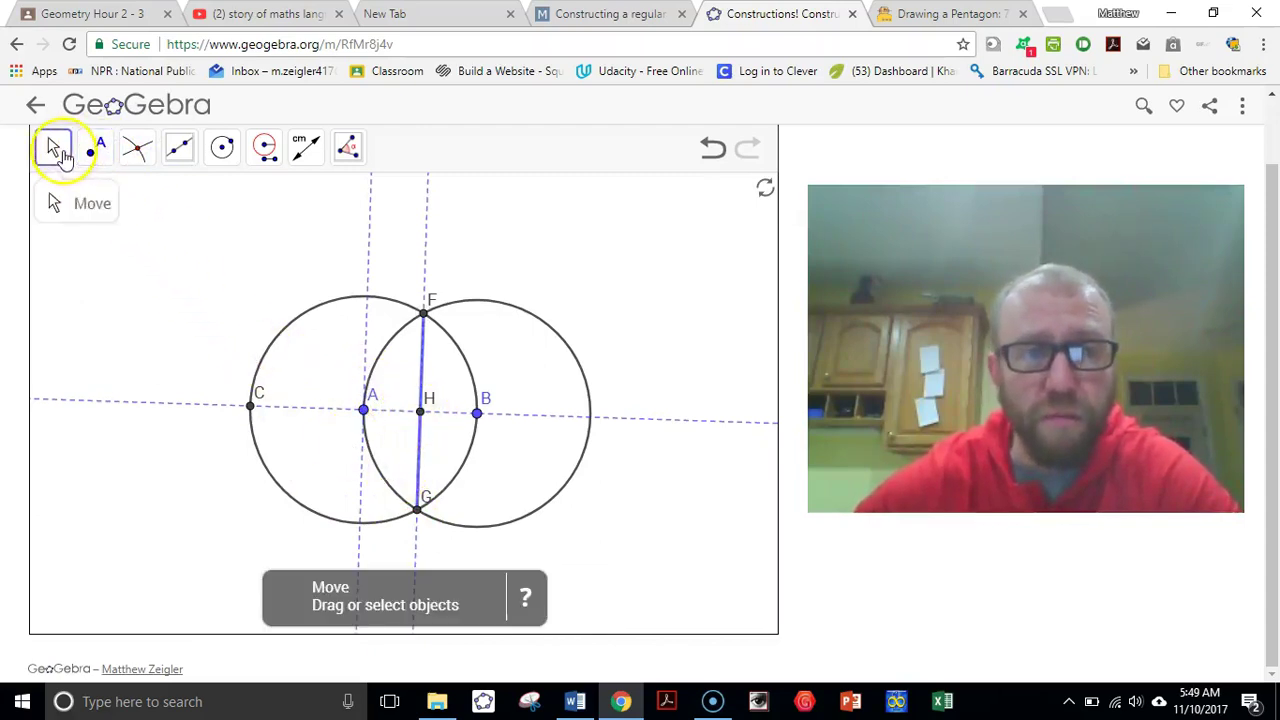
Step: Hide circle B, the vertical line, points F and G, and segment FG
right_click(432, 303)
click(470, 343)
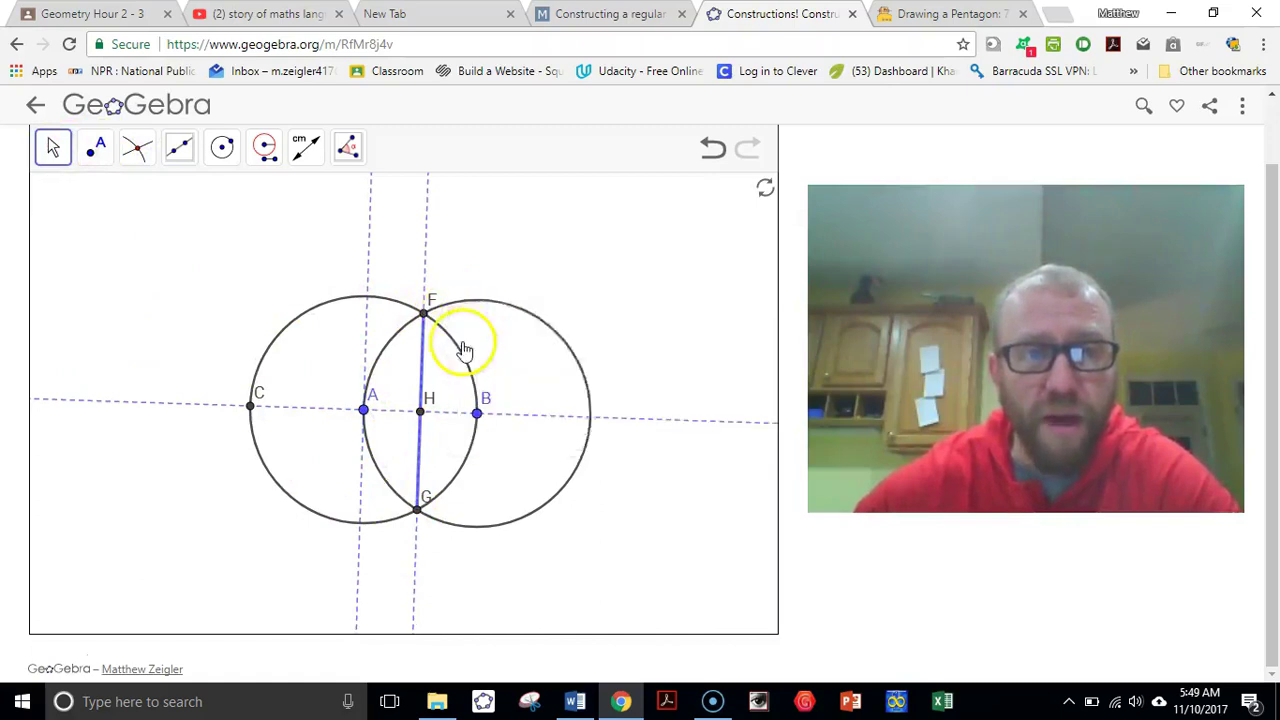
right_click(428, 252)
right_click(429, 247)
click(436, 280)
right_click(423, 318)
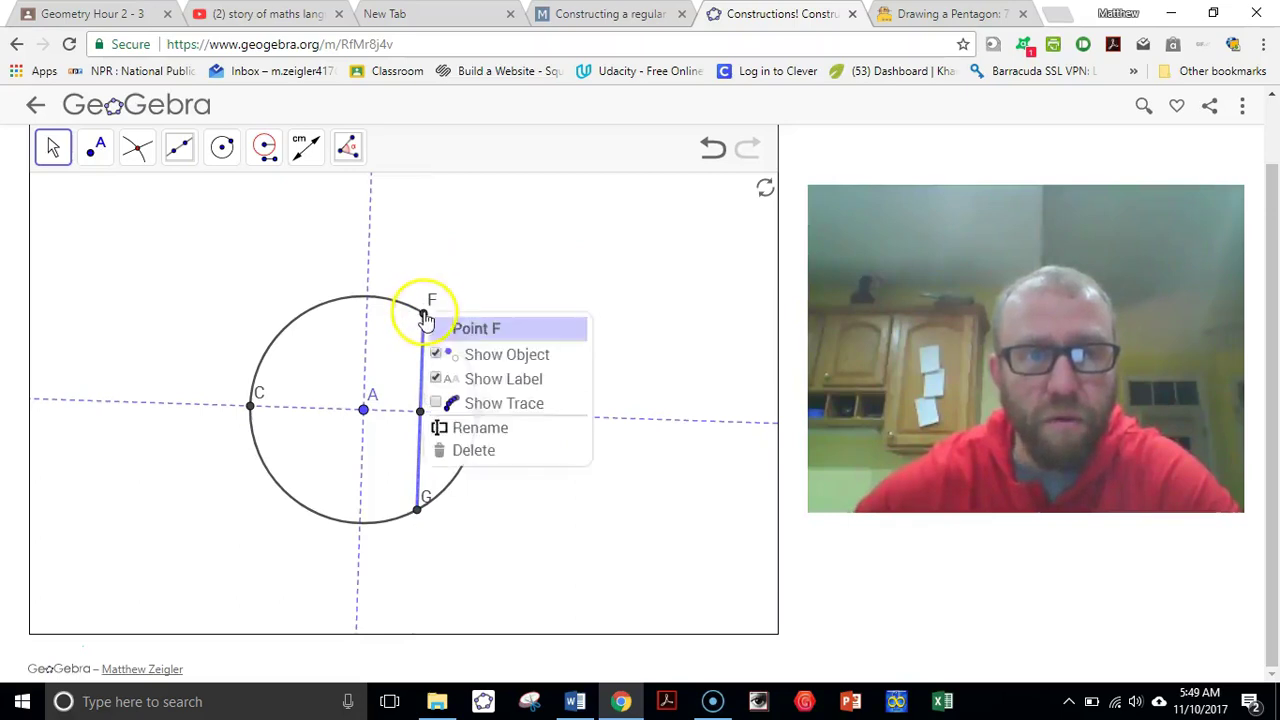
click(440, 351)
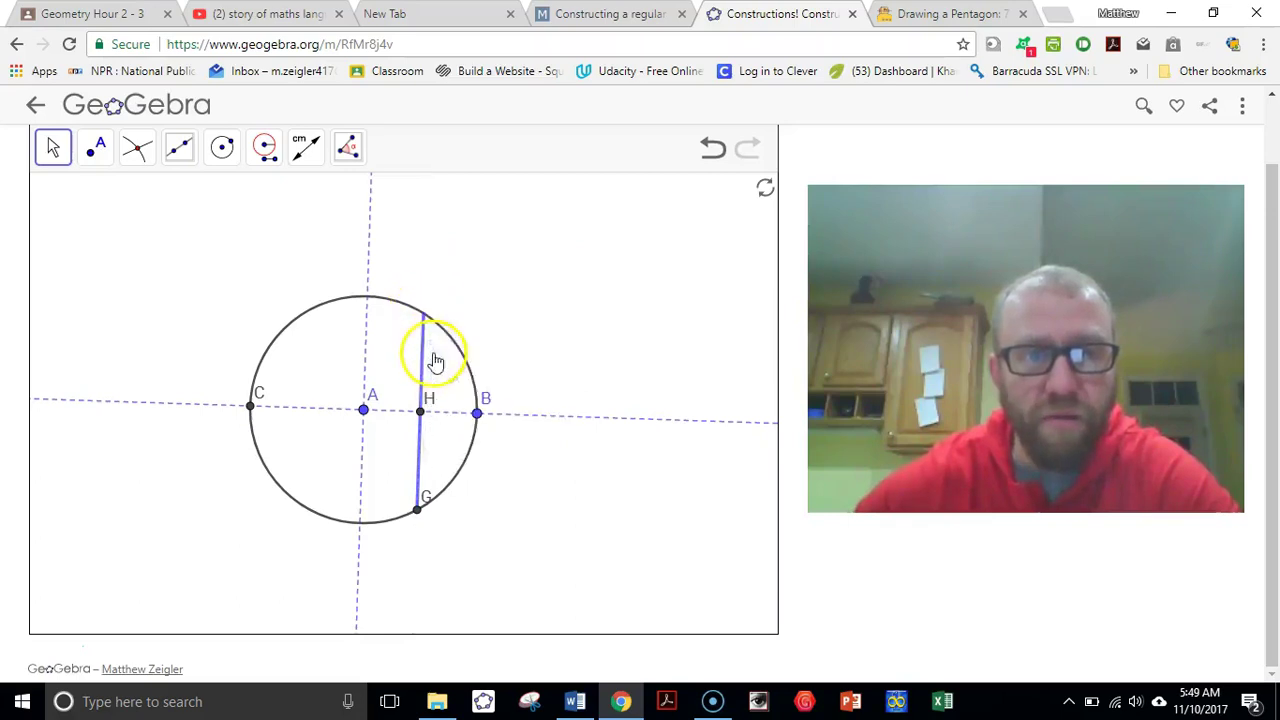
right_click(419, 509)
click(432, 553)
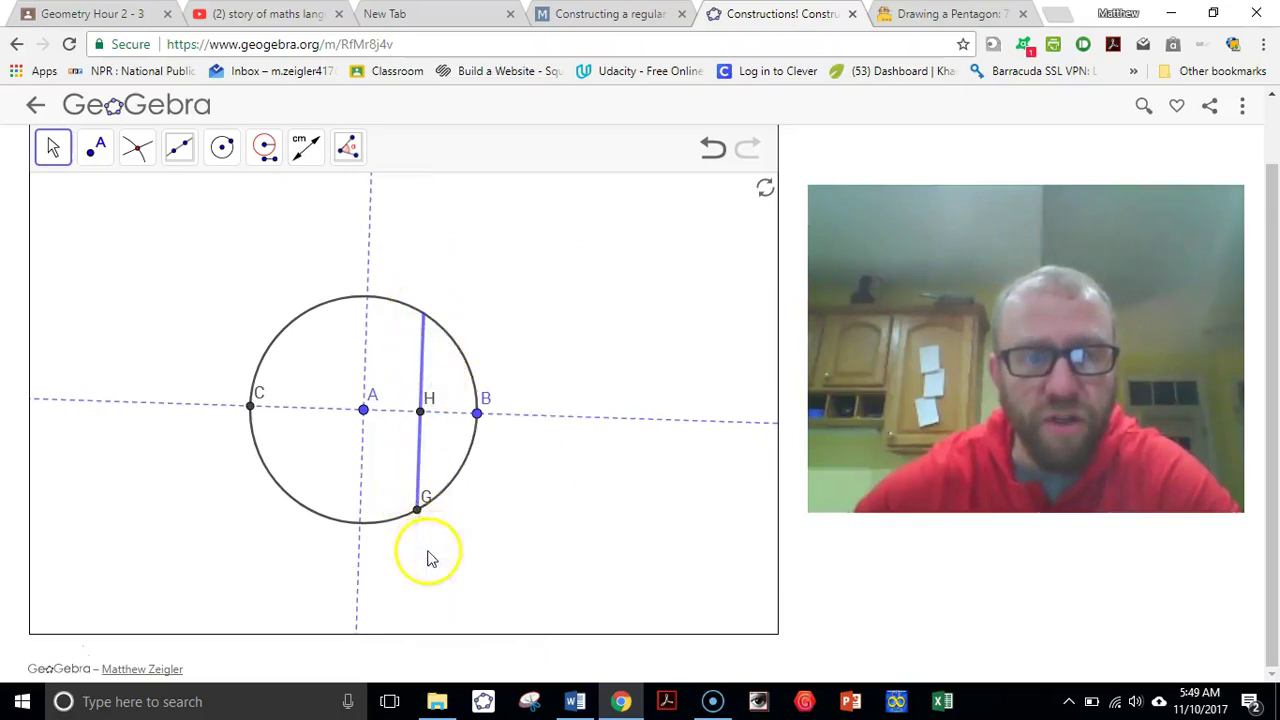
right_click(421, 478)
click(431, 507)
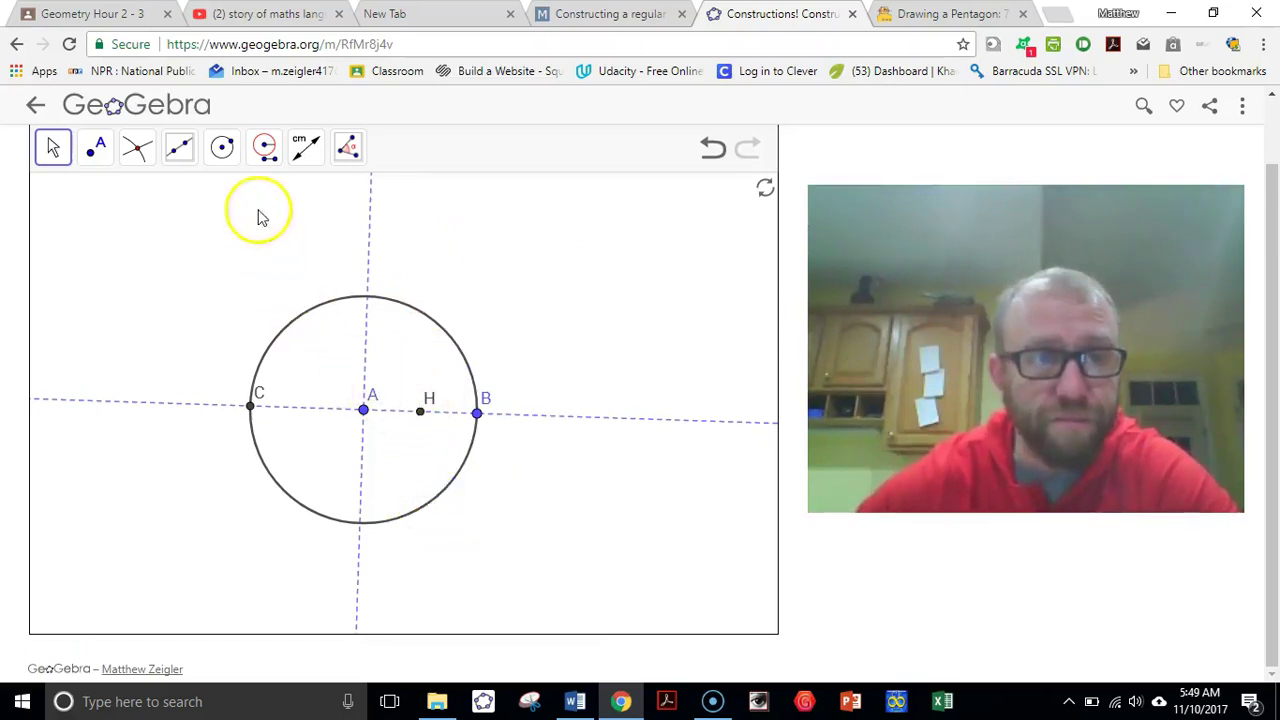
click(222, 148)
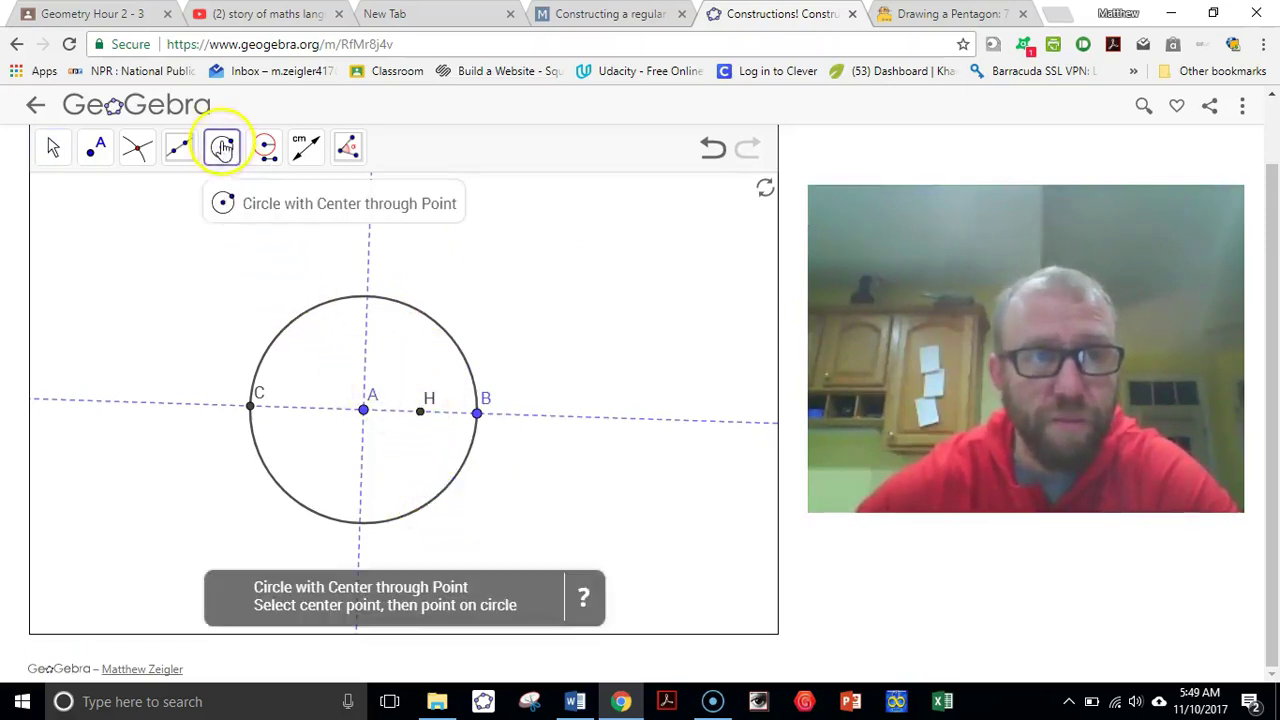
Step: Draw a circle centred at H through A, hide H, and nudge B so AB is horizontal
click(420, 412)
click(365, 411)
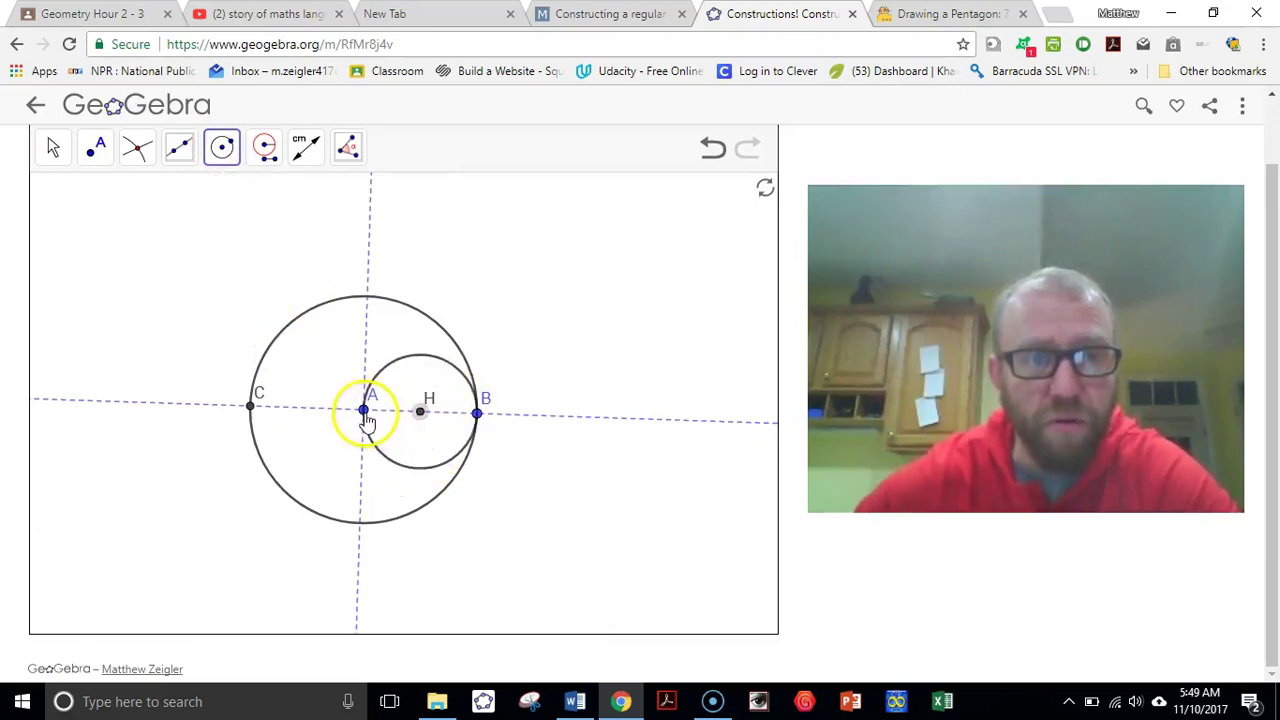
click(53, 148)
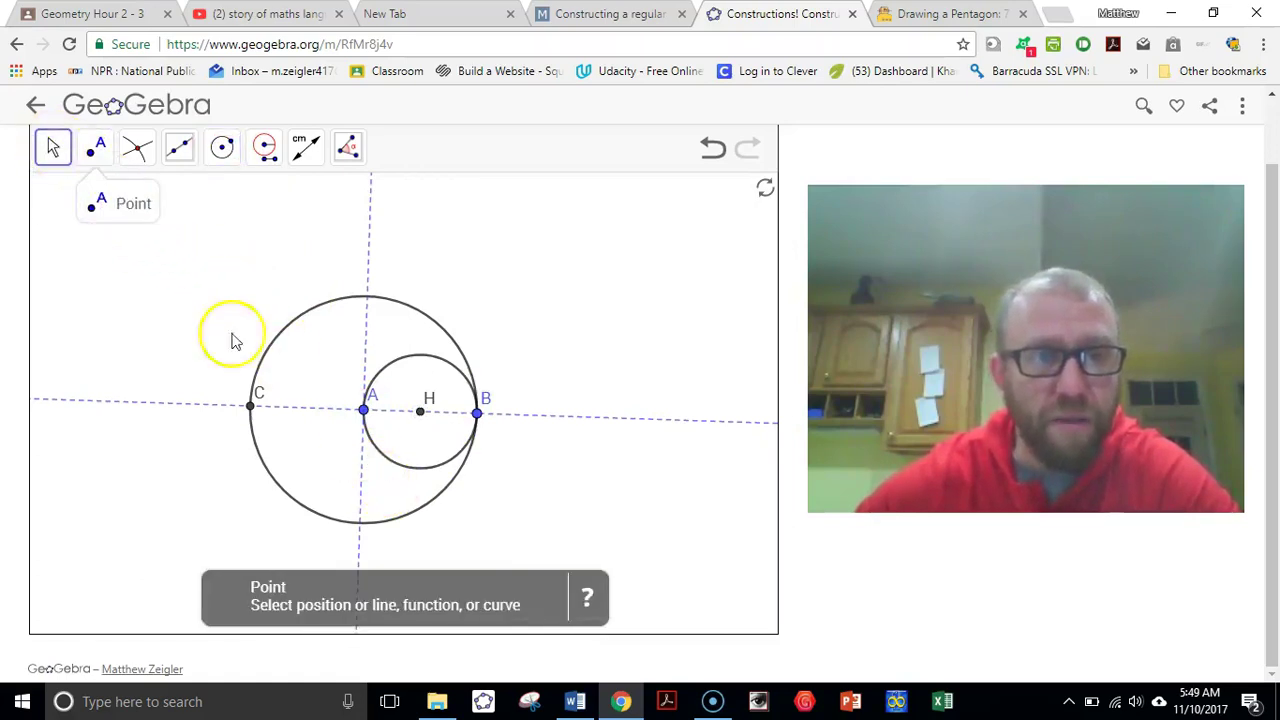
right_click(420, 412)
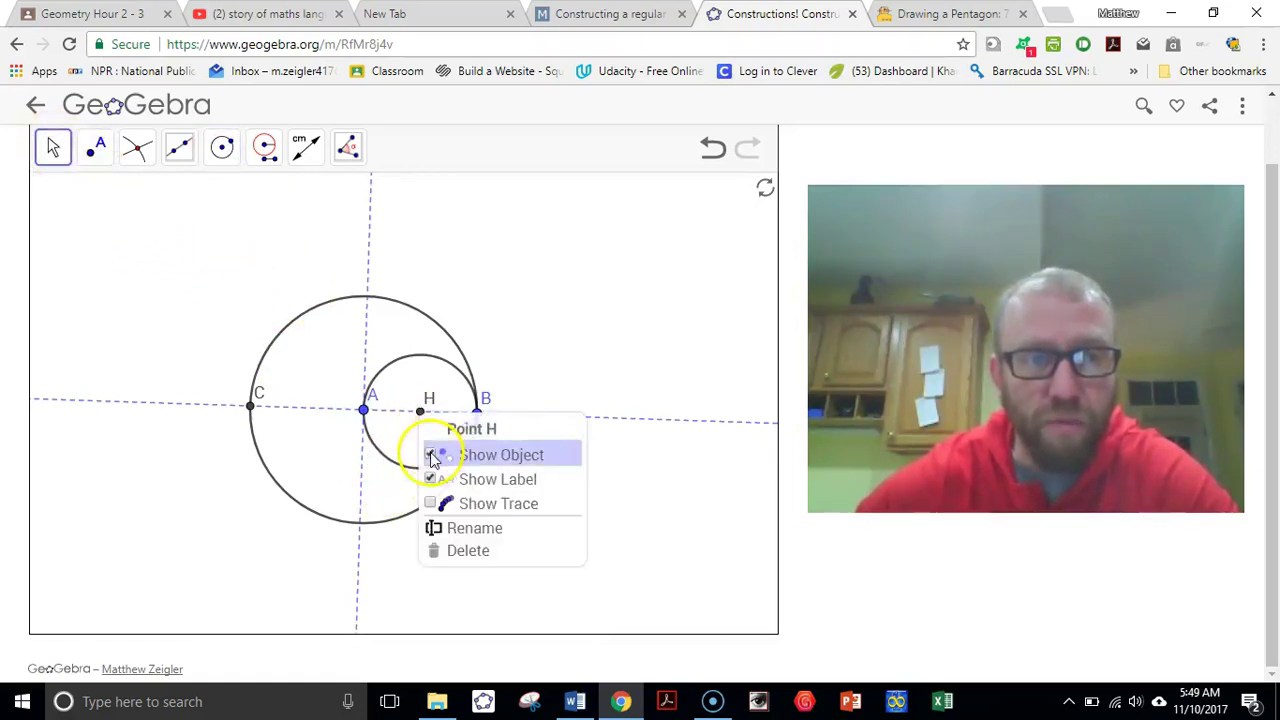
click(432, 457)
click(52, 148)
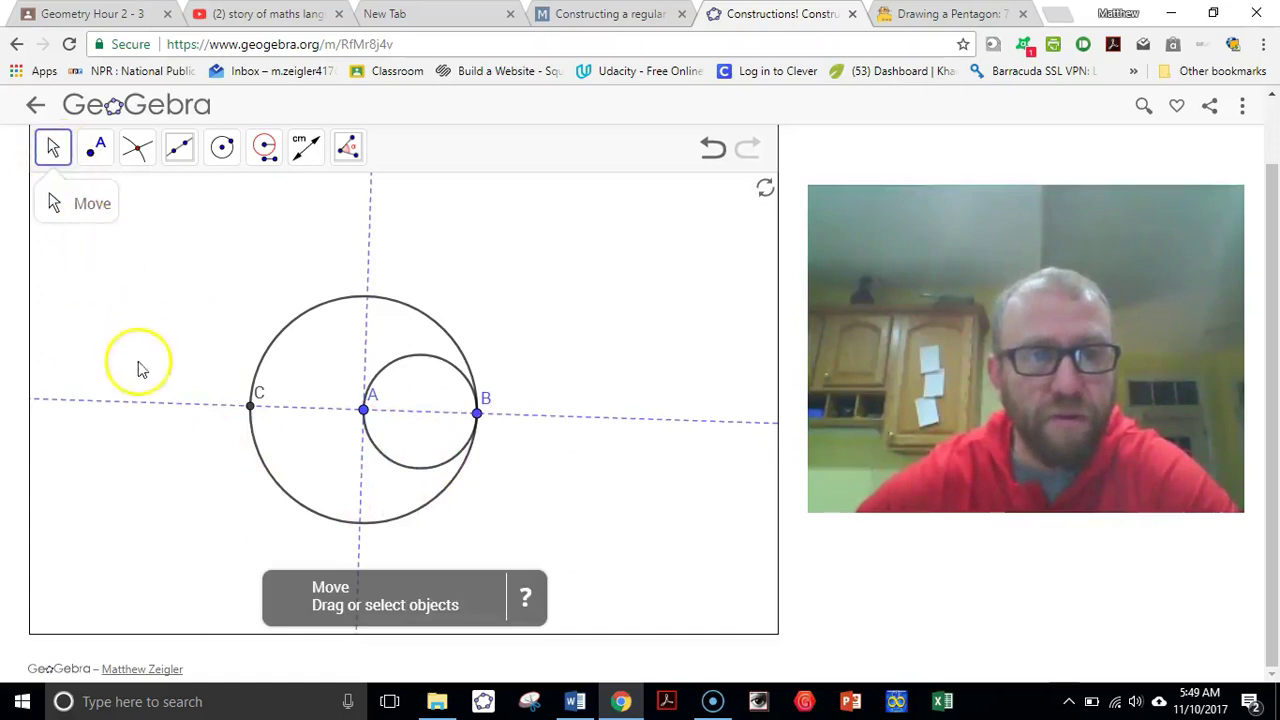
drag(479, 421, 481, 418)
Step: Place point I where the vertical line meets the bottom of circle A
click(95, 148)
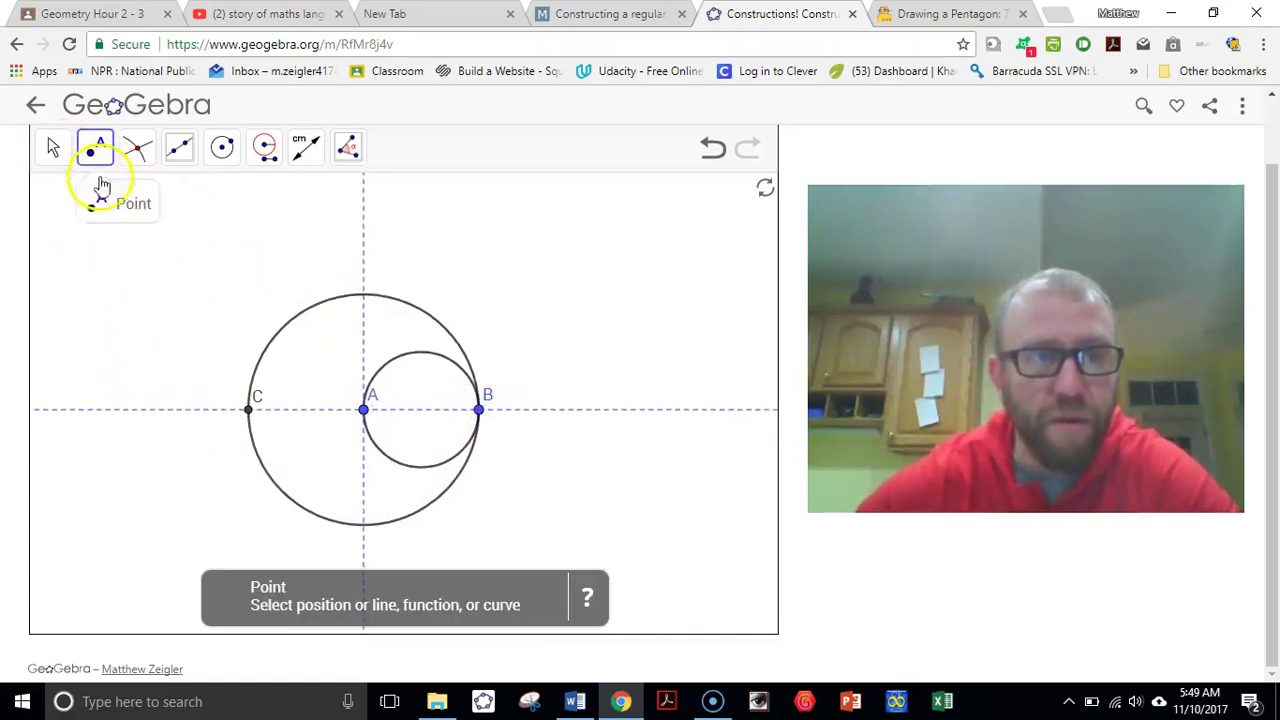
click(363, 524)
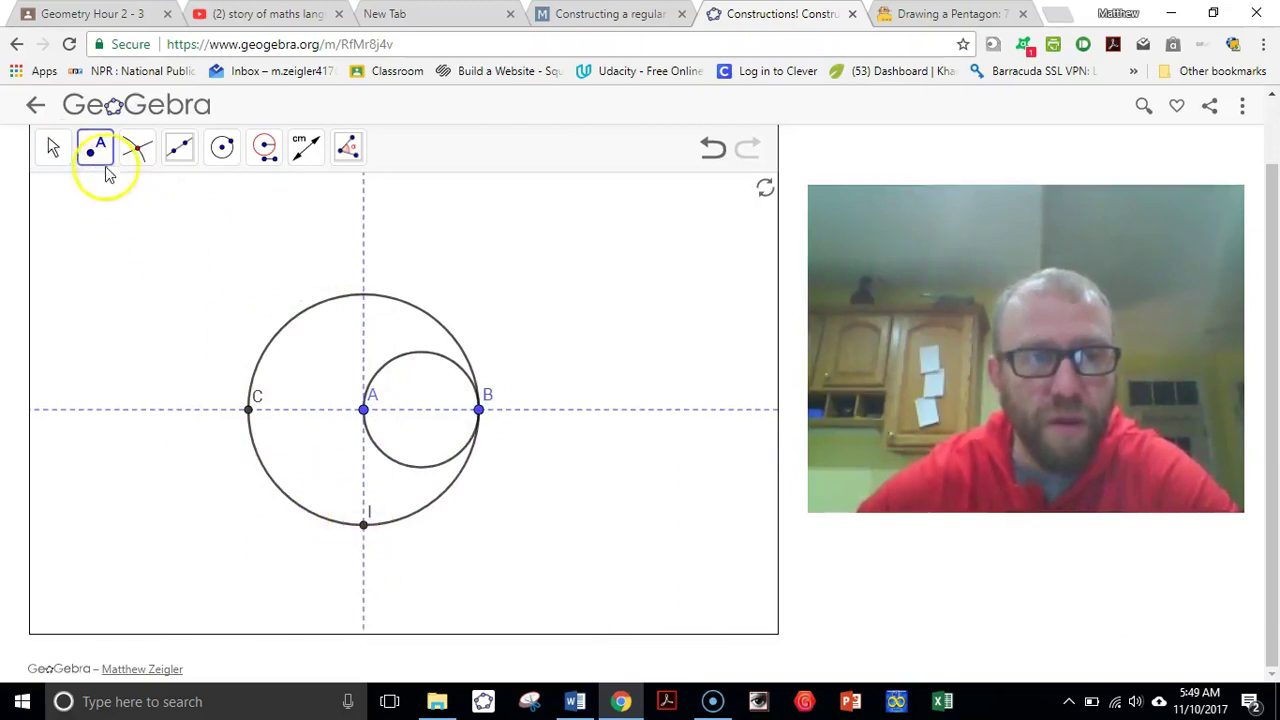
click(53, 148)
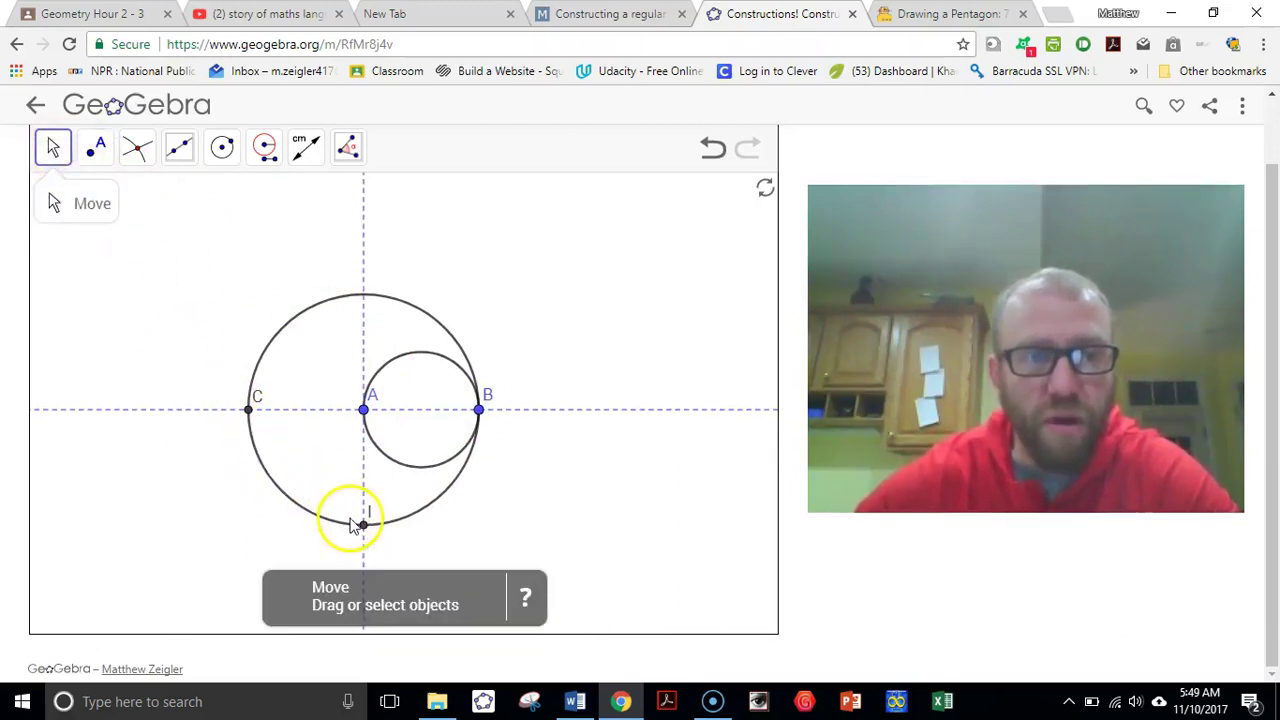
click(711, 151)
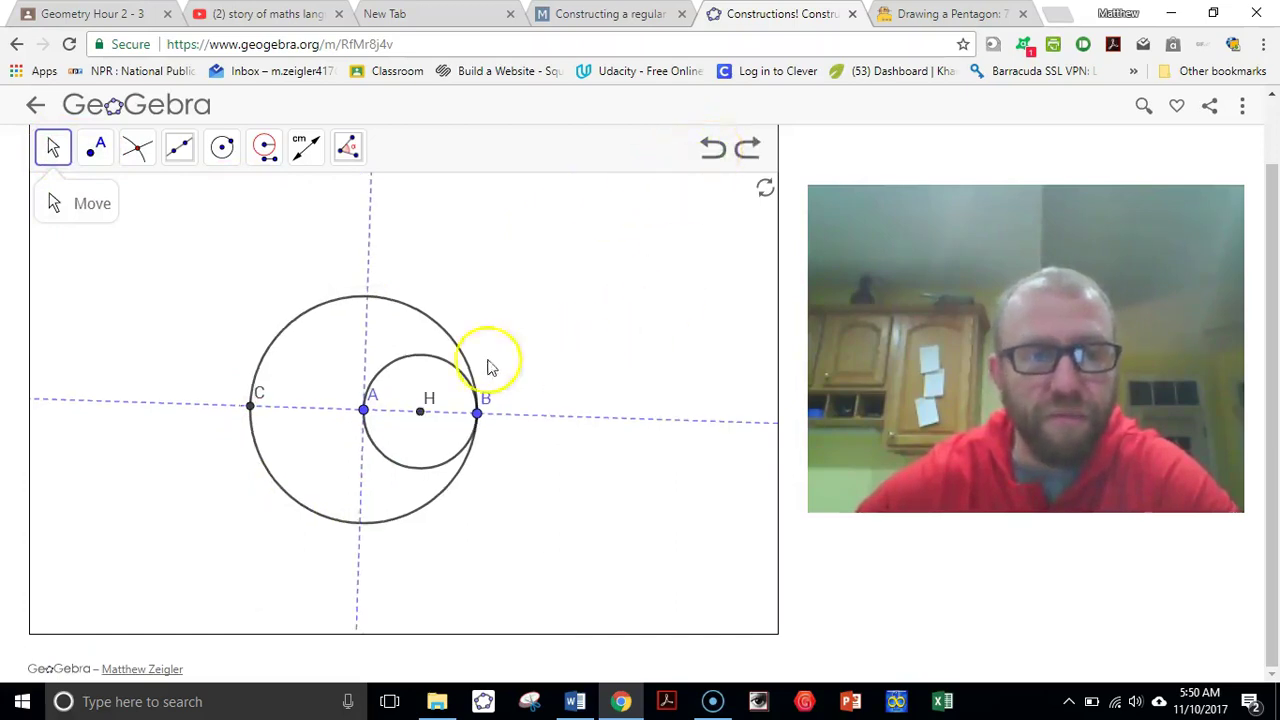
click(95, 147)
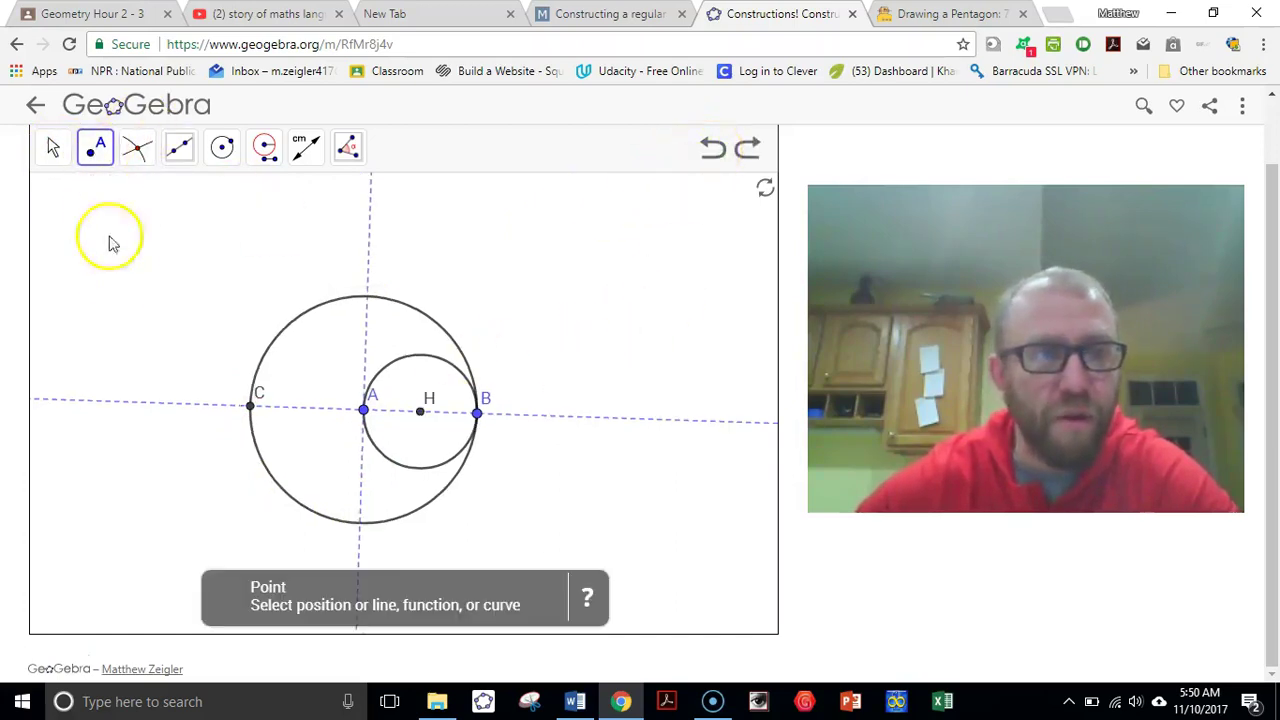
click(359, 519)
click(711, 150)
click(360, 522)
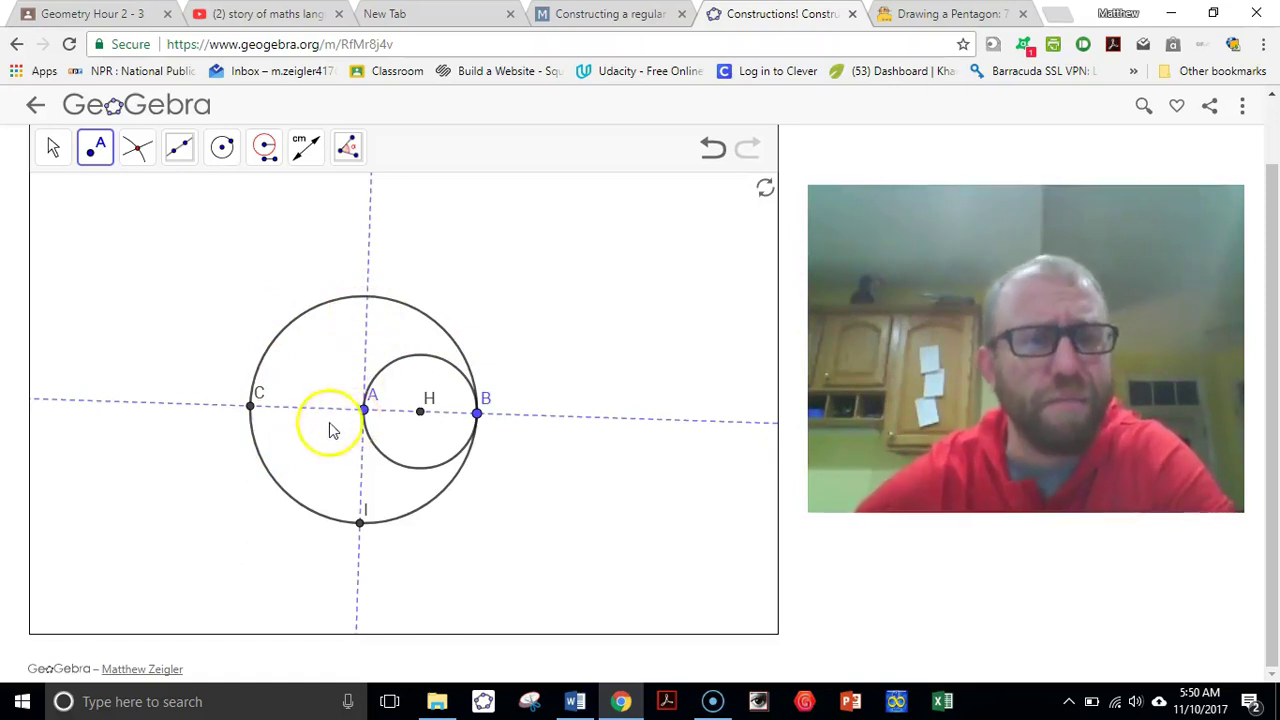
Step: Draw line IH and mark points J and K where it crosses the small circle
click(180, 150)
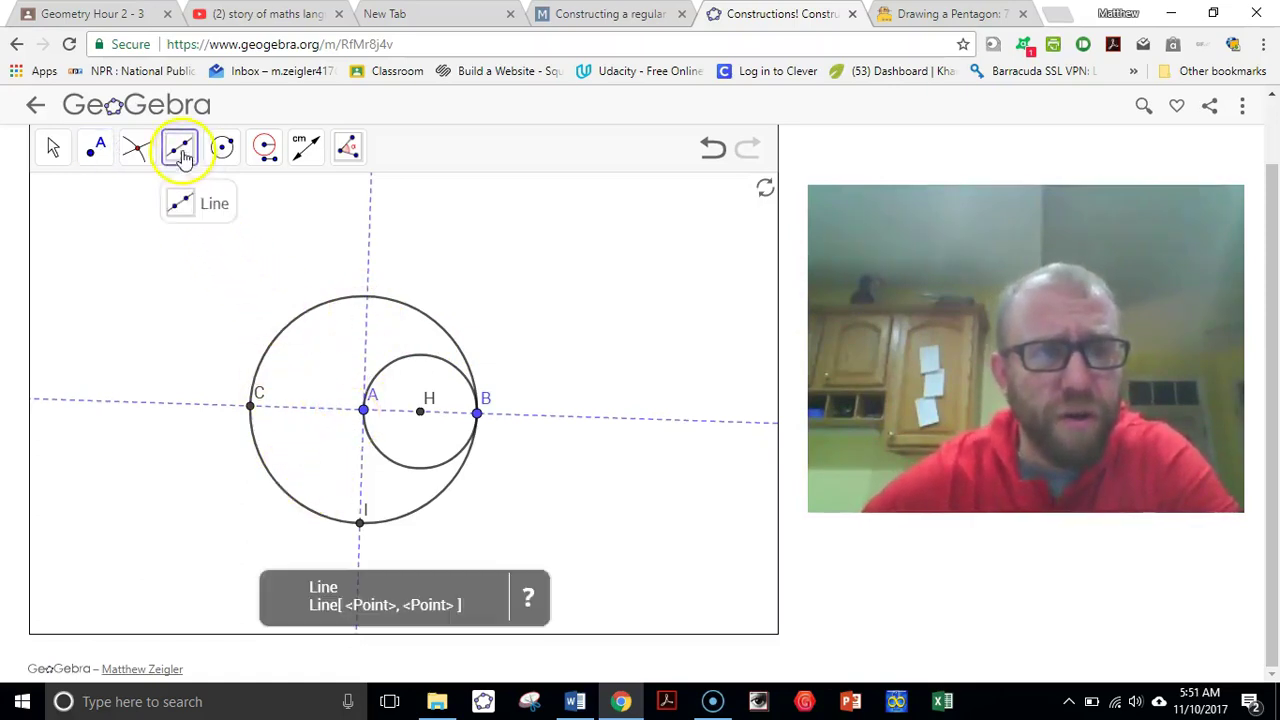
click(359, 524)
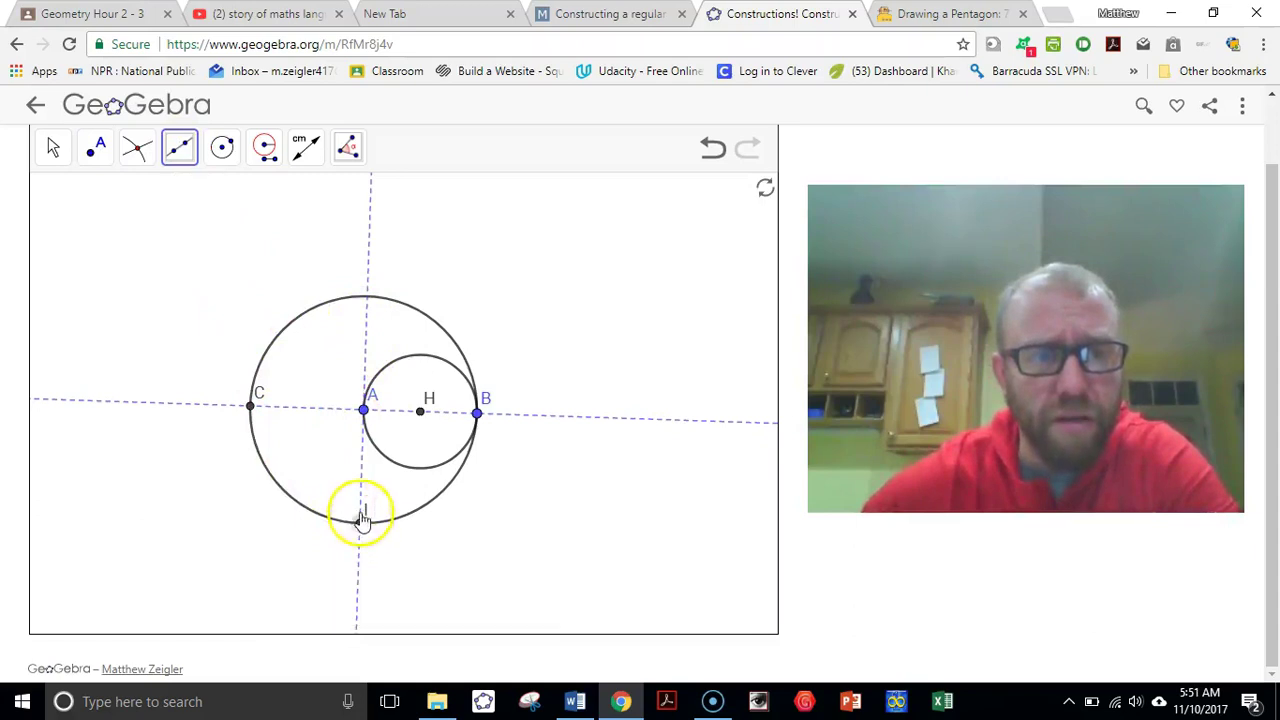
click(421, 413)
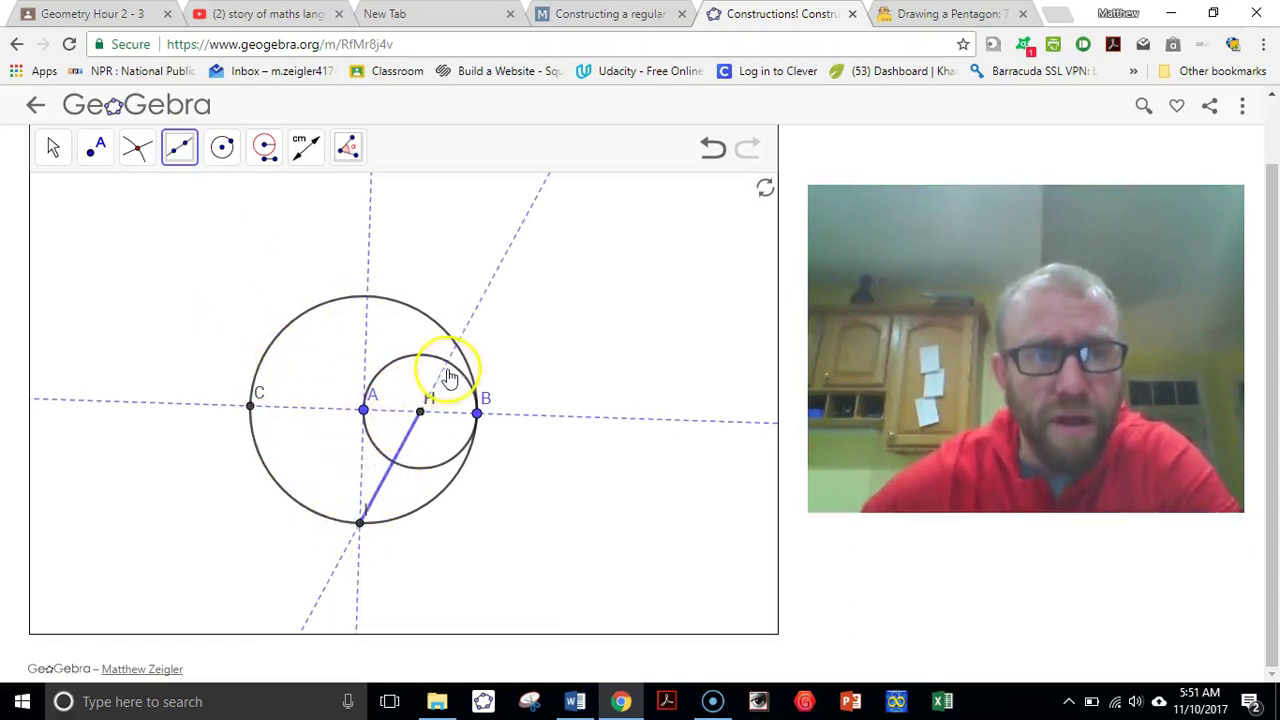
click(95, 148)
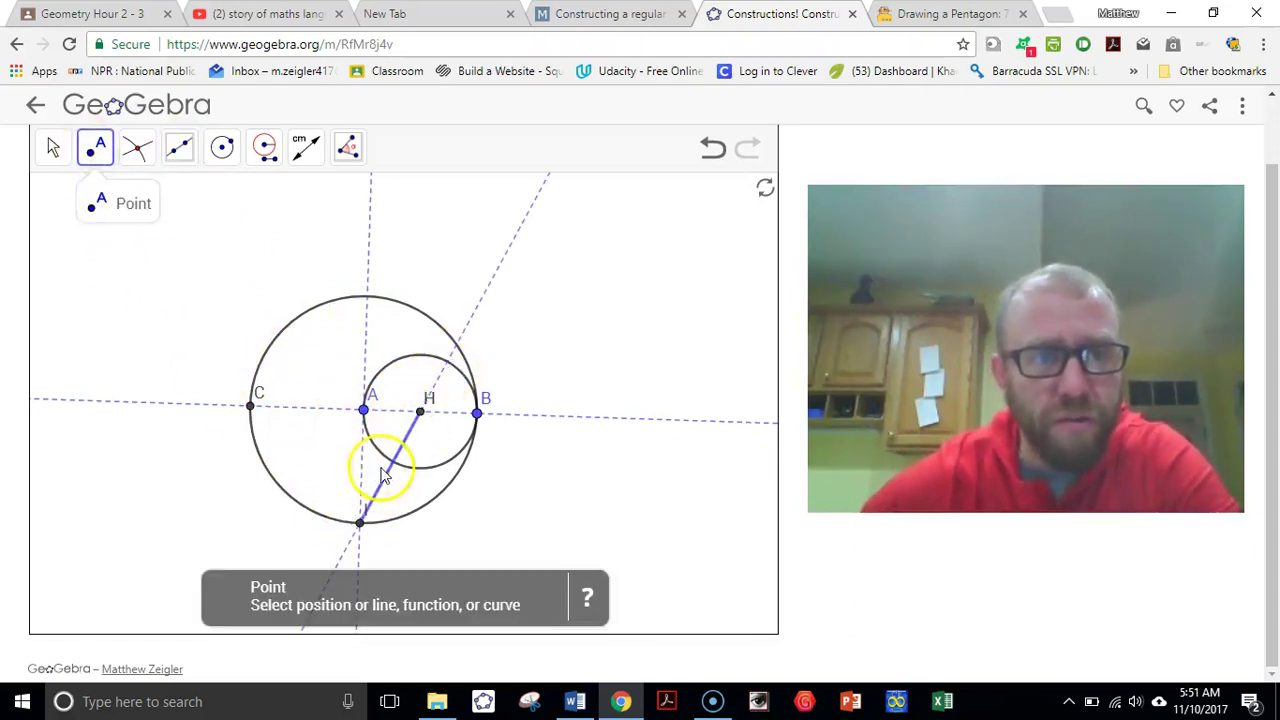
click(394, 461)
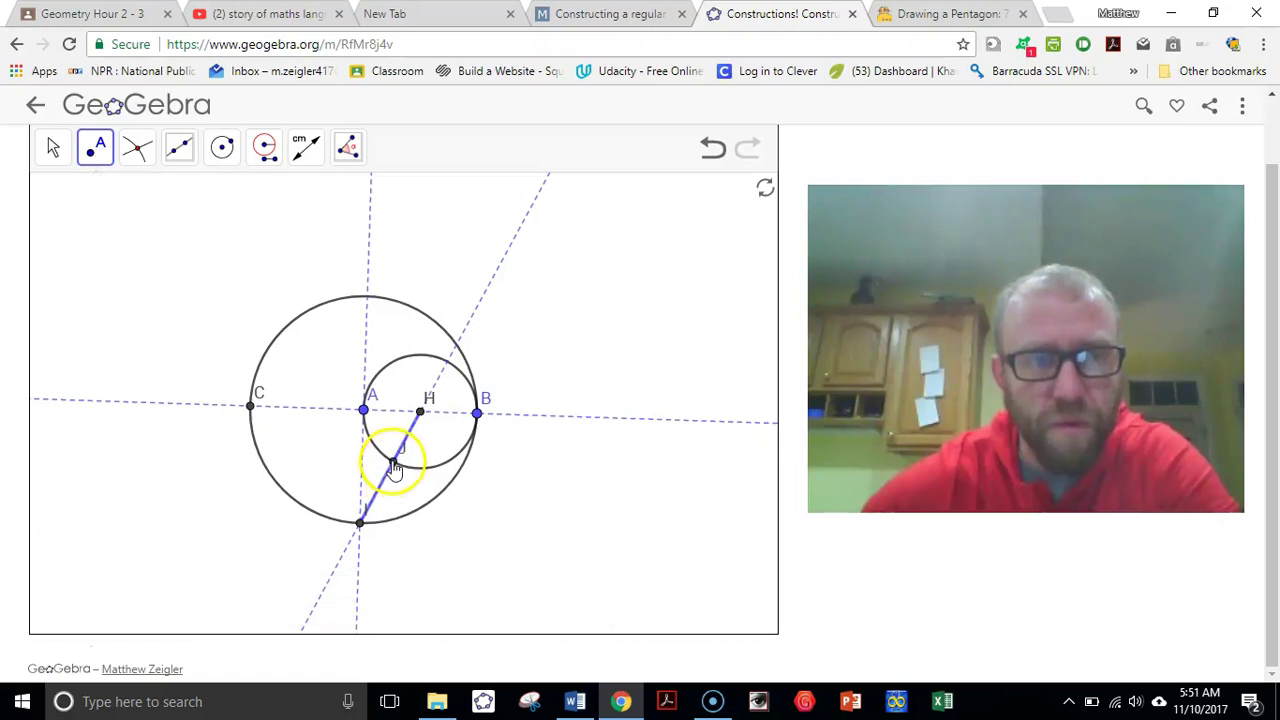
click(448, 363)
click(53, 148)
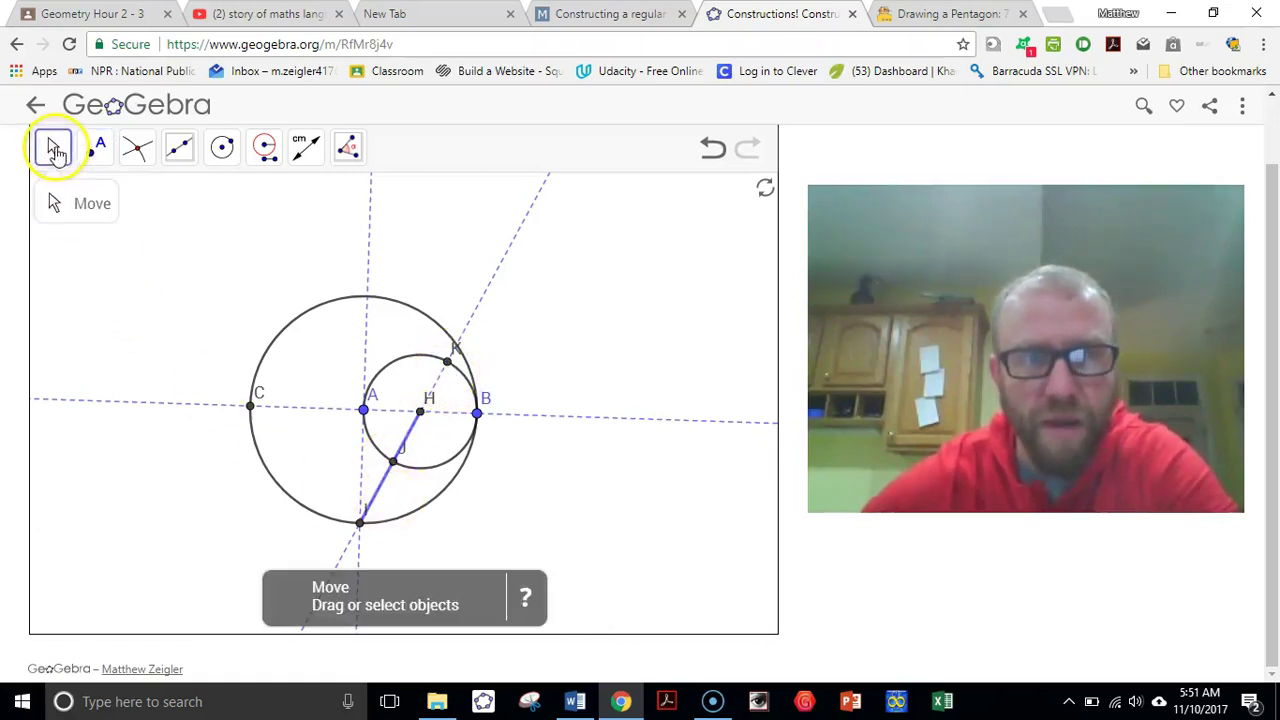
click(95, 148)
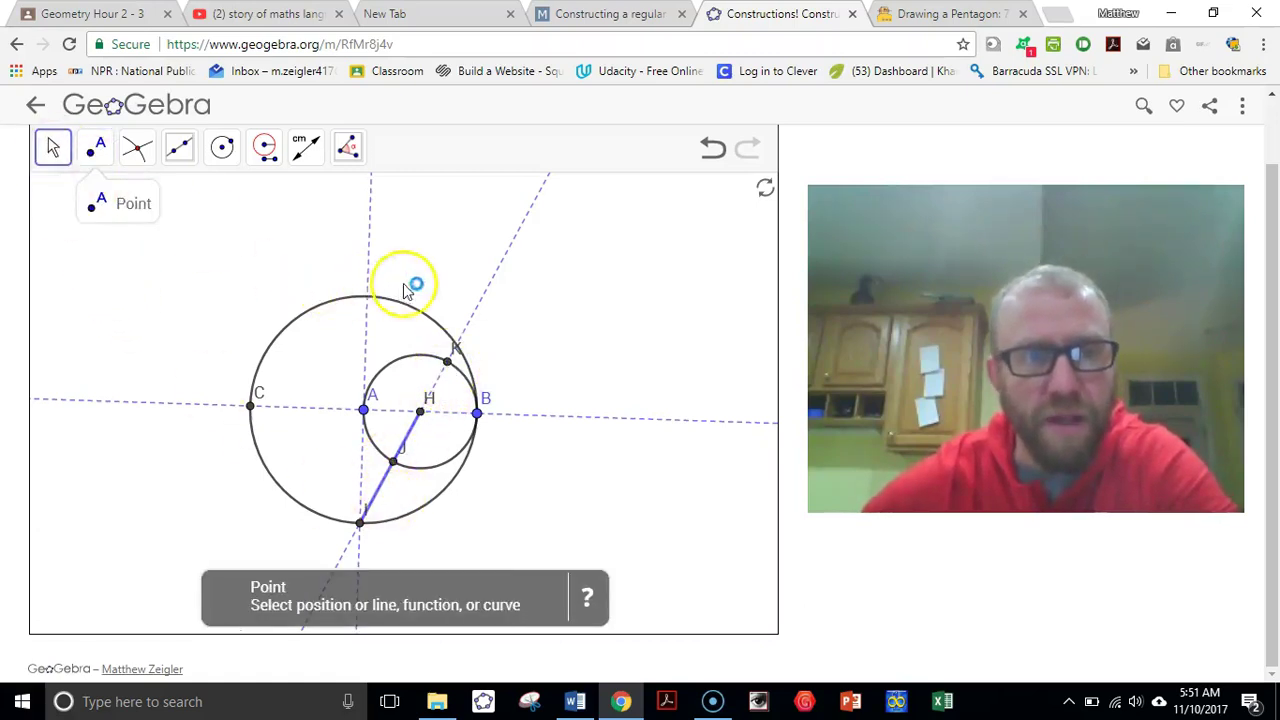
Step: Hide line IH, the small circle centred at H, point H and segment IH
right_click(507, 268)
click(512, 299)
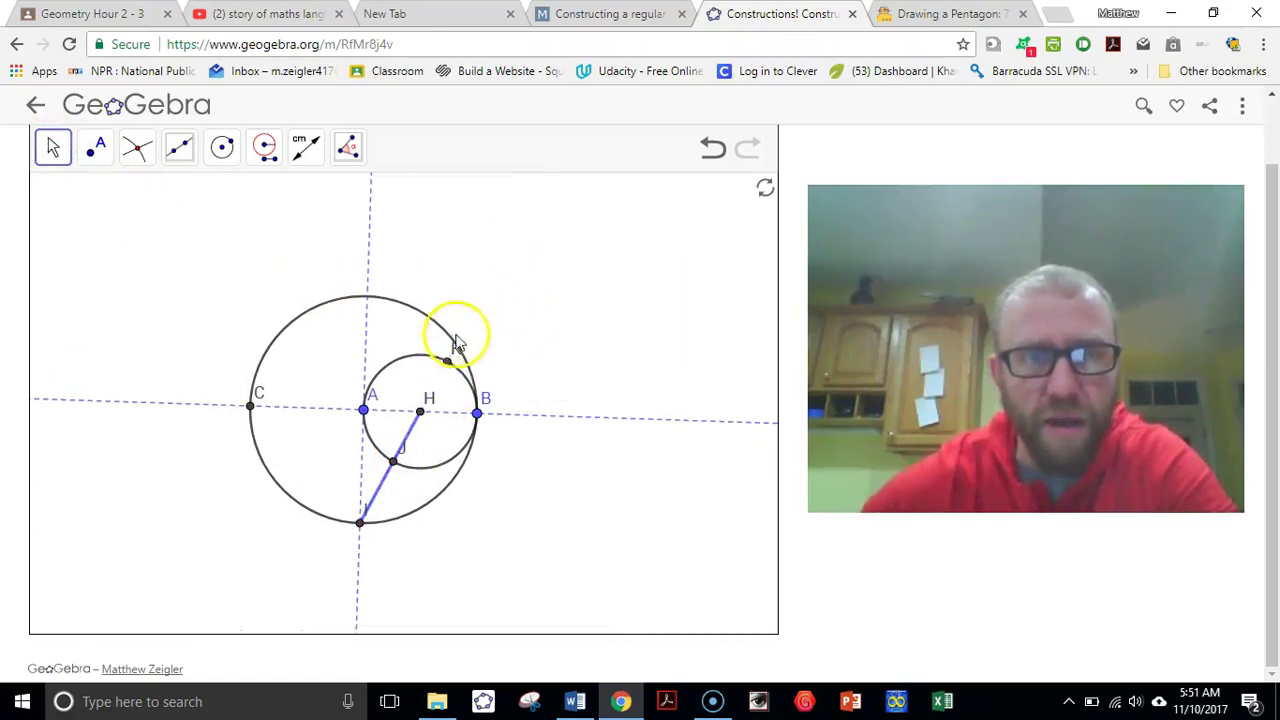
right_click(399, 369)
click(408, 403)
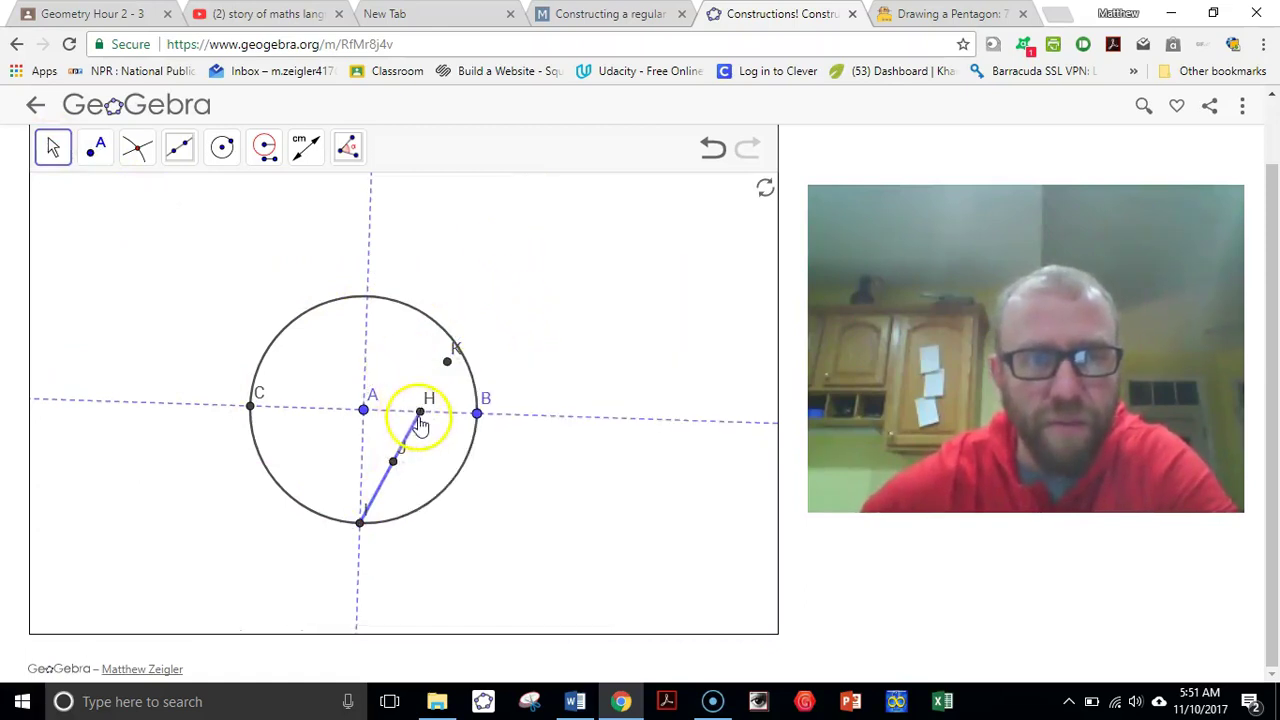
right_click(420, 414)
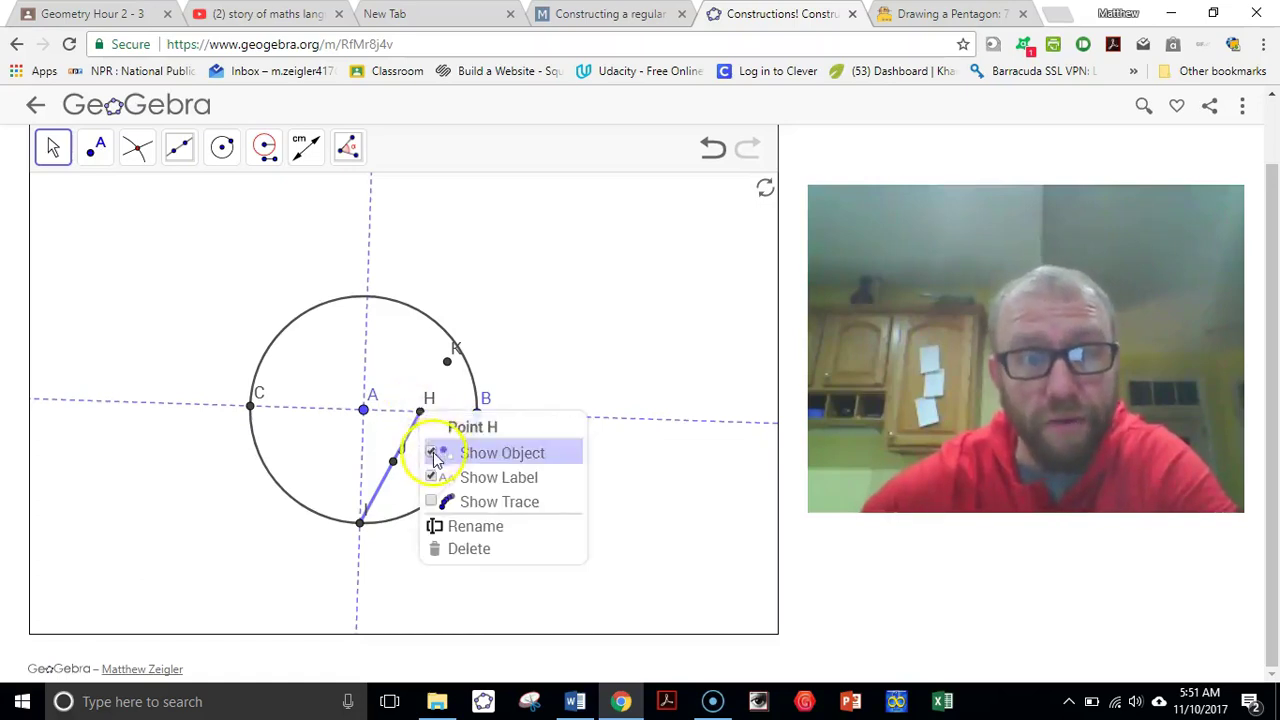
click(438, 452)
right_click(408, 442)
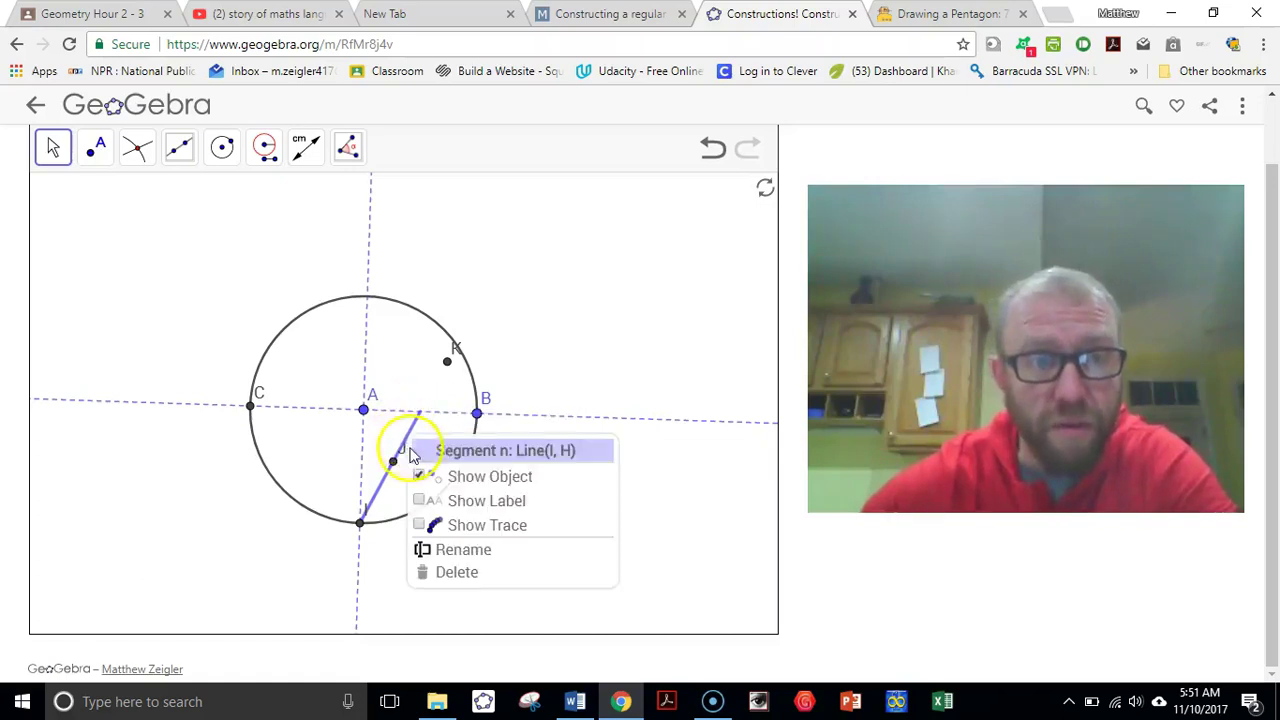
click(420, 476)
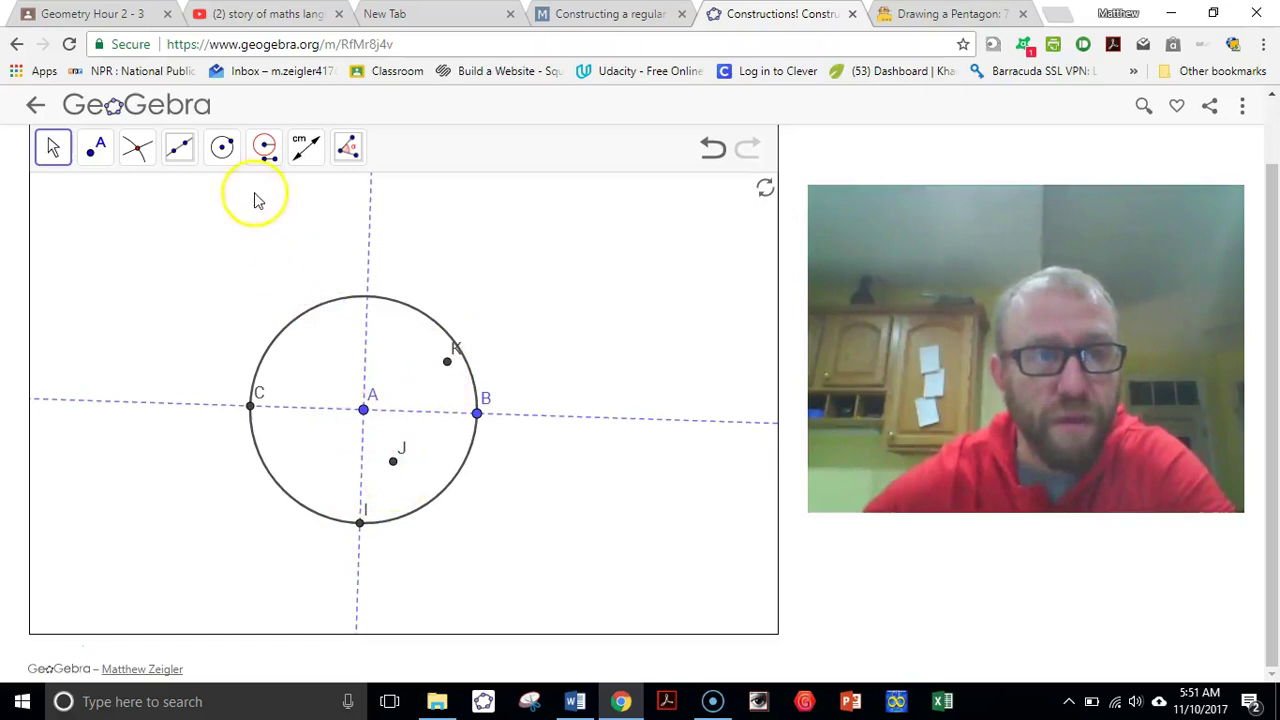
Step: Draw a circle centred at I through J and a larger one centred at I through K
click(222, 147)
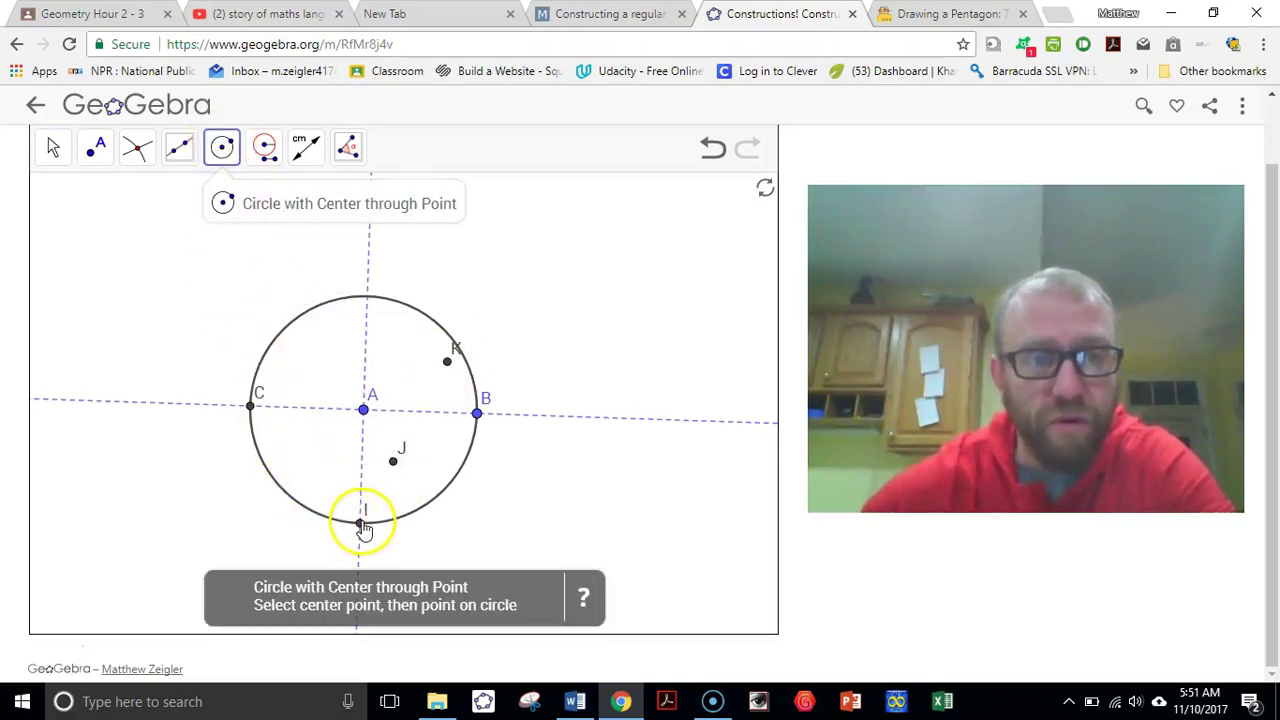
click(360, 524)
click(393, 463)
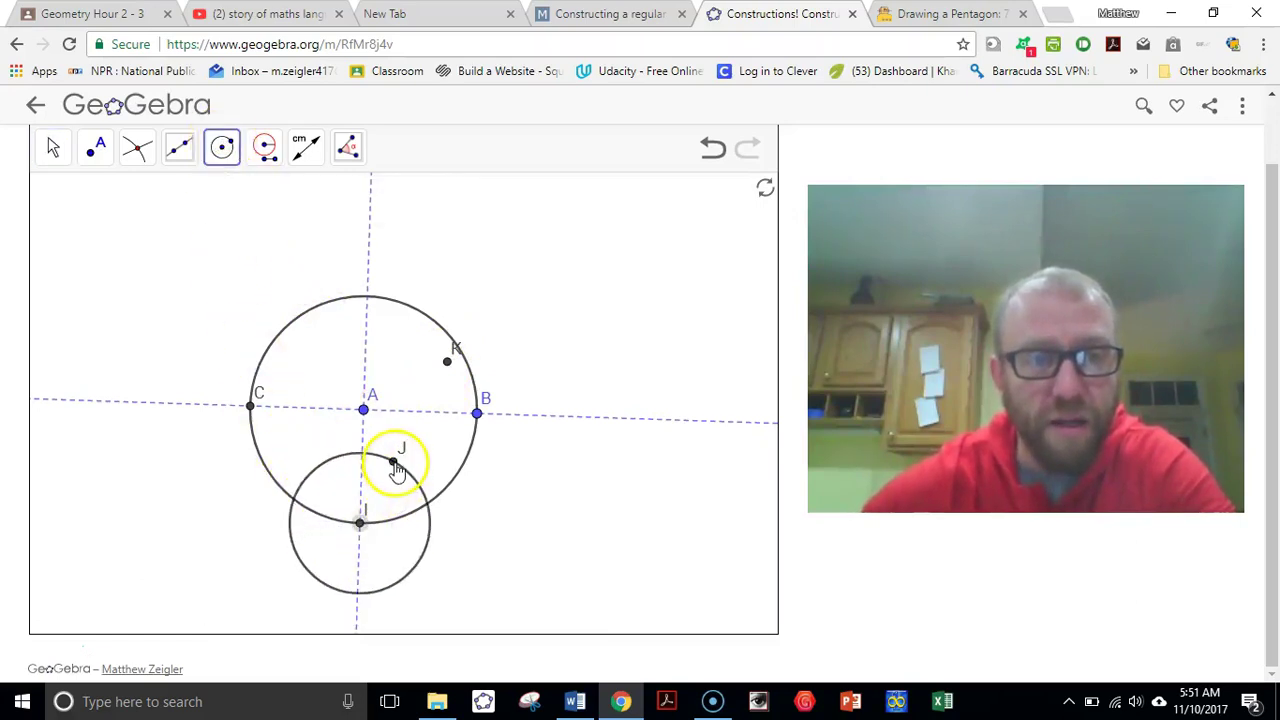
click(360, 523)
click(447, 361)
click(449, 363)
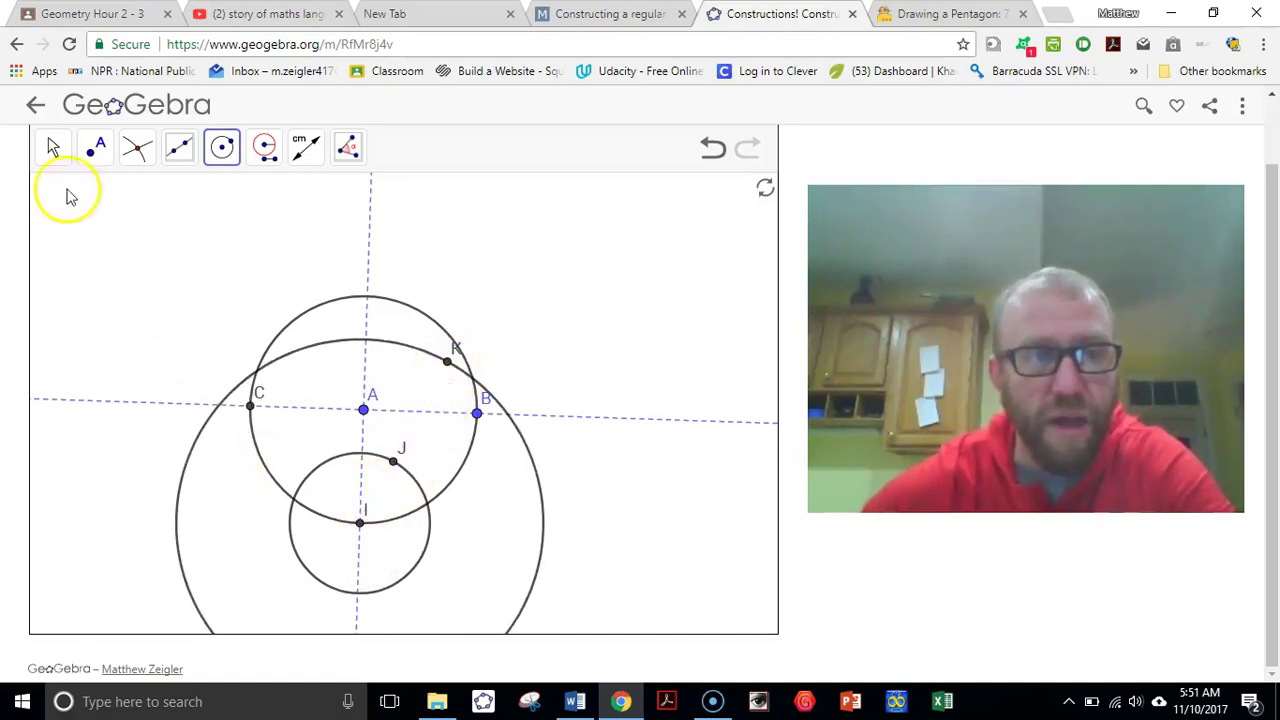
click(54, 150)
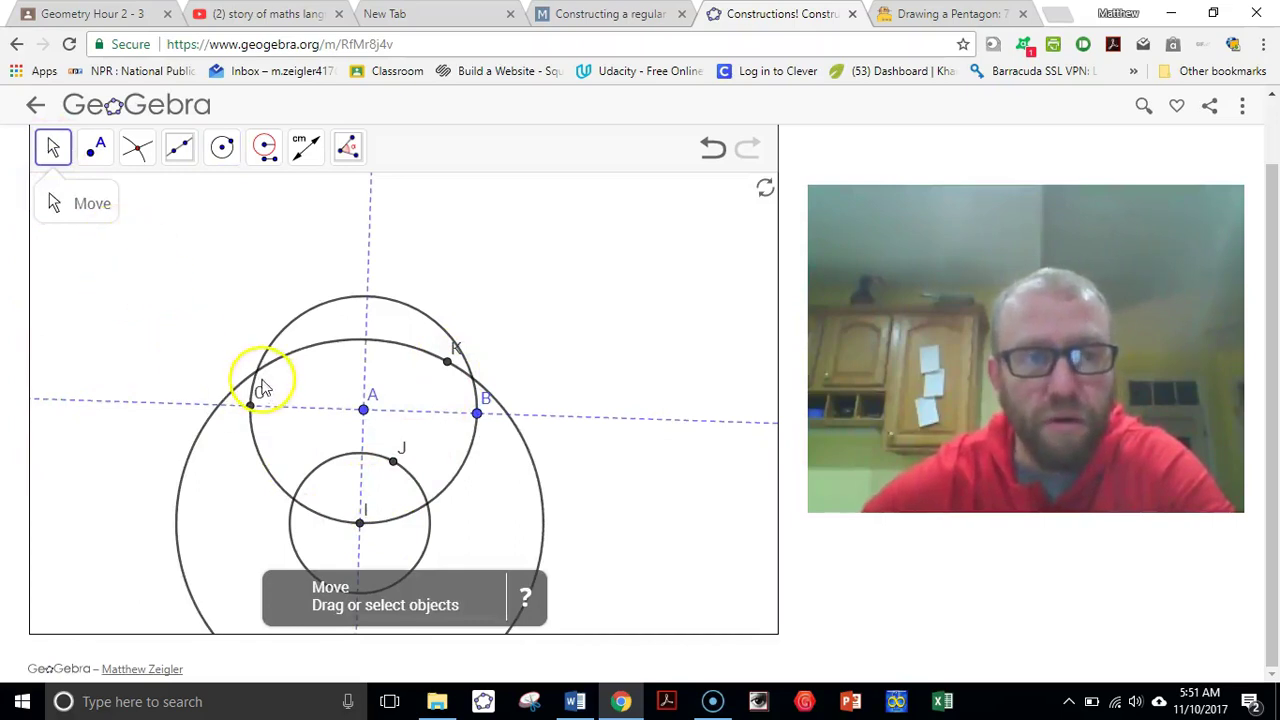
Step: Intersect circle A with the large I-circle (L, M) and the small I-circle (N, O)
click(136, 145)
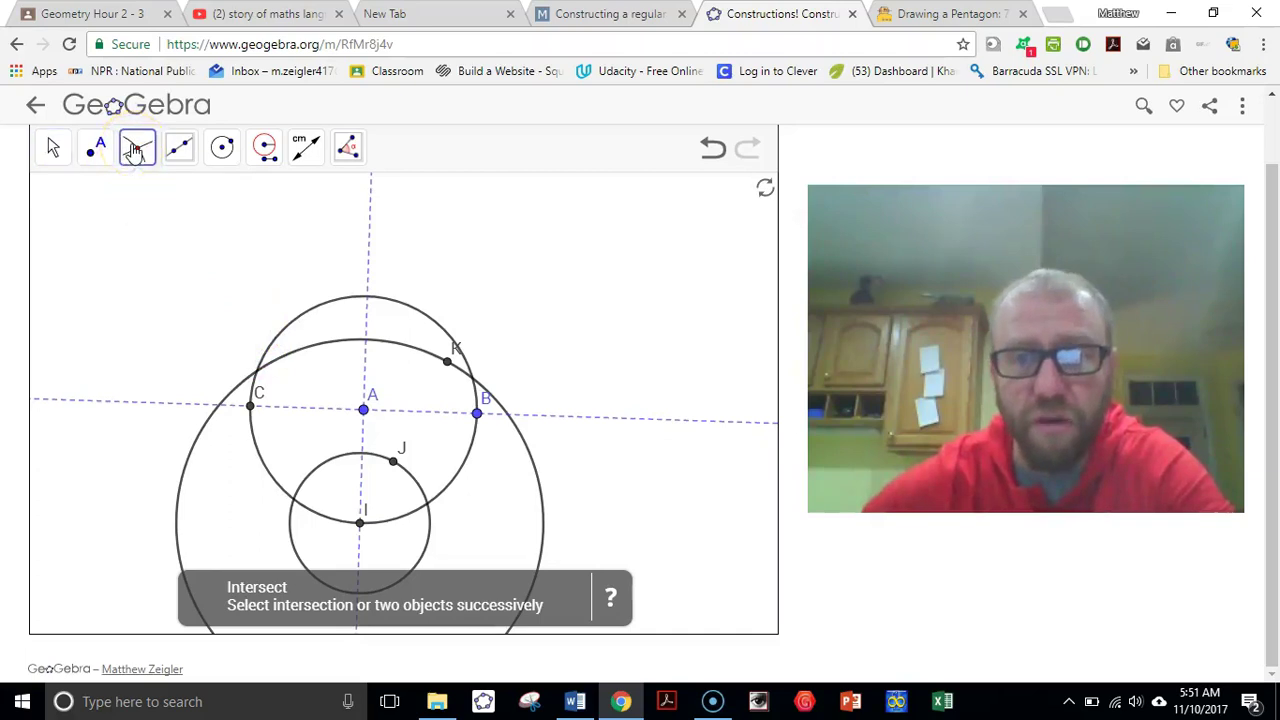
click(316, 355)
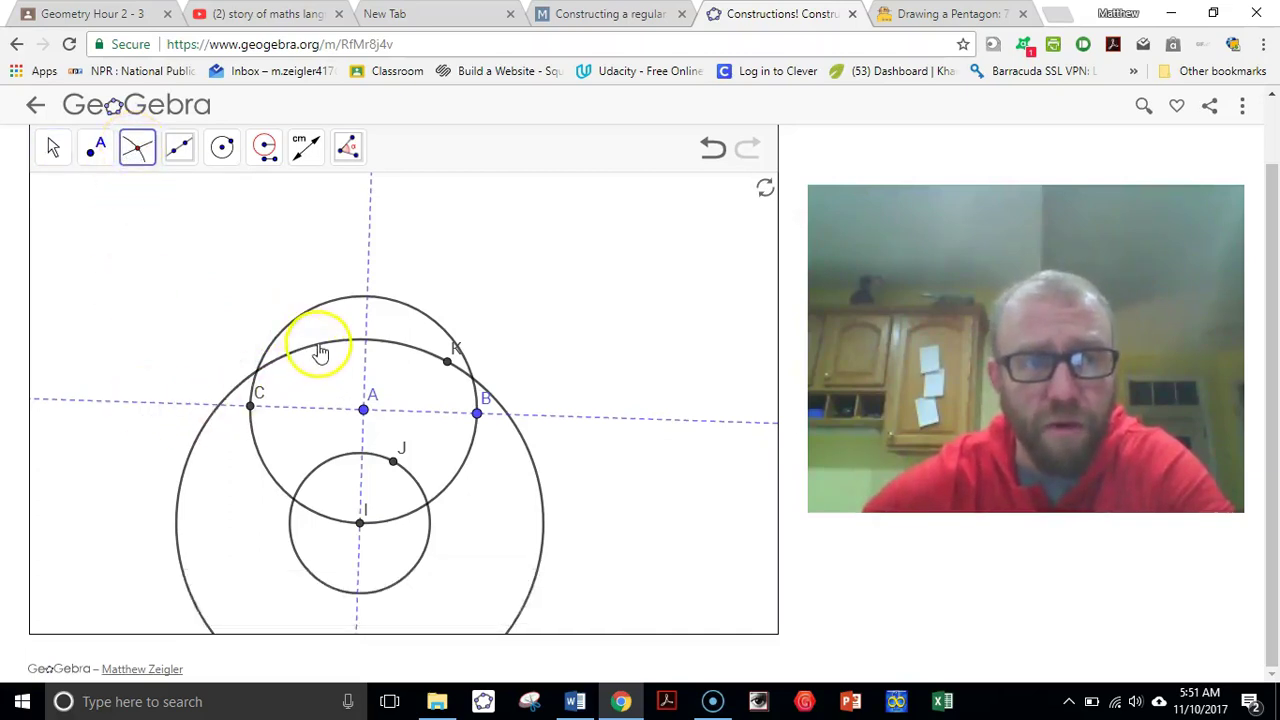
click(302, 323)
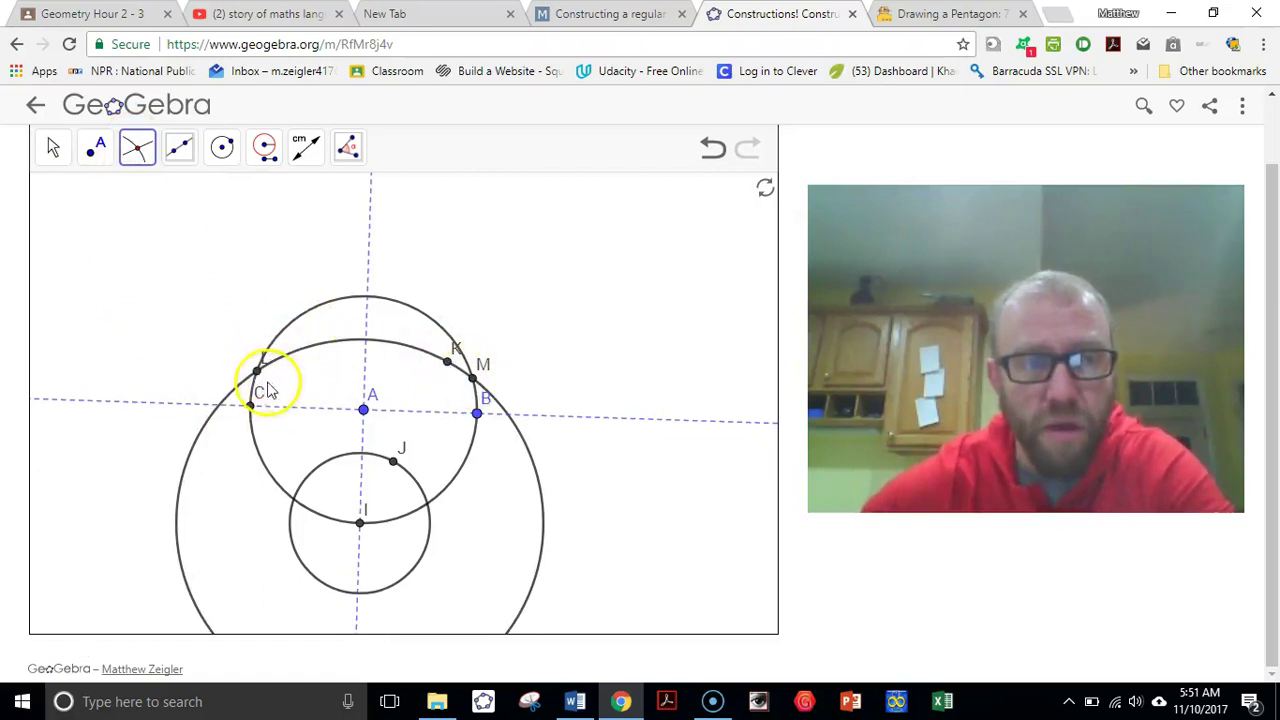
click(294, 549)
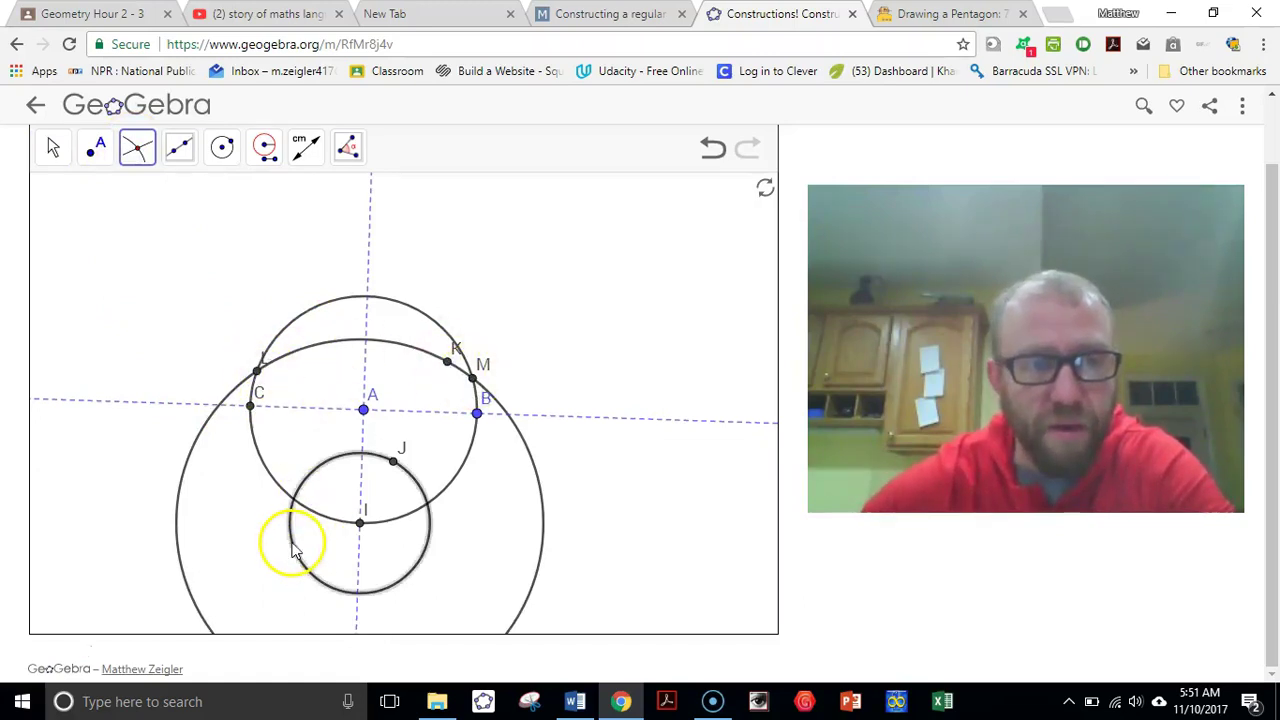
click(283, 492)
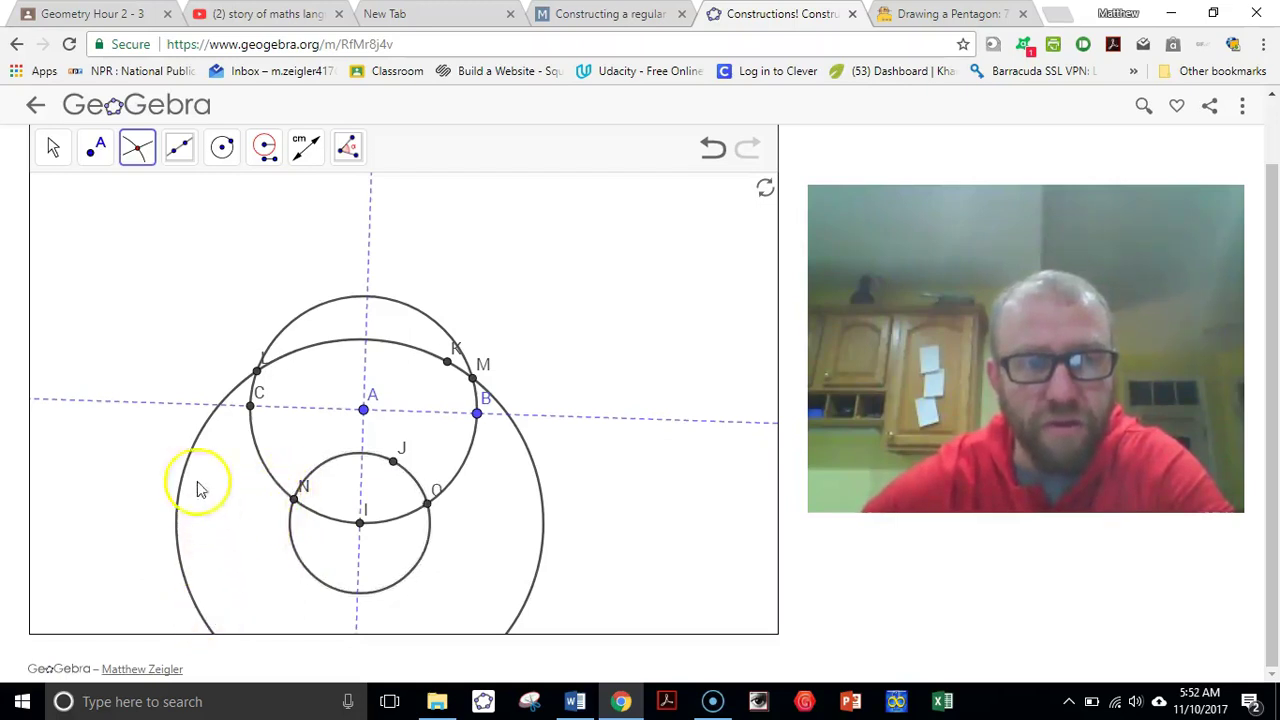
Step: Hide the large and small helper circles centred at I
click(53, 147)
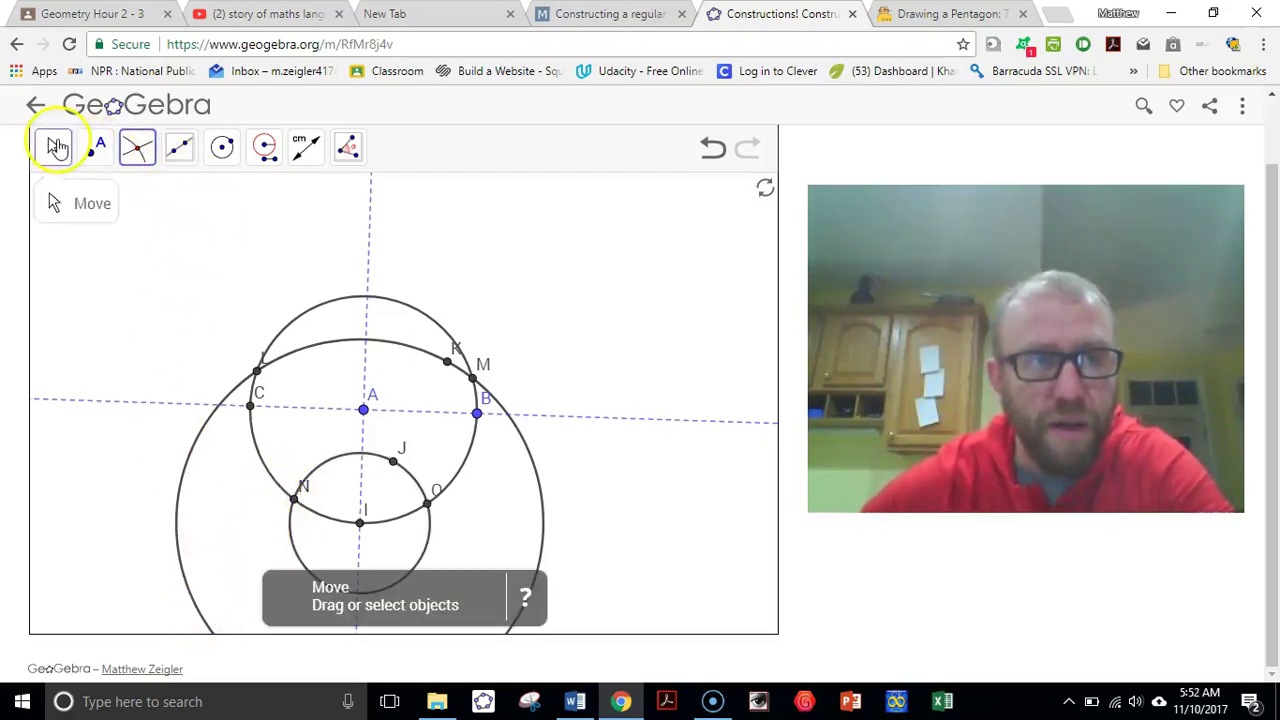
right_click(184, 481)
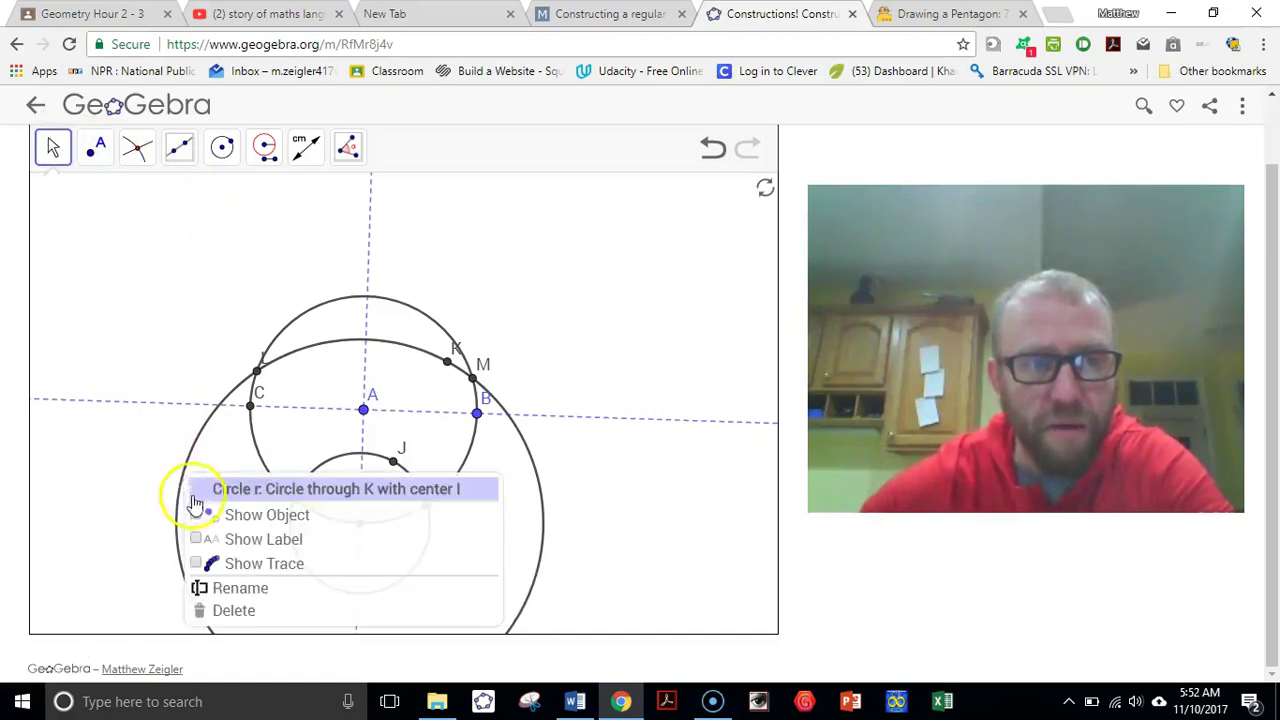
click(203, 514)
right_click(290, 539)
click(305, 575)
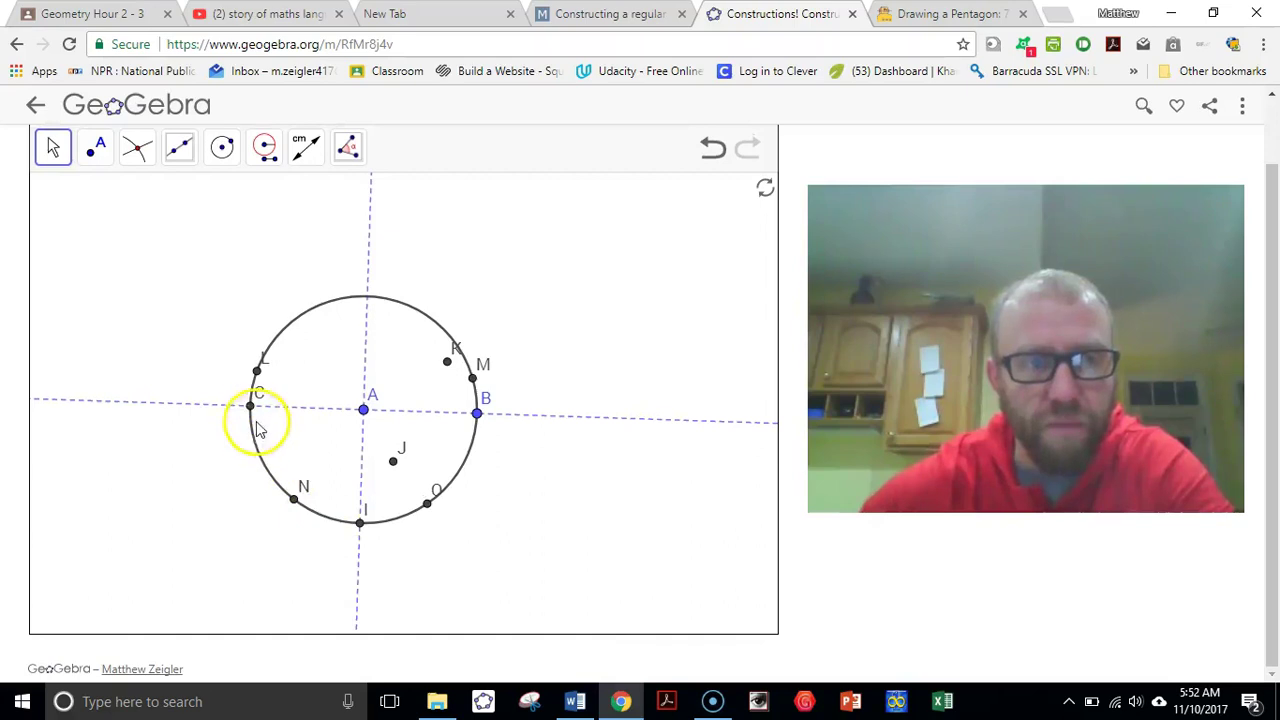
Step: Hide points C, K, J and I
right_click(250, 410)
click(258, 449)
right_click(448, 365)
click(464, 403)
right_click(395, 465)
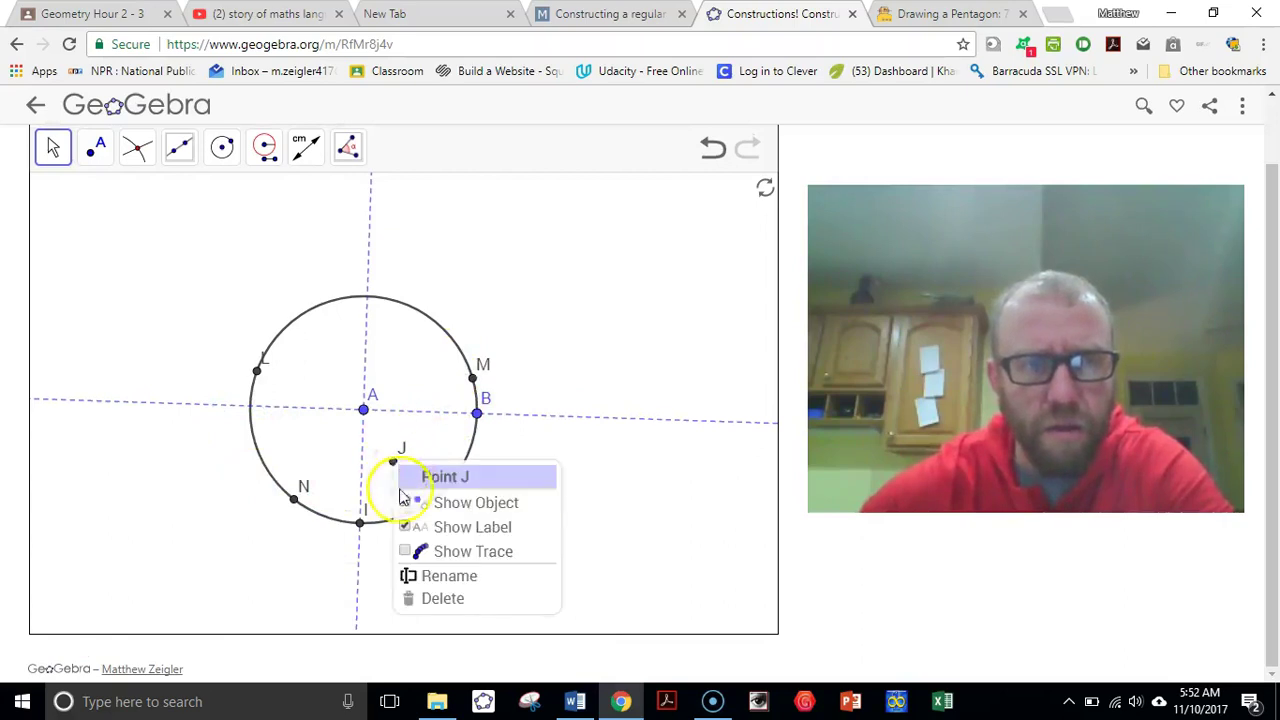
click(408, 500)
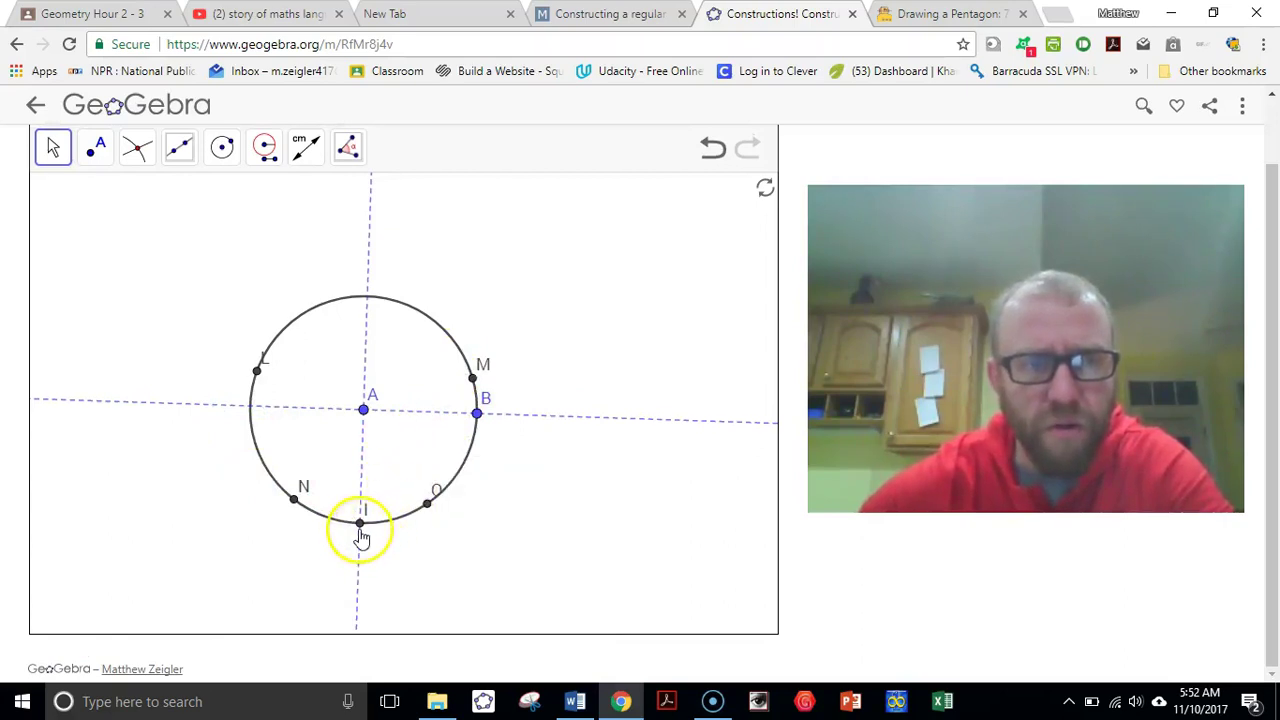
right_click(360, 525)
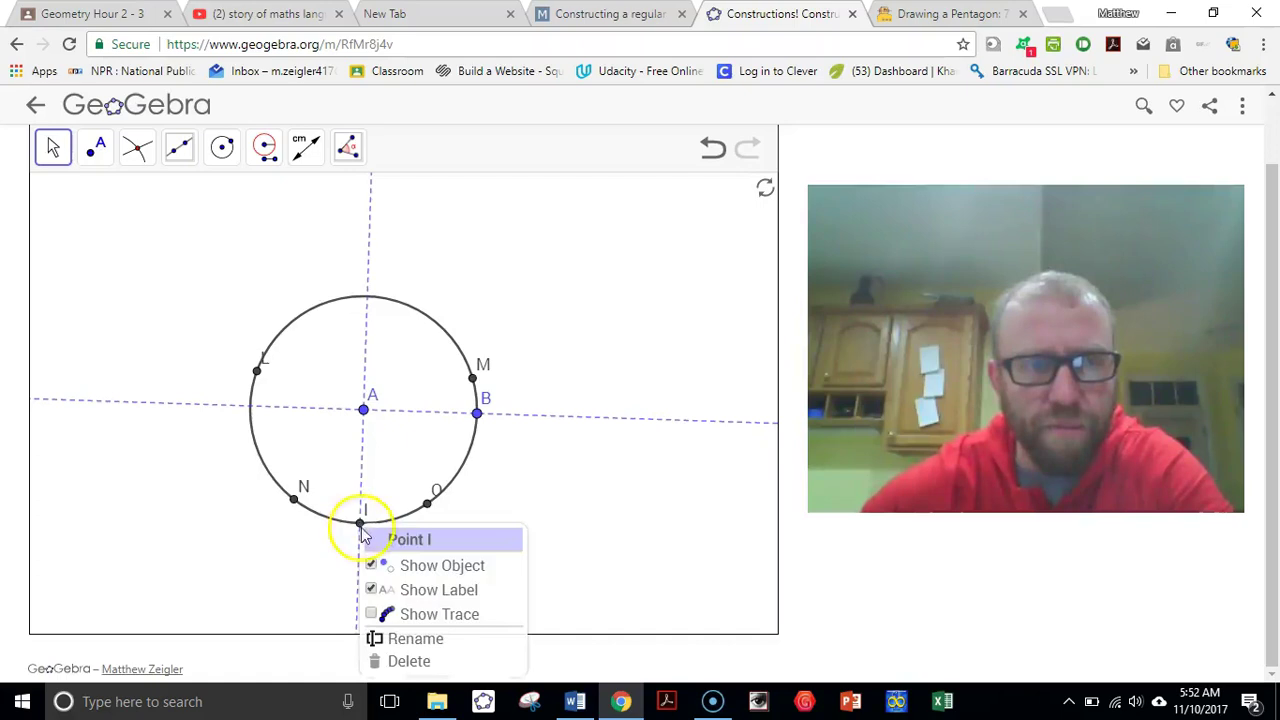
click(369, 566)
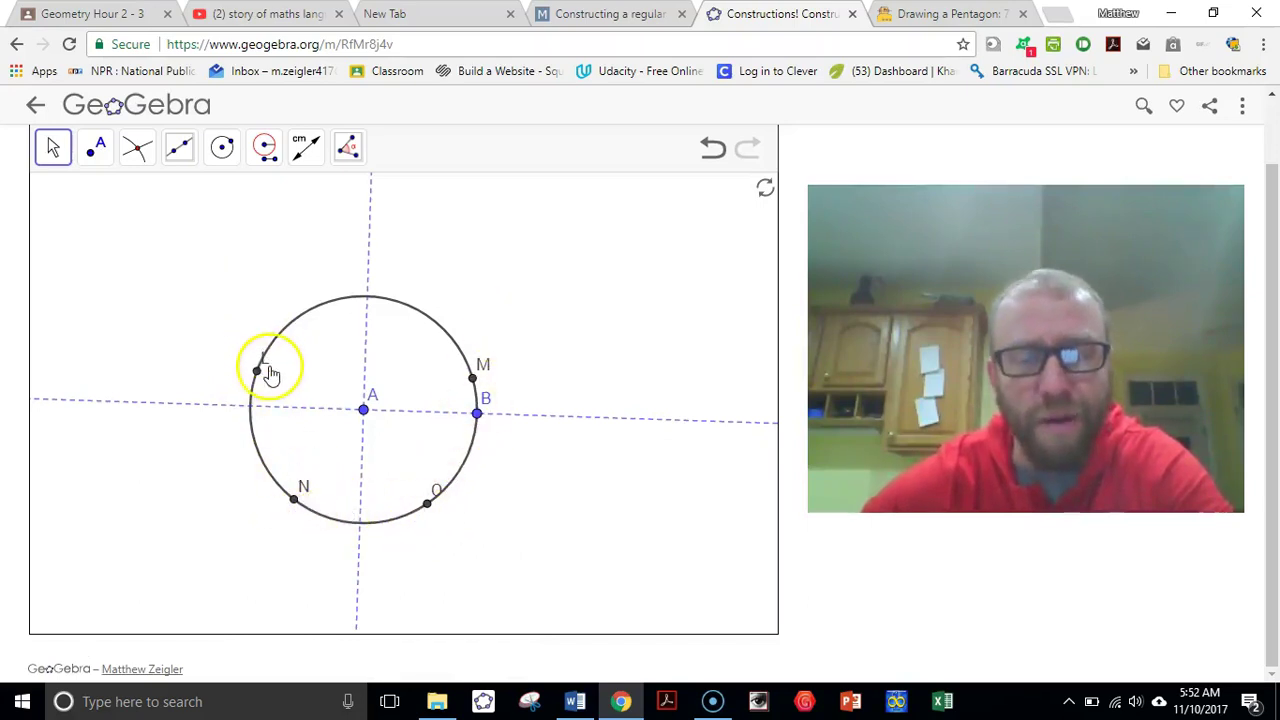
Step: Place point P at the top of circle A and draw sides PL and LN
click(95, 150)
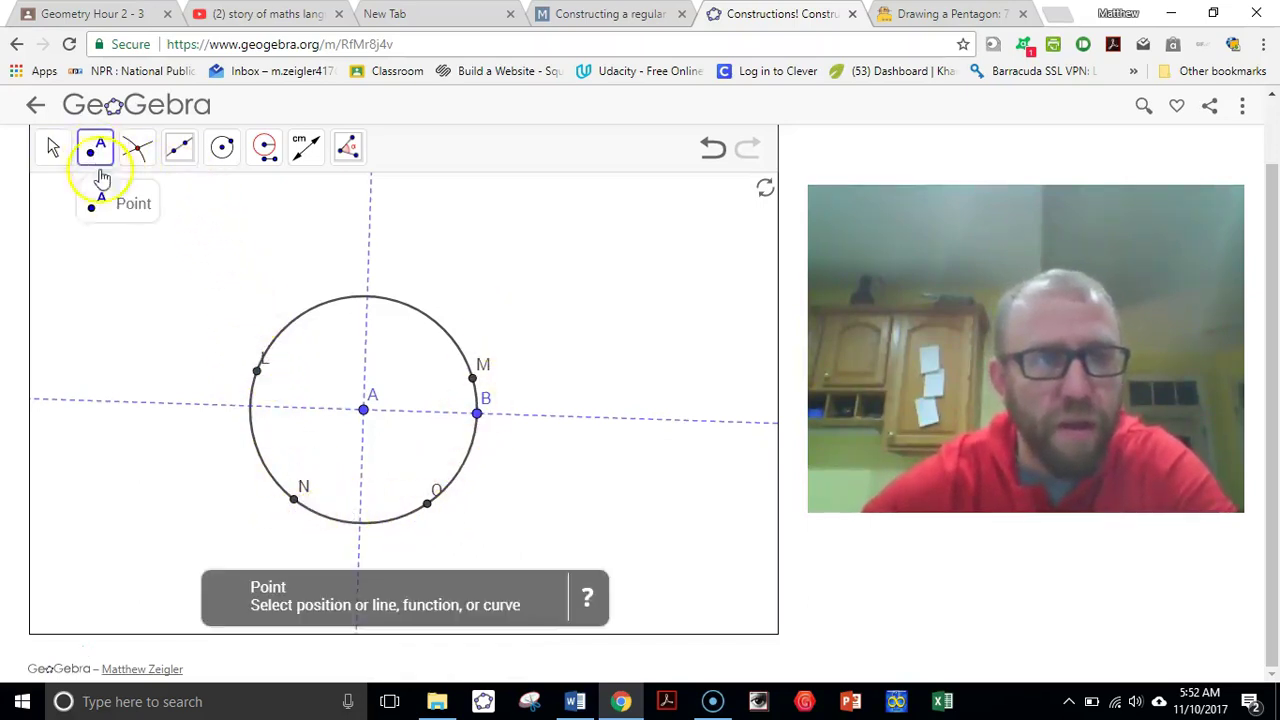
click(368, 296)
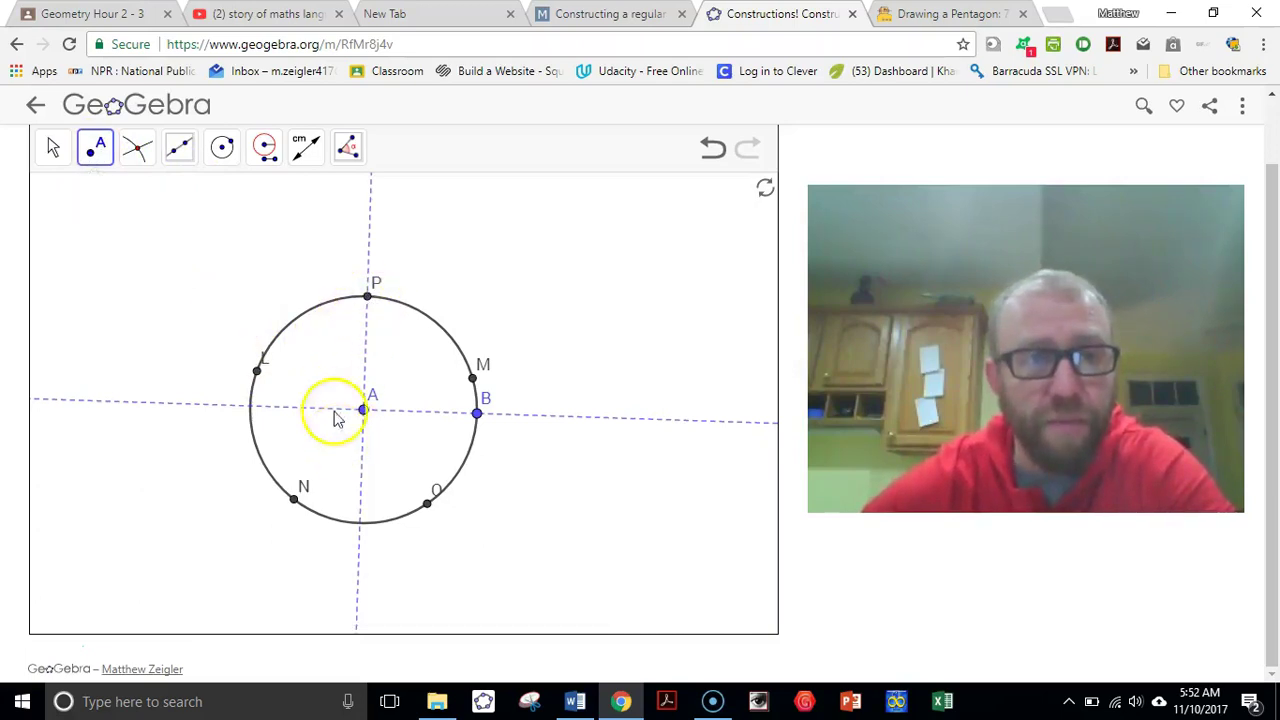
click(179, 148)
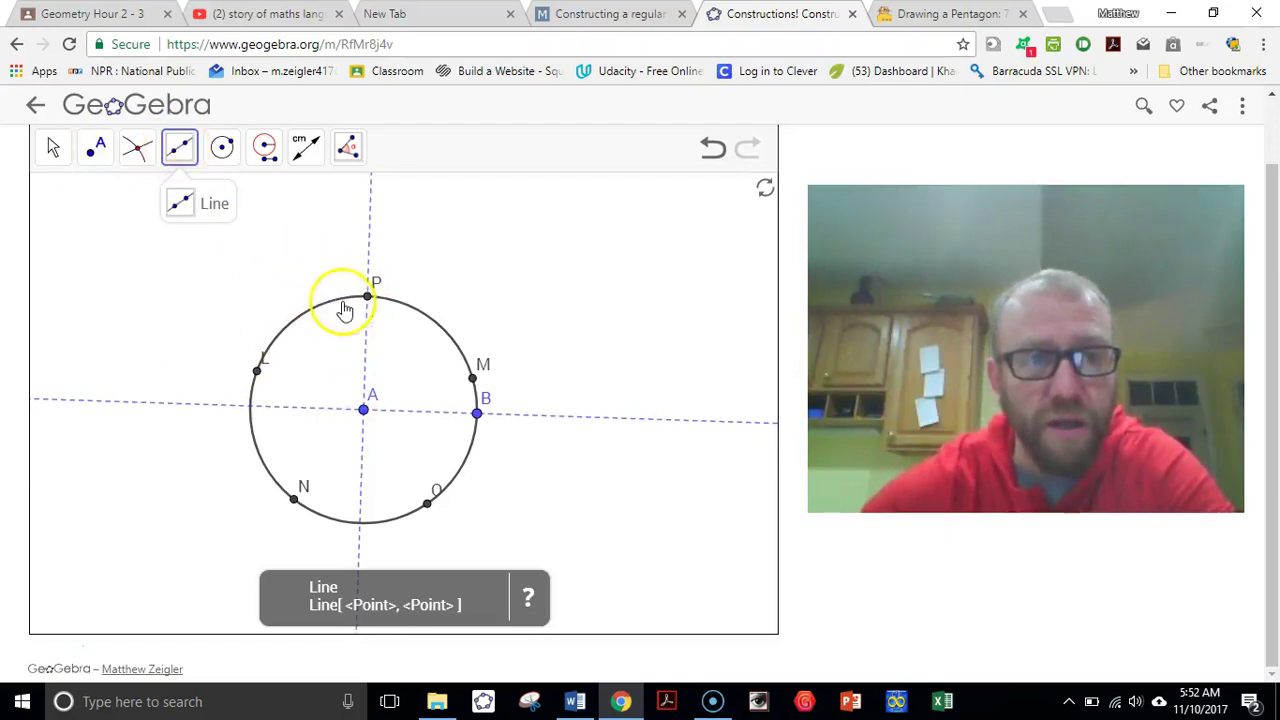
click(368, 296)
click(258, 372)
click(258, 372)
click(293, 498)
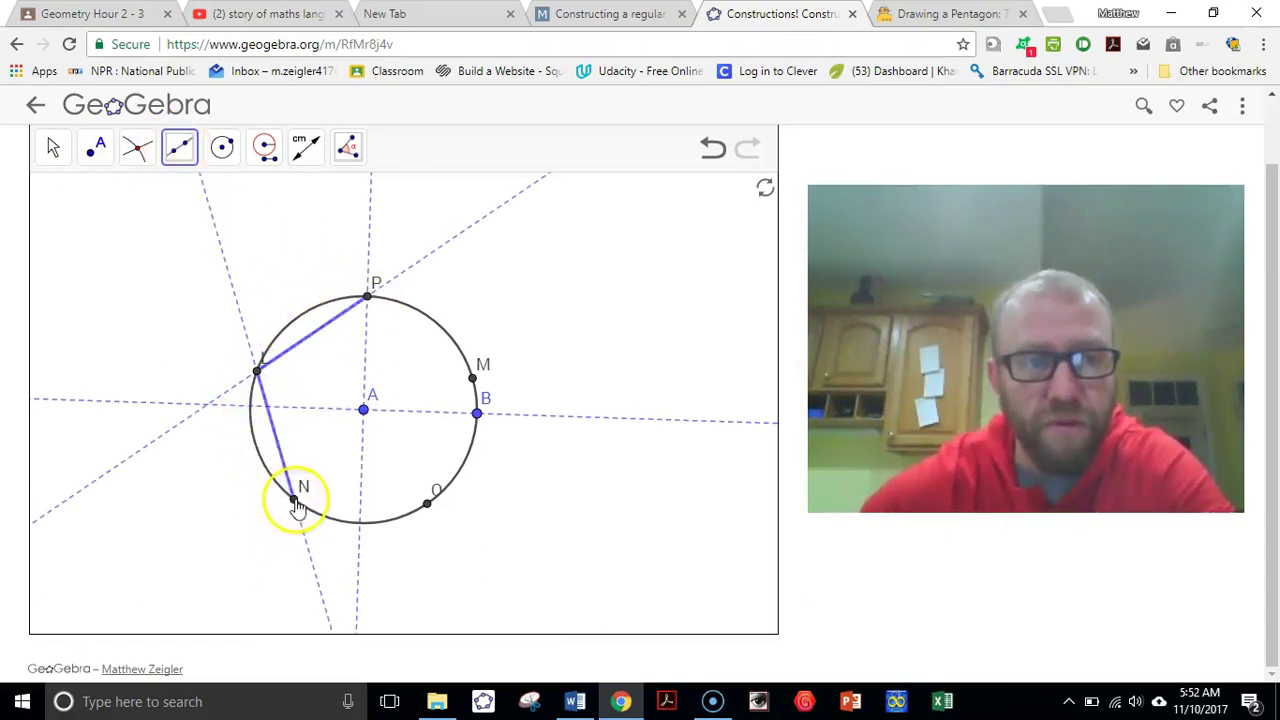
Step: Close the pentagon with sides NO, OM and MP, then drag B to test it
click(428, 505)
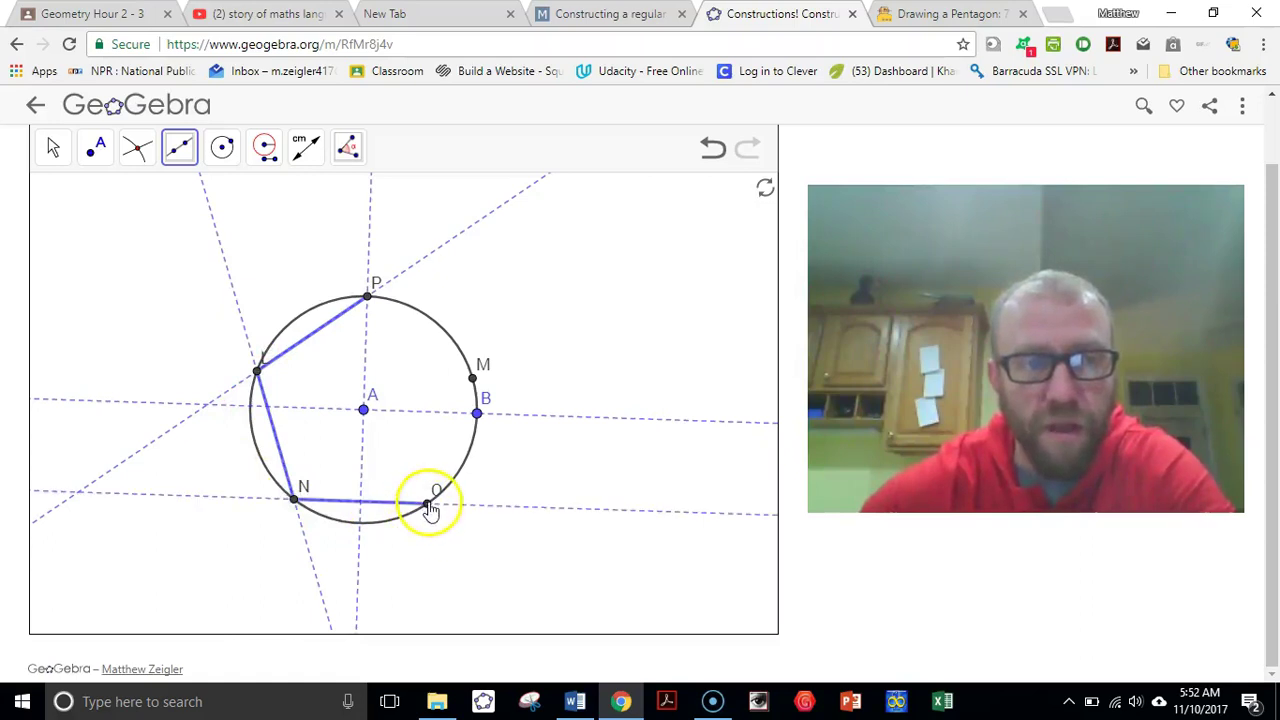
click(473, 379)
click(370, 300)
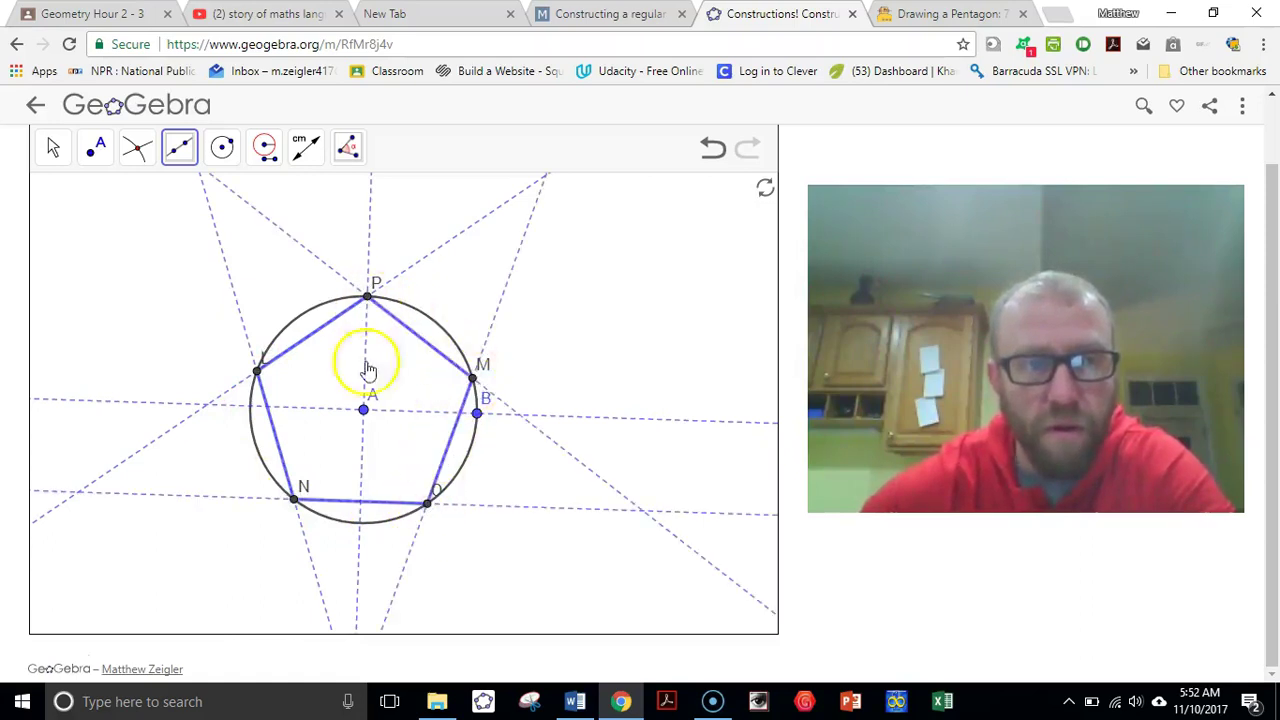
click(52, 148)
mouse_move(478, 413)
mouse_down()
mouse_move(543, 425)
mouse_move(478, 414)
mouse_up()
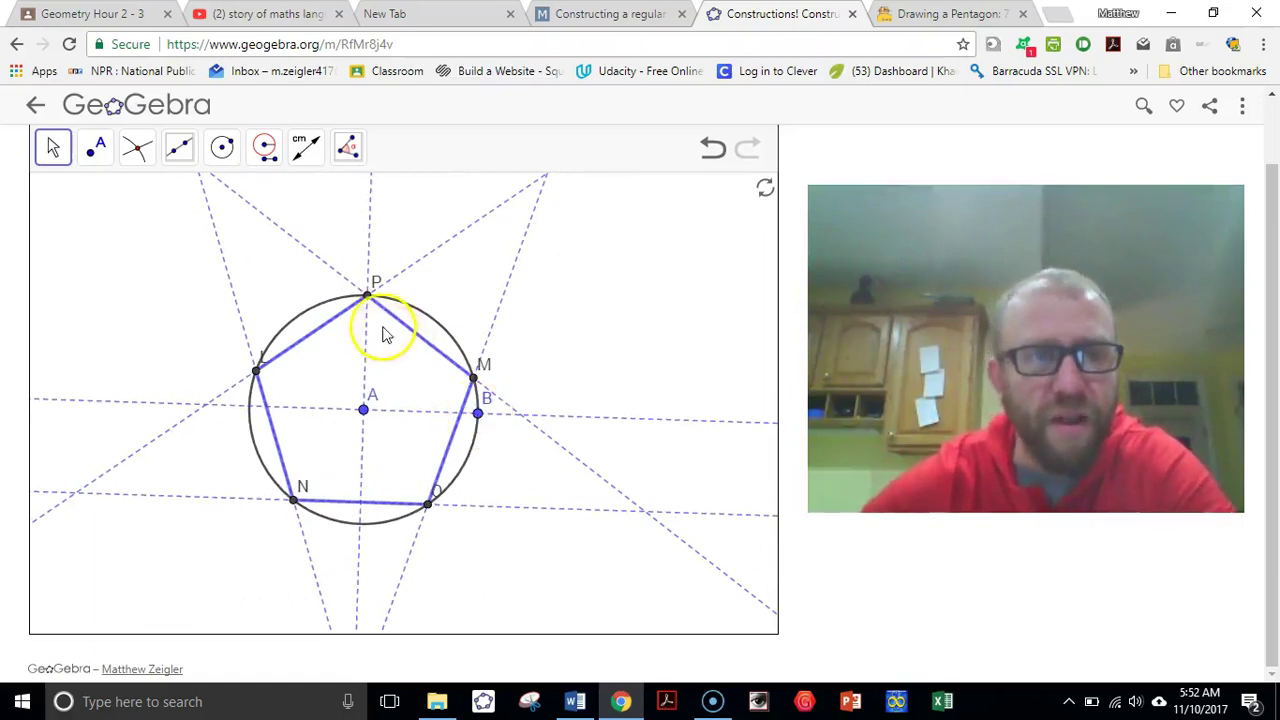
Step: Measure the lengths of sides LP, LN and OM with the Distance tool
click(306, 148)
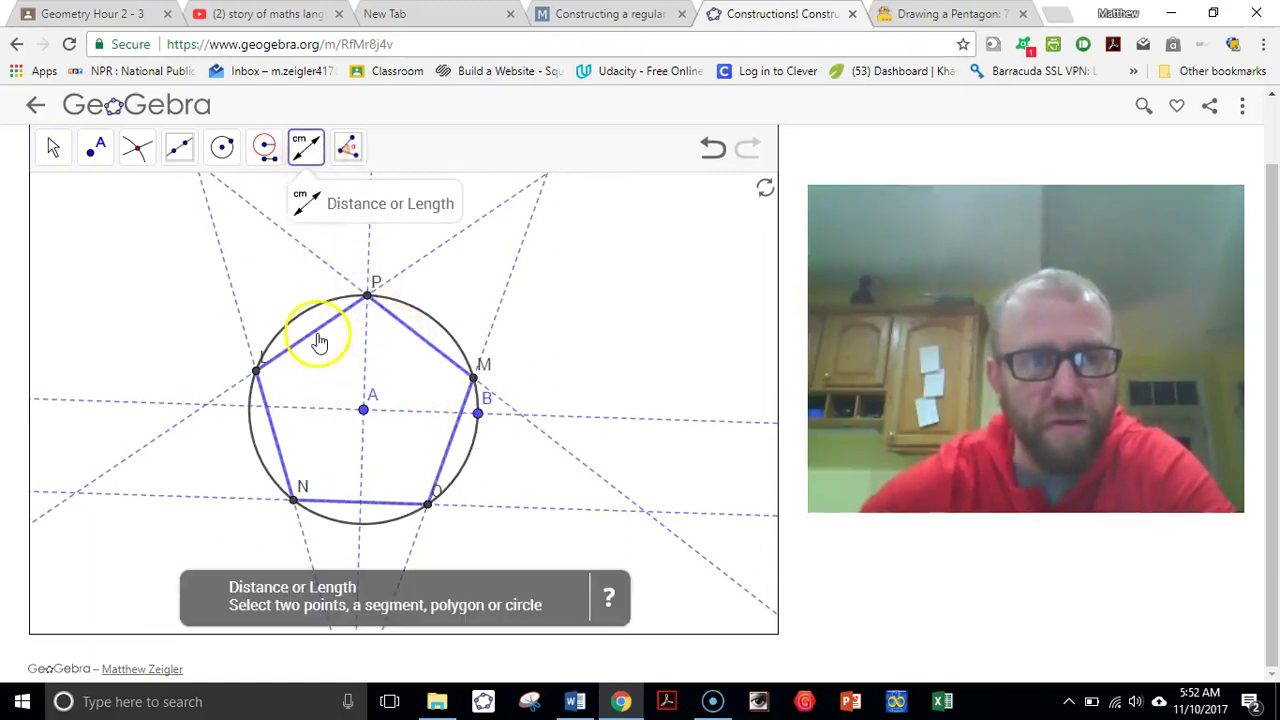
click(316, 340)
click(279, 446)
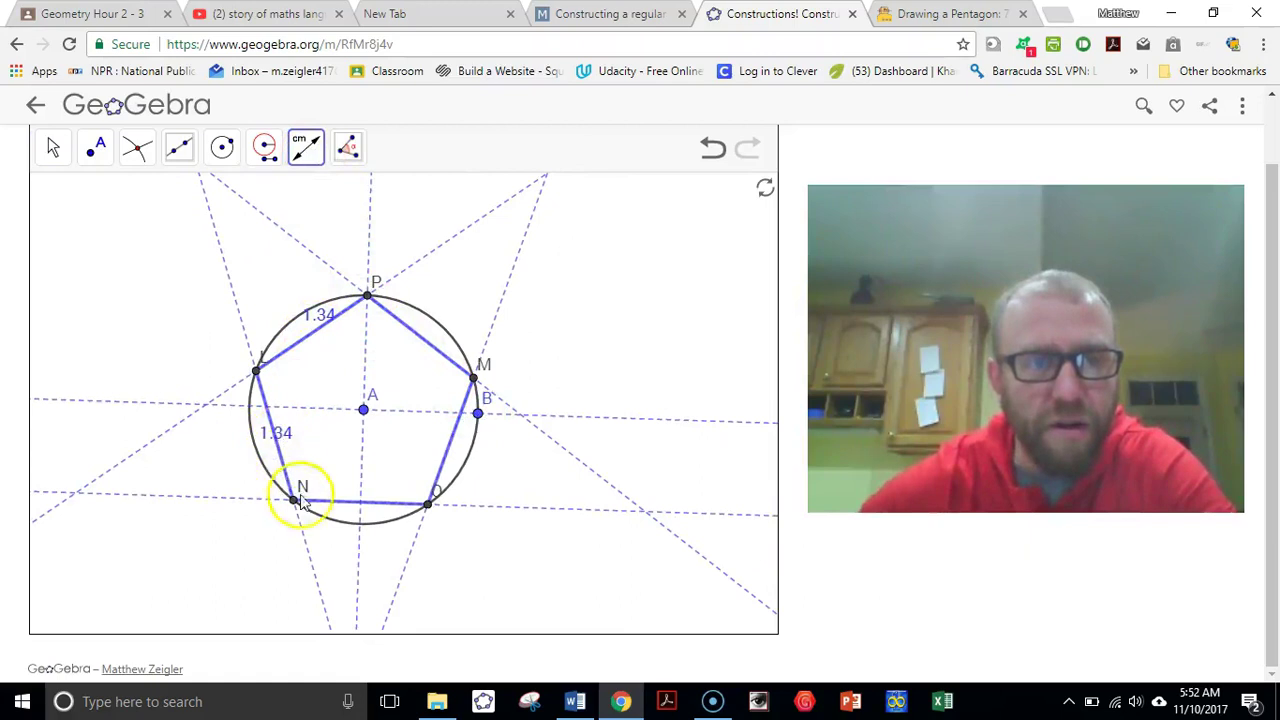
click(450, 440)
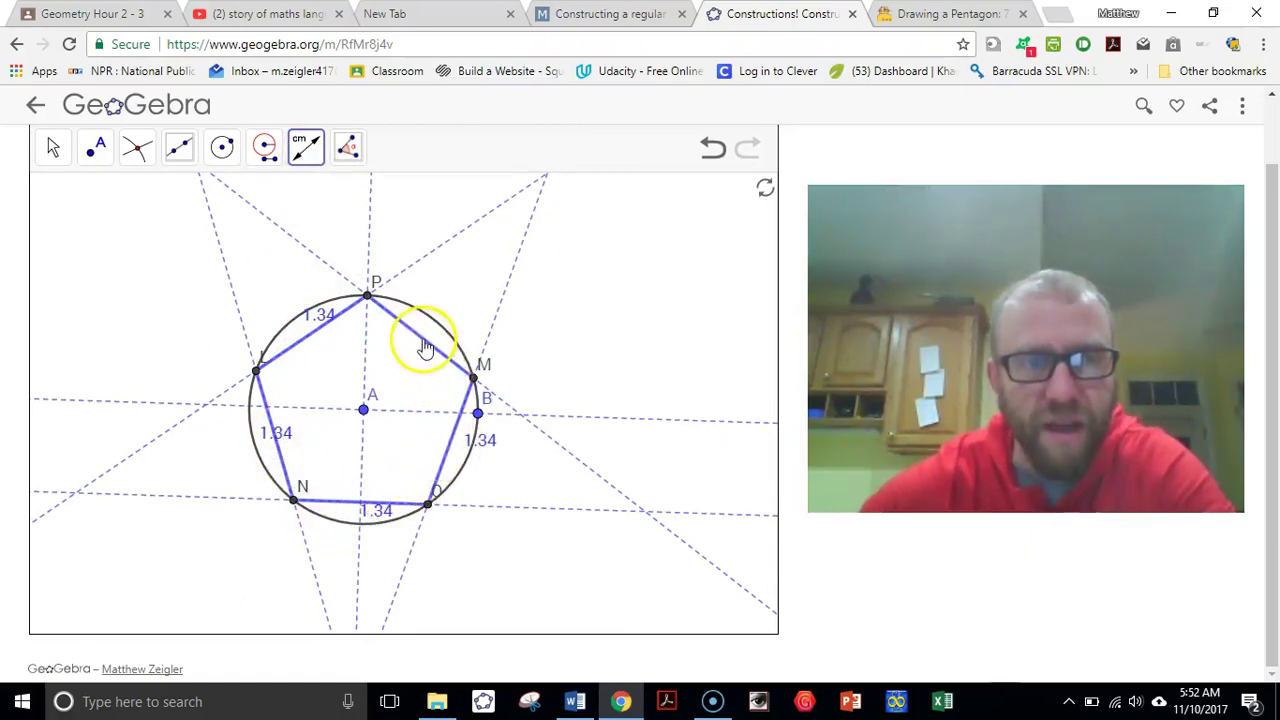
Step: Drag the five side-length labels clear of their sides, then drag point B to resize the pentagon
click(53, 147)
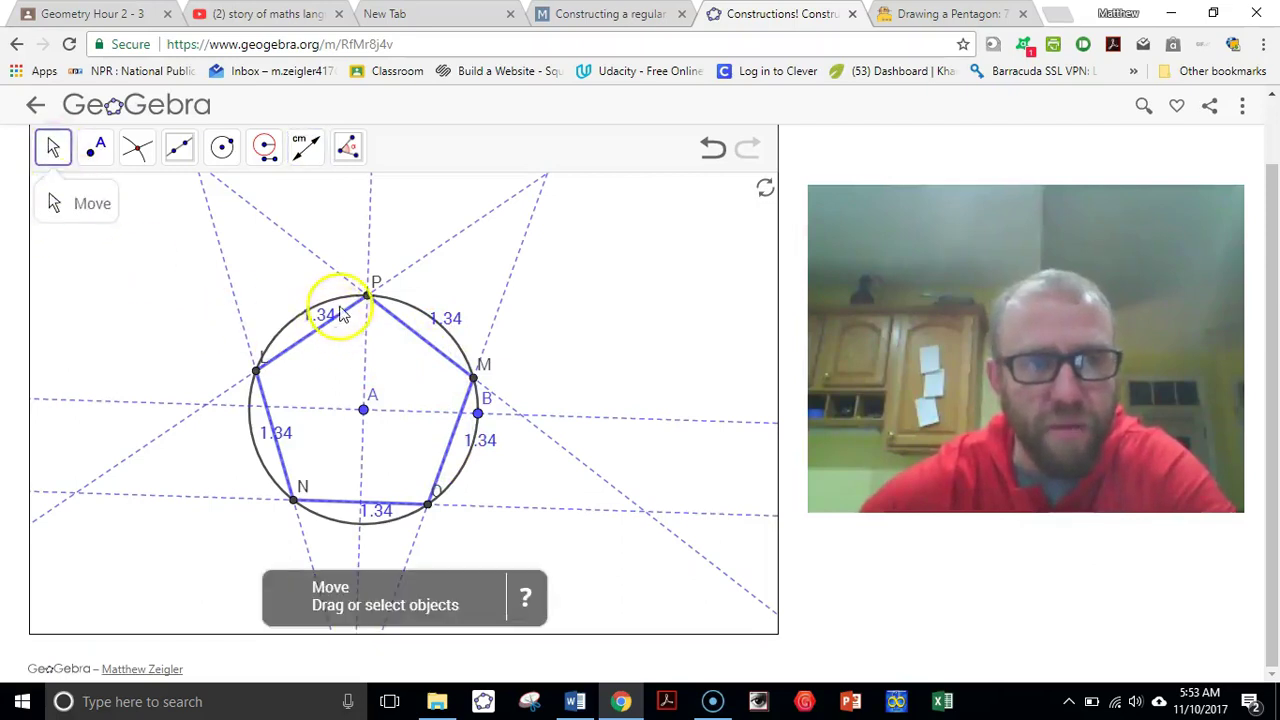
drag(313, 314, 298, 300)
drag(454, 312, 456, 301)
drag(280, 437, 239, 452)
drag(378, 521, 353, 555)
drag(484, 444, 490, 458)
click(53, 147)
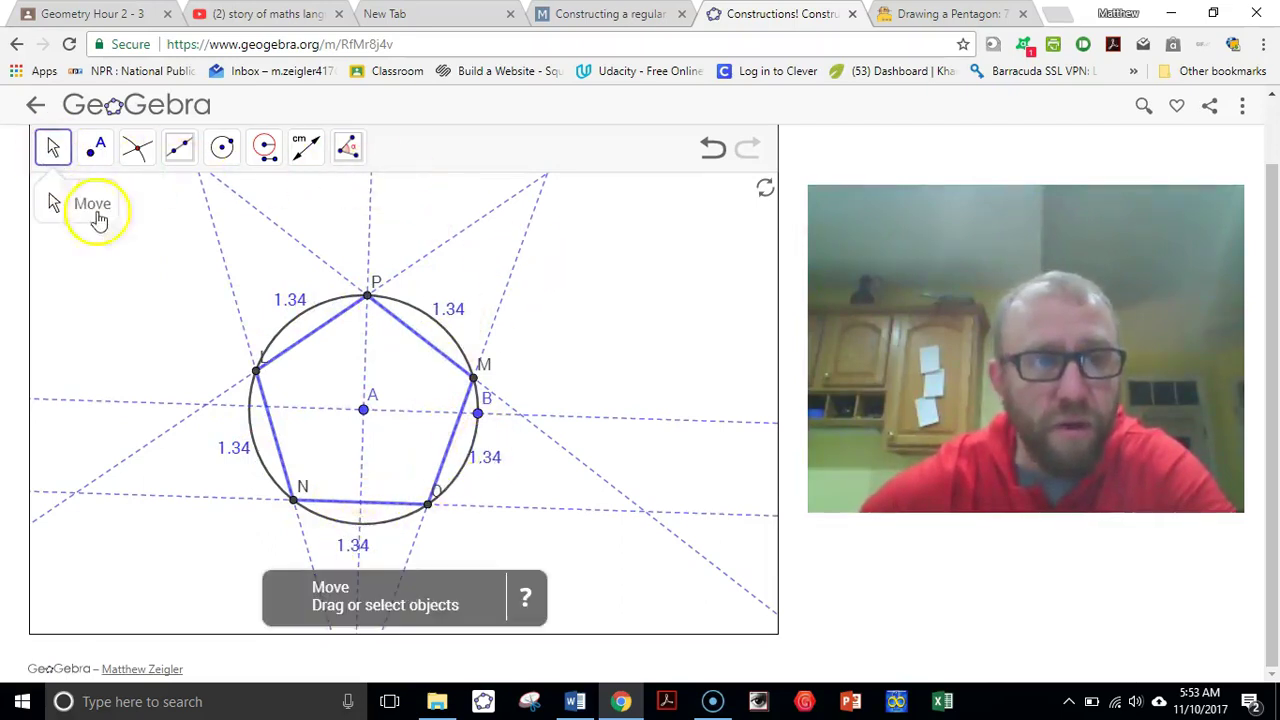
drag(479, 413, 507, 420)
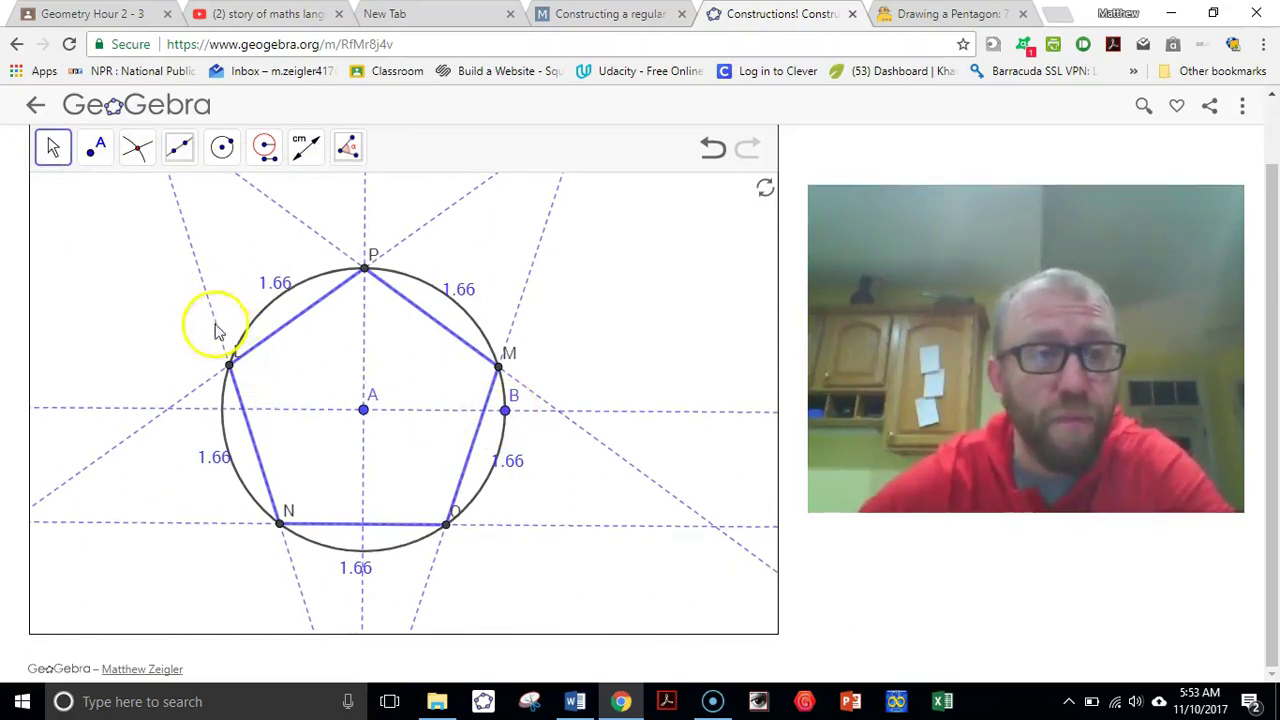
Step: Measure the interior angles at N, O, M and the other vertices with the Angle tool, each reading 108°
click(347, 147)
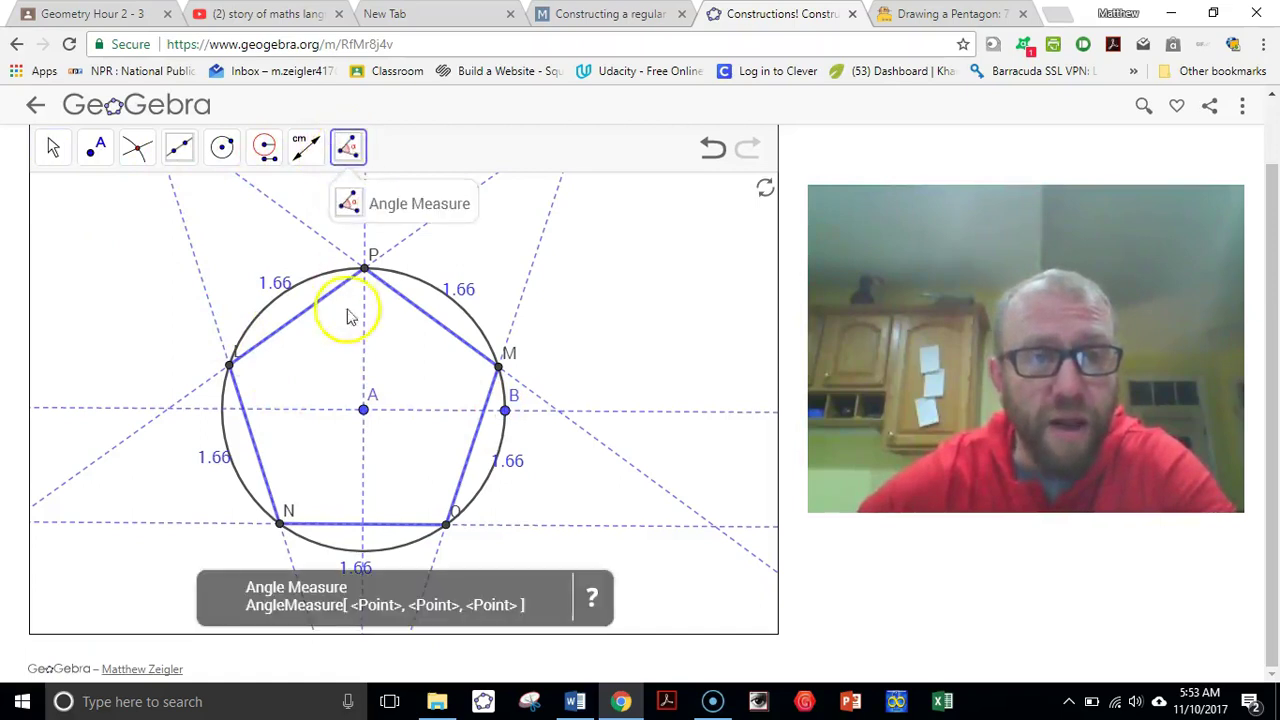
click(366, 272)
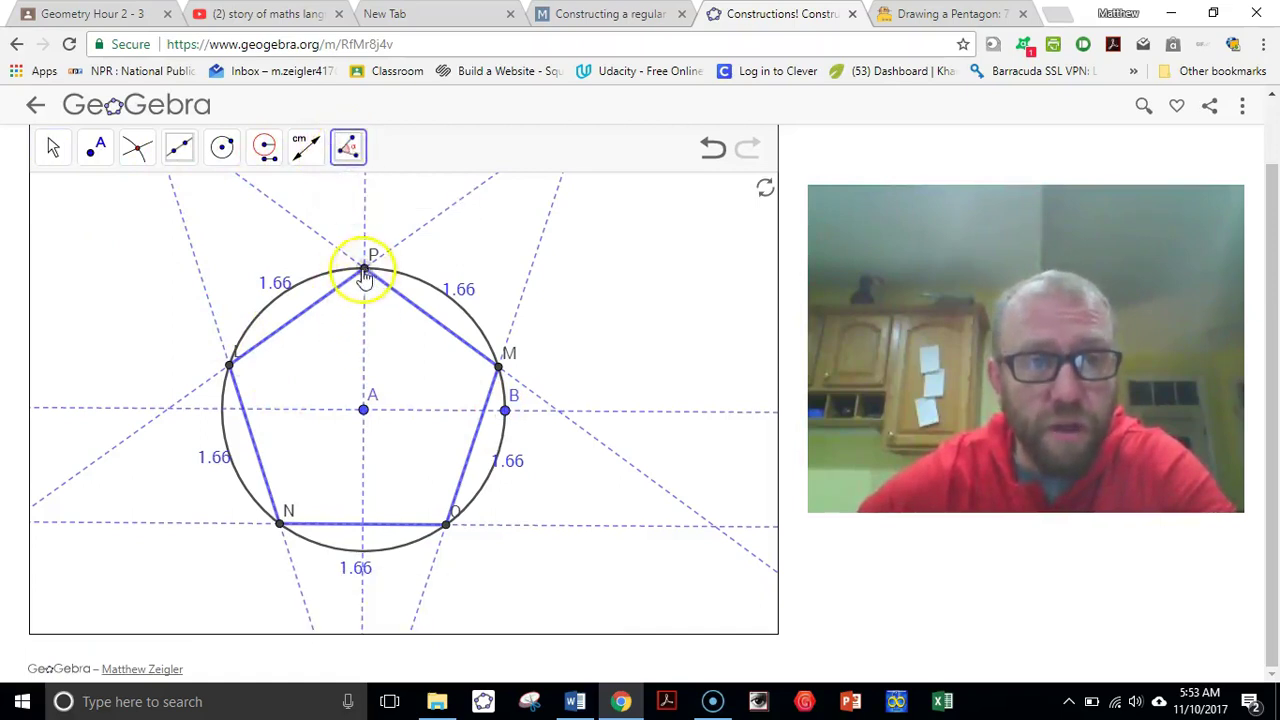
click(231, 367)
click(280, 525)
click(445, 523)
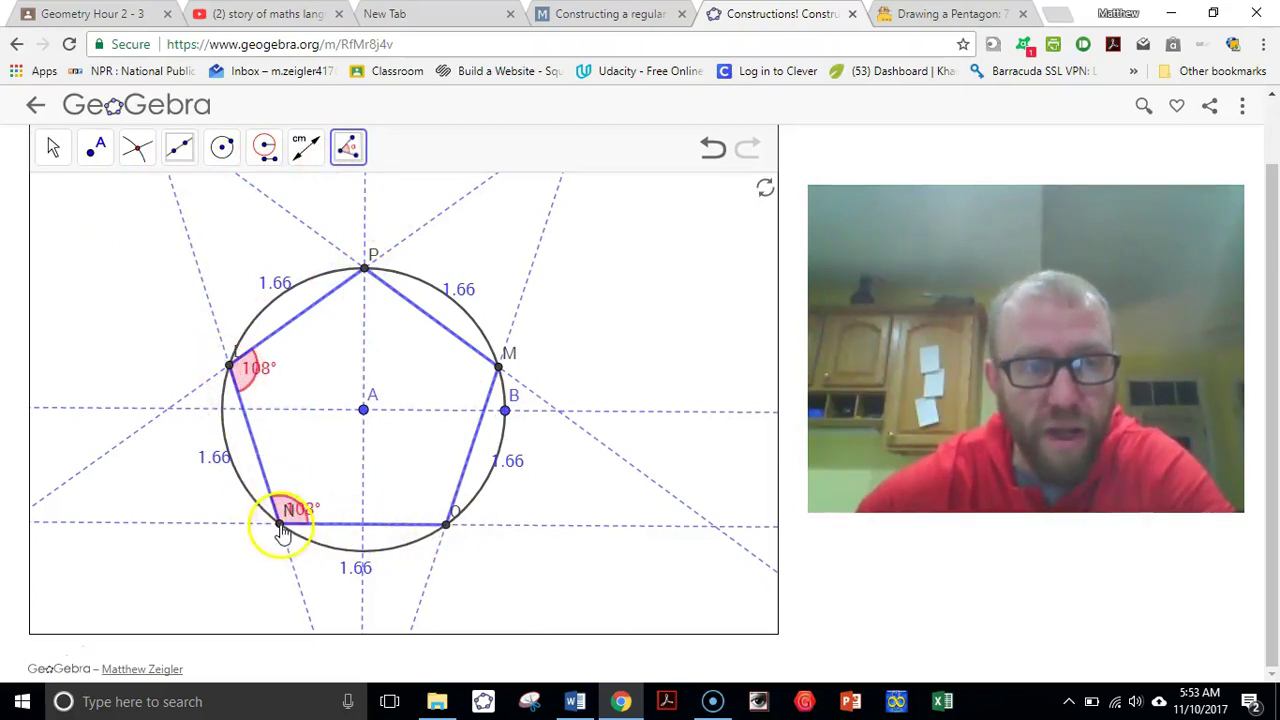
click(280, 525)
click(452, 511)
click(499, 368)
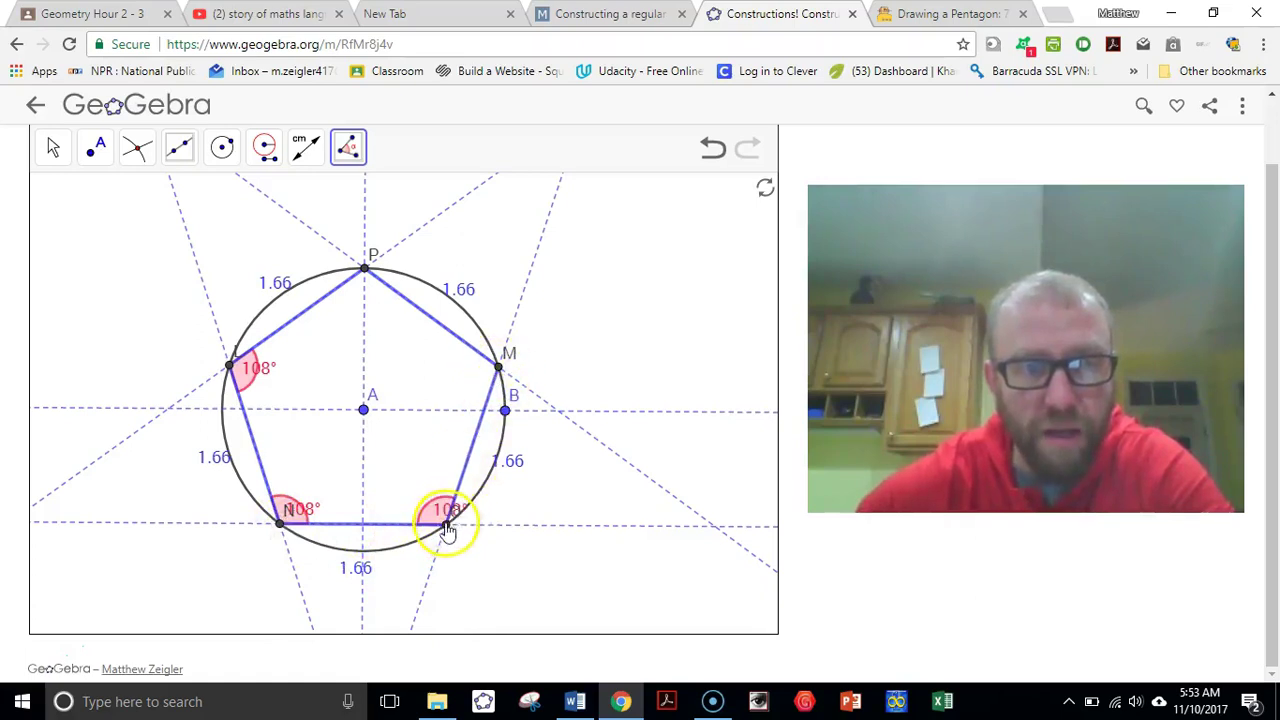
click(447, 527)
click(499, 368)
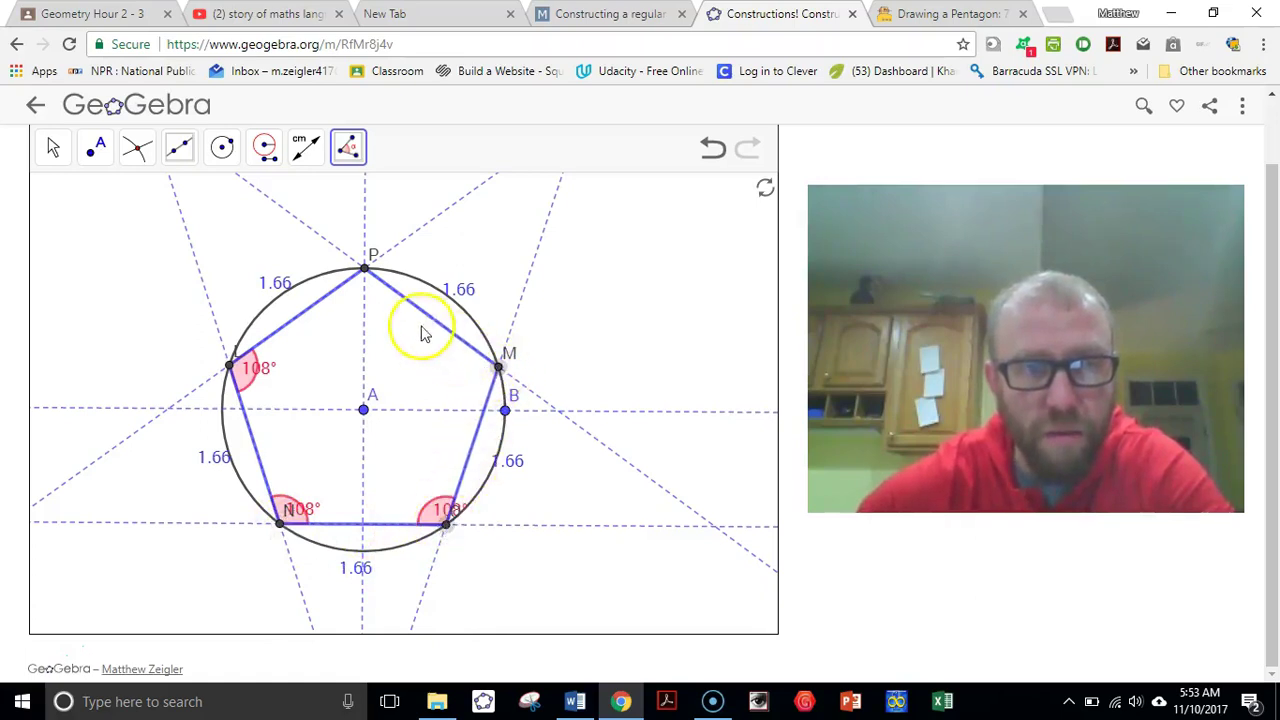
click(366, 272)
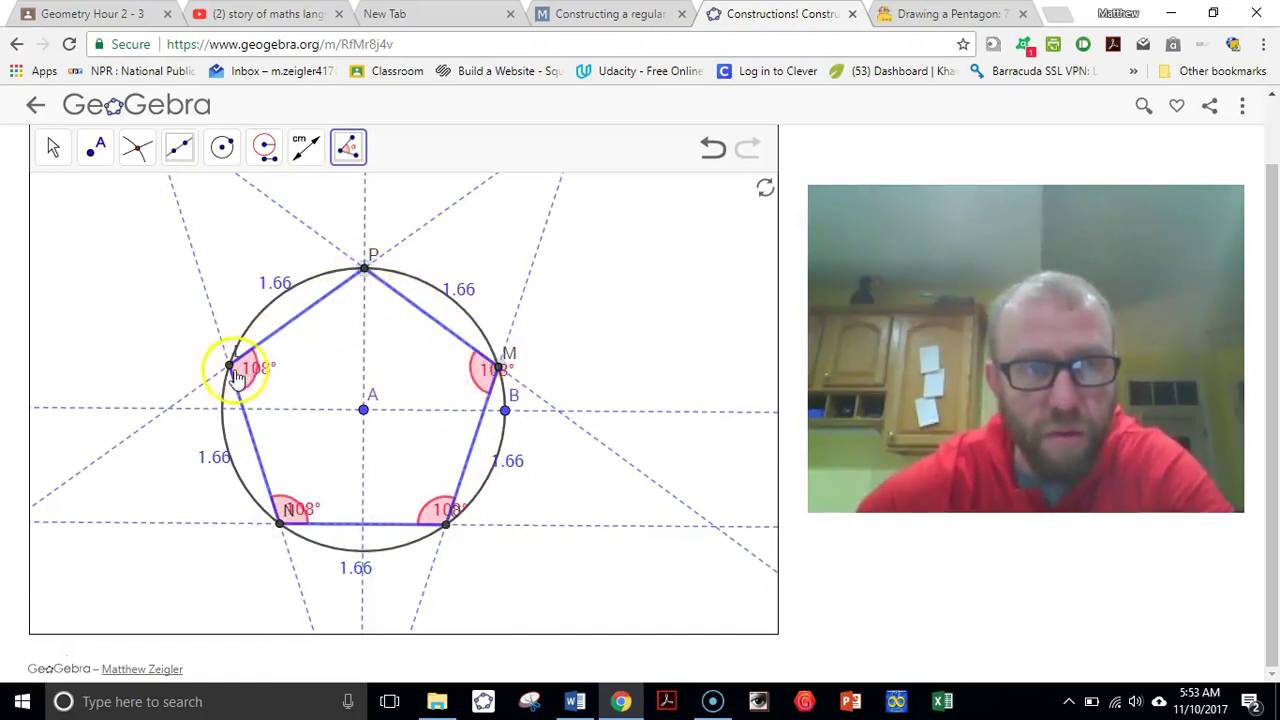
click(53, 147)
Step: Drag the 108° labels at N, O and P off their vertices
drag(300, 509, 314, 484)
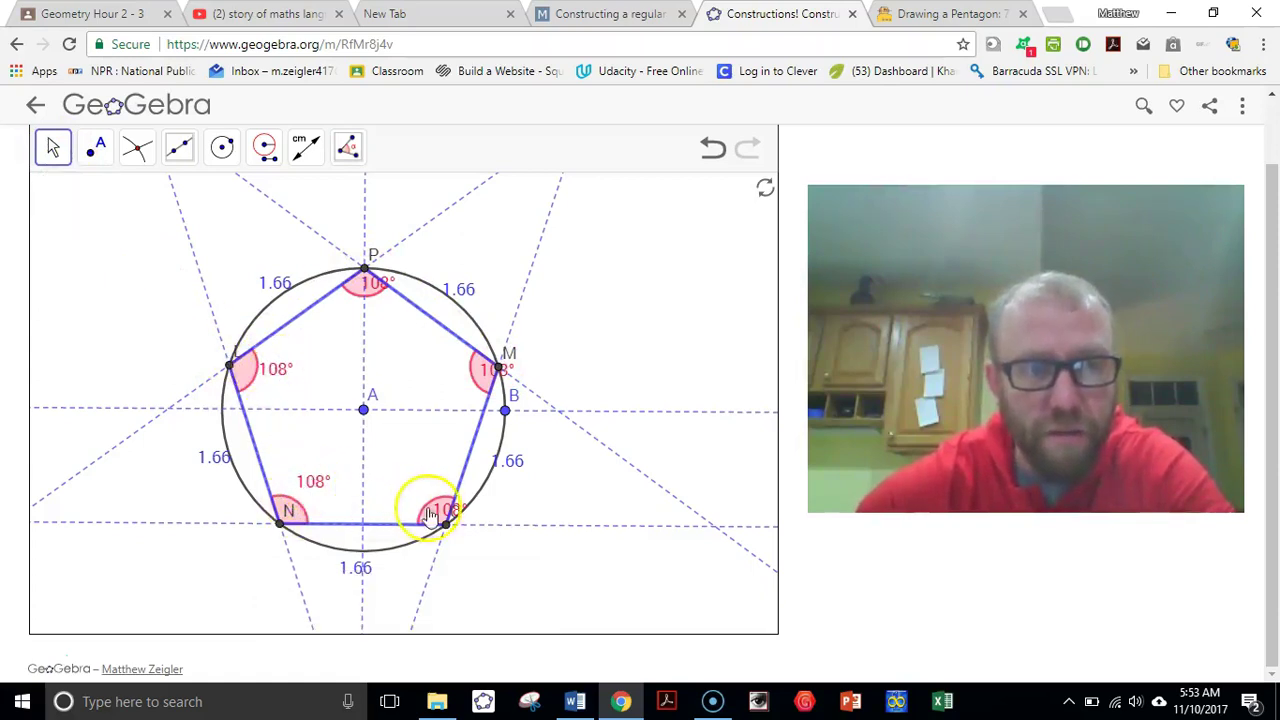
drag(440, 510, 421, 482)
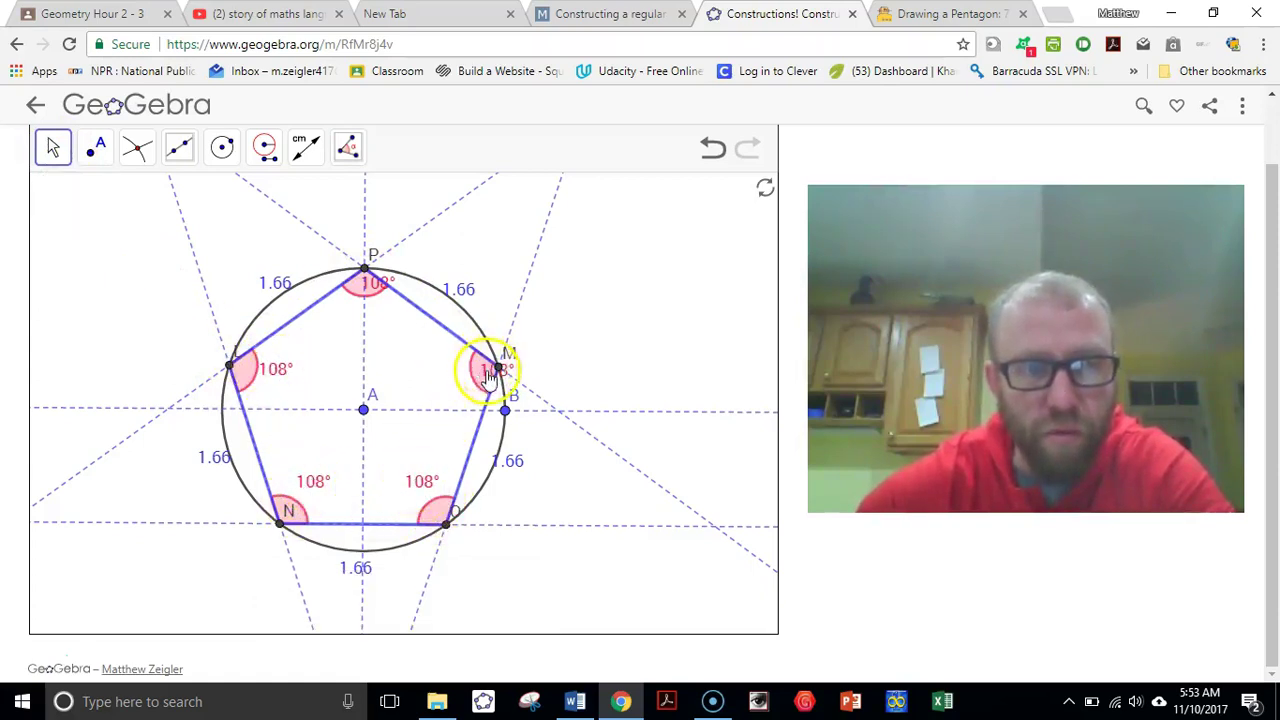
drag(371, 278, 366, 313)
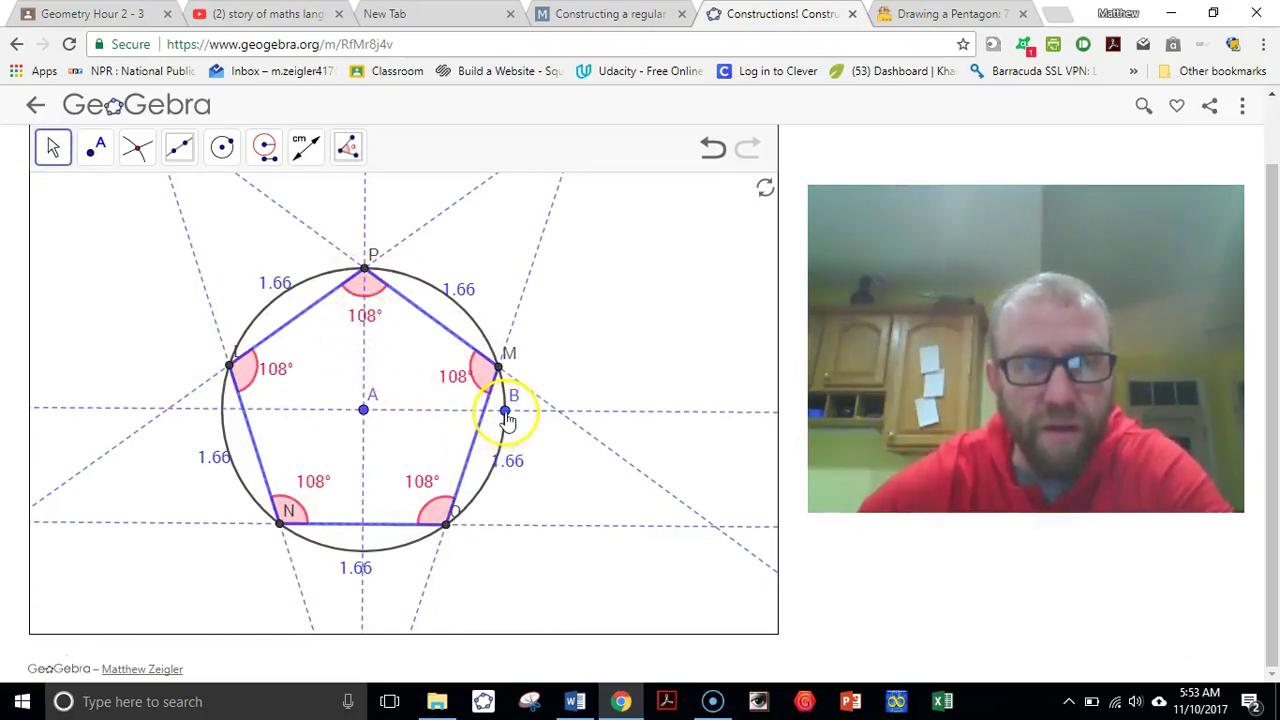
Step: Drag point B and centre A to resize the pentagon to equal sides of 1.55
drag(507, 420, 538, 420)
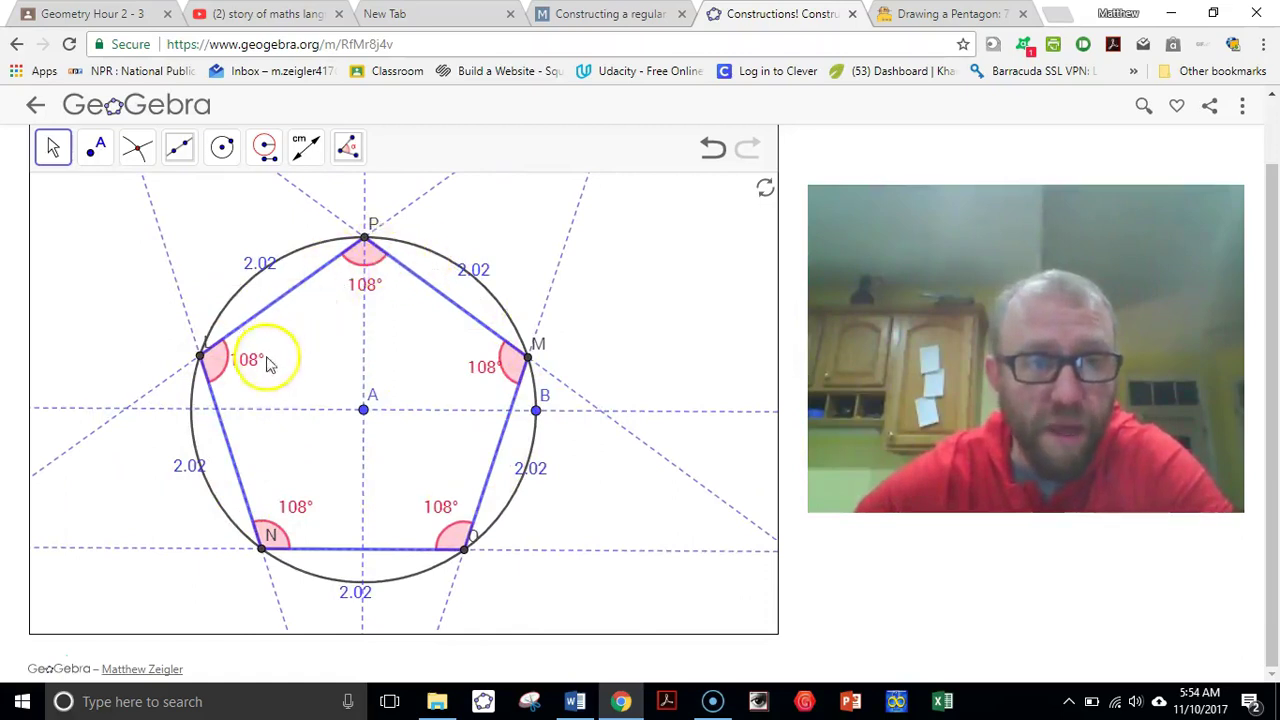
mouse_move(538, 418)
mouse_down()
mouse_move(472, 420)
mouse_move(557, 420)
mouse_up()
drag(363, 418, 427, 430)
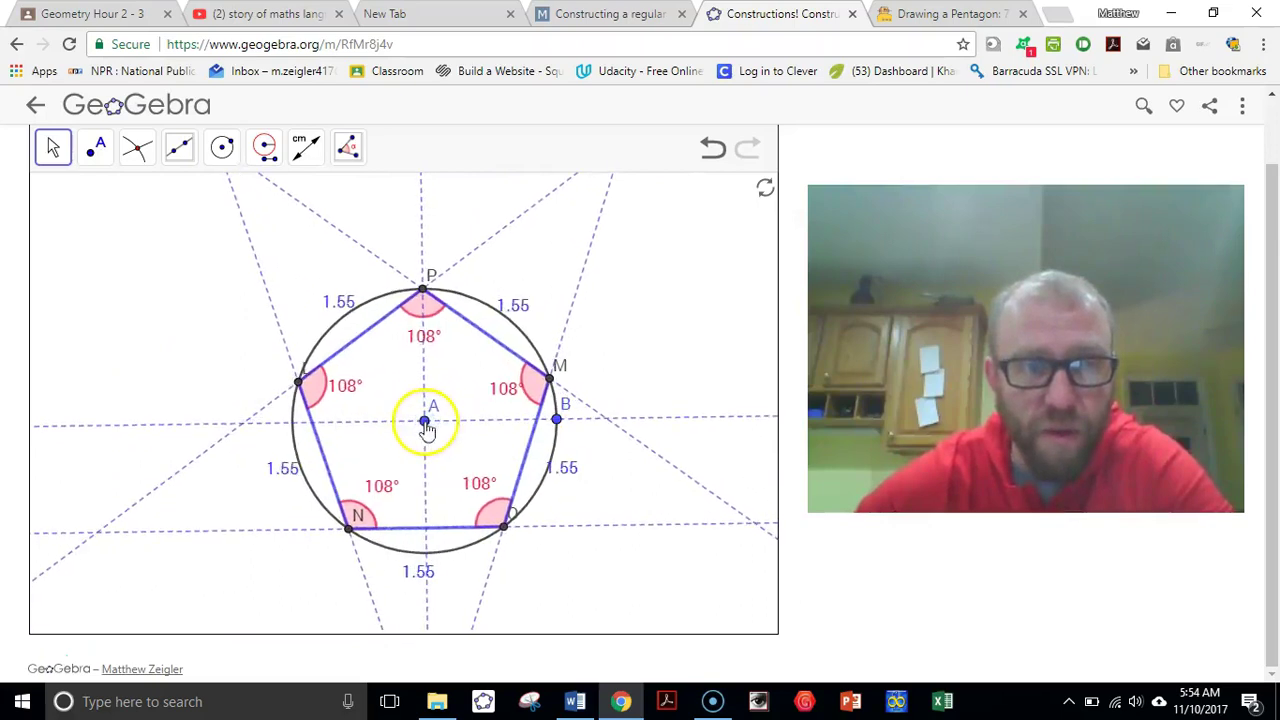
Step: Hide the horizontal line through A and B, the dashed line through L, and line NO
right_click(222, 428)
click(214, 434)
right_click(220, 430)
click(228, 466)
right_click(220, 462)
click(224, 490)
right_click(240, 553)
click(236, 574)
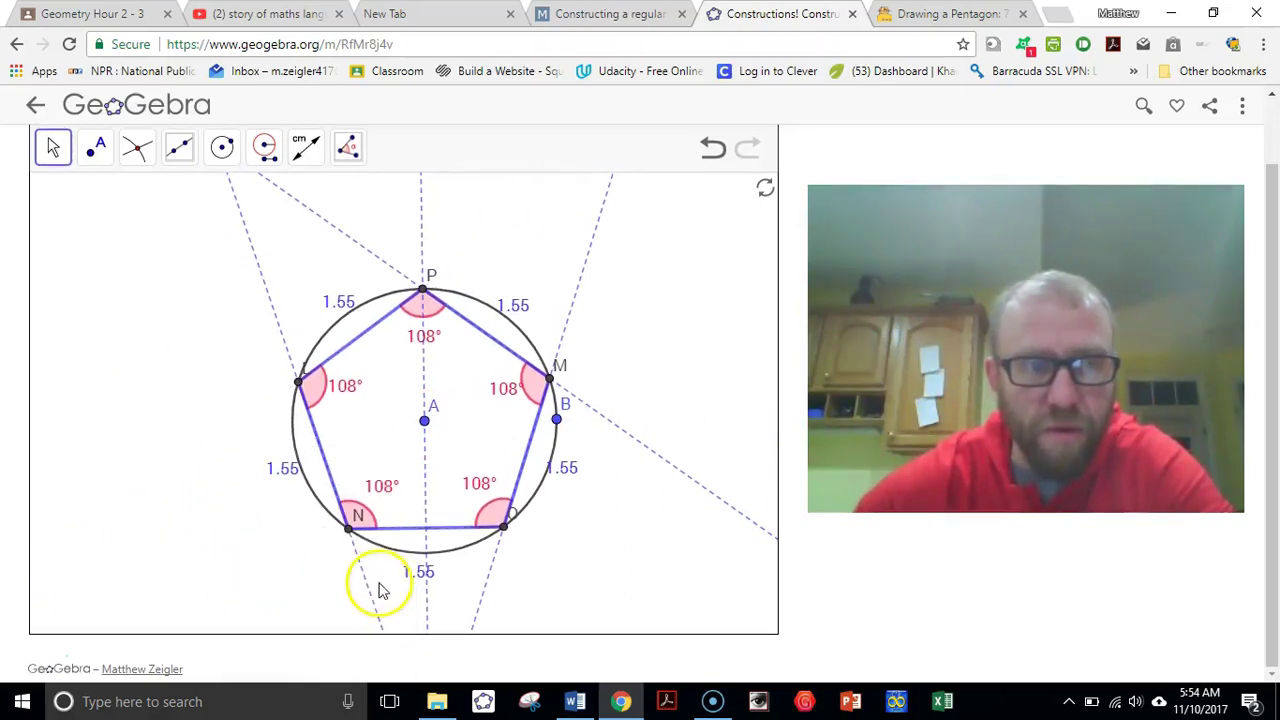
Step: Hide lines LN, OM and MP and the vertical dashed line
right_click(371, 598)
click(386, 572)
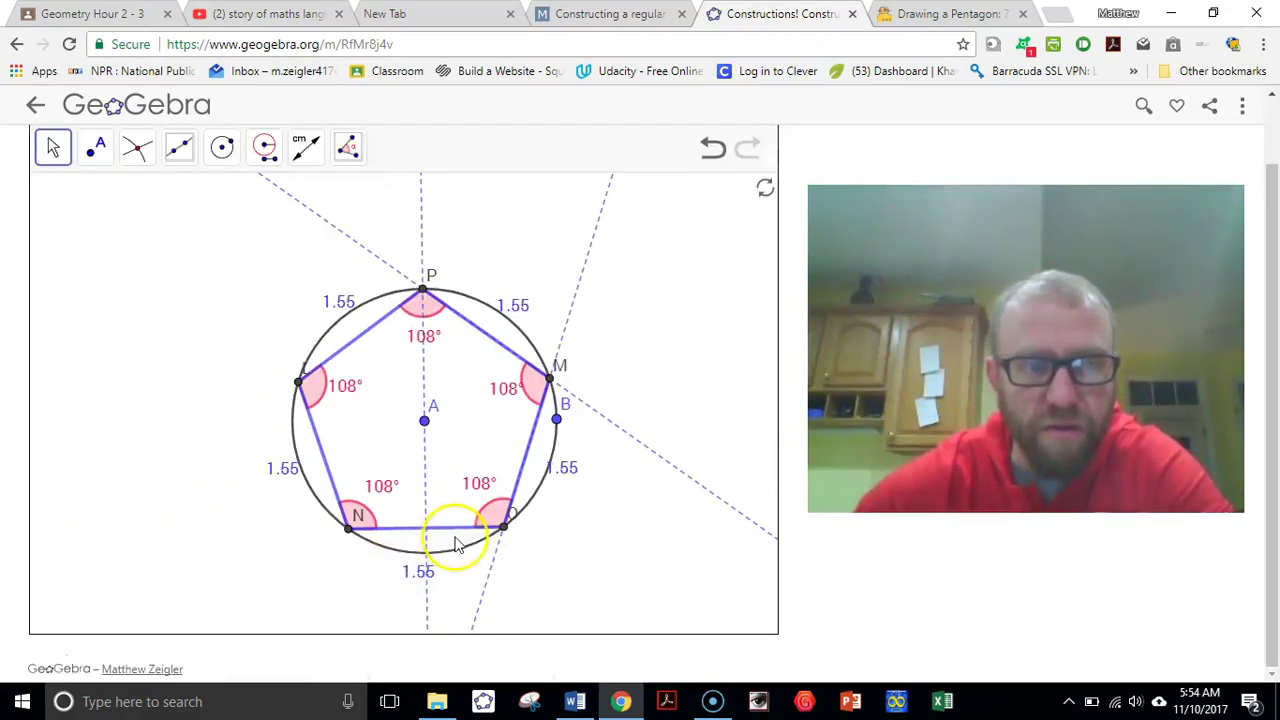
right_click(490, 570)
click(503, 572)
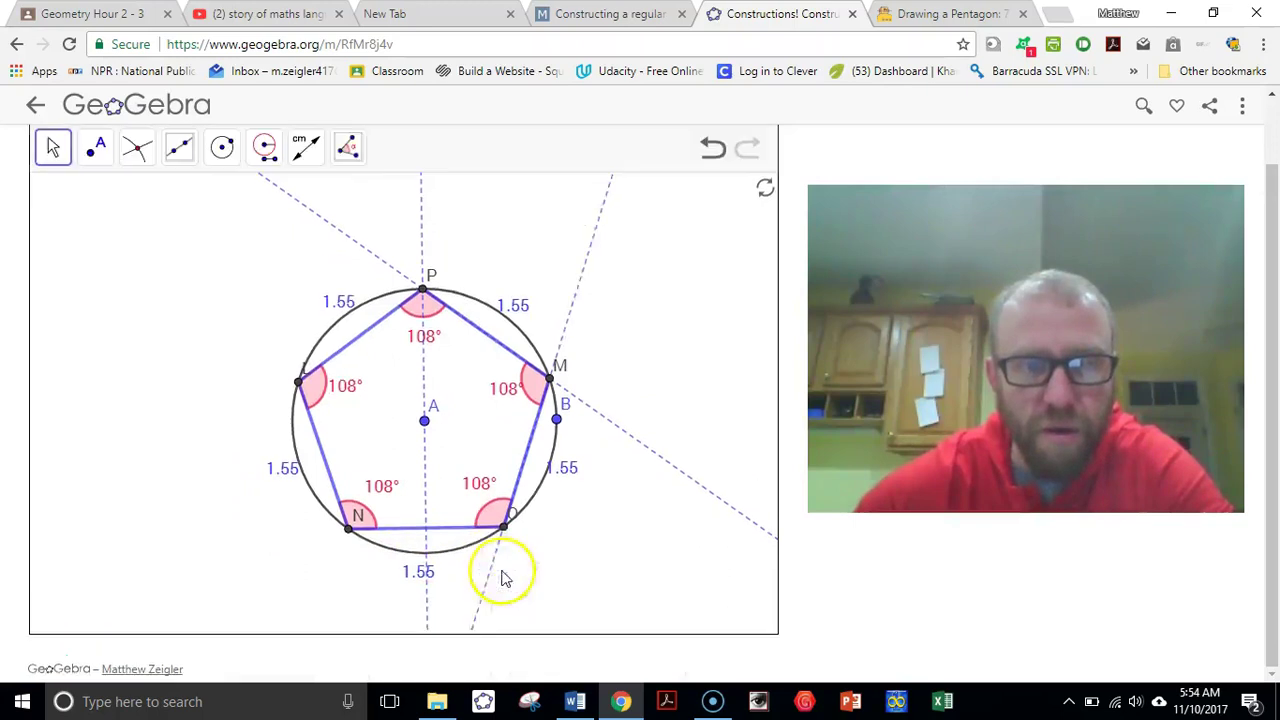
right_click(622, 432)
click(632, 472)
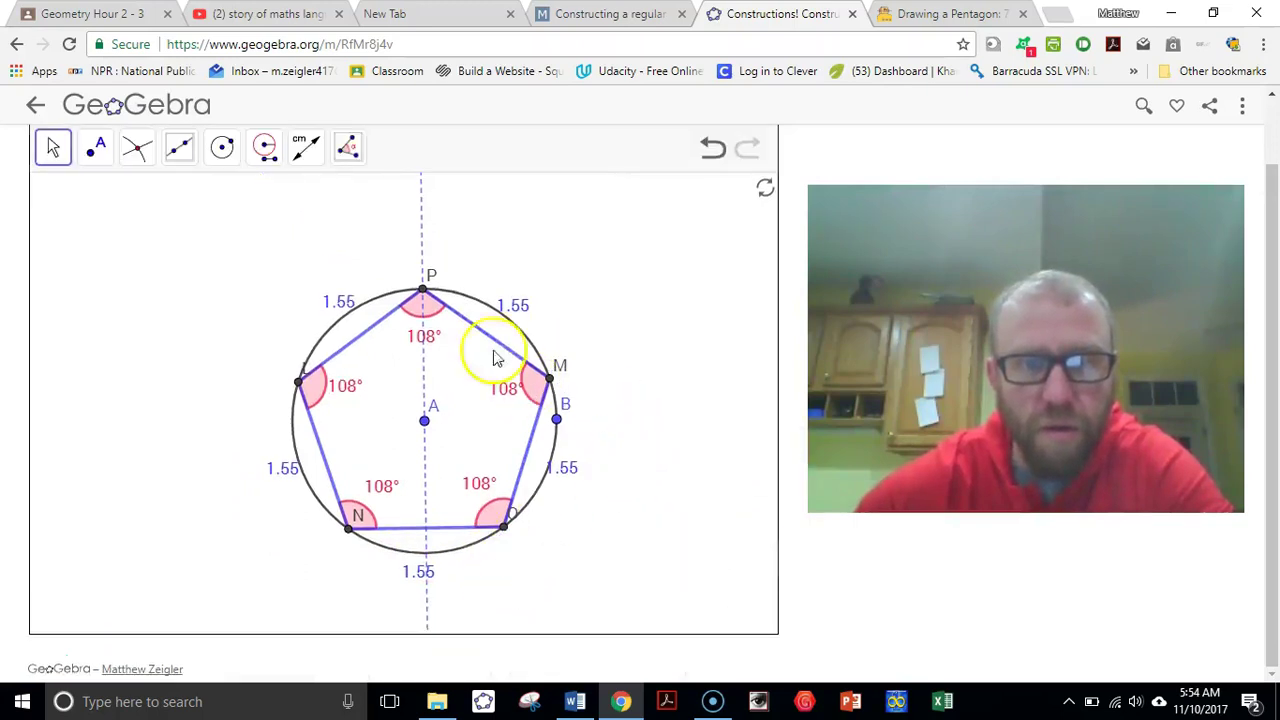
right_click(424, 241)
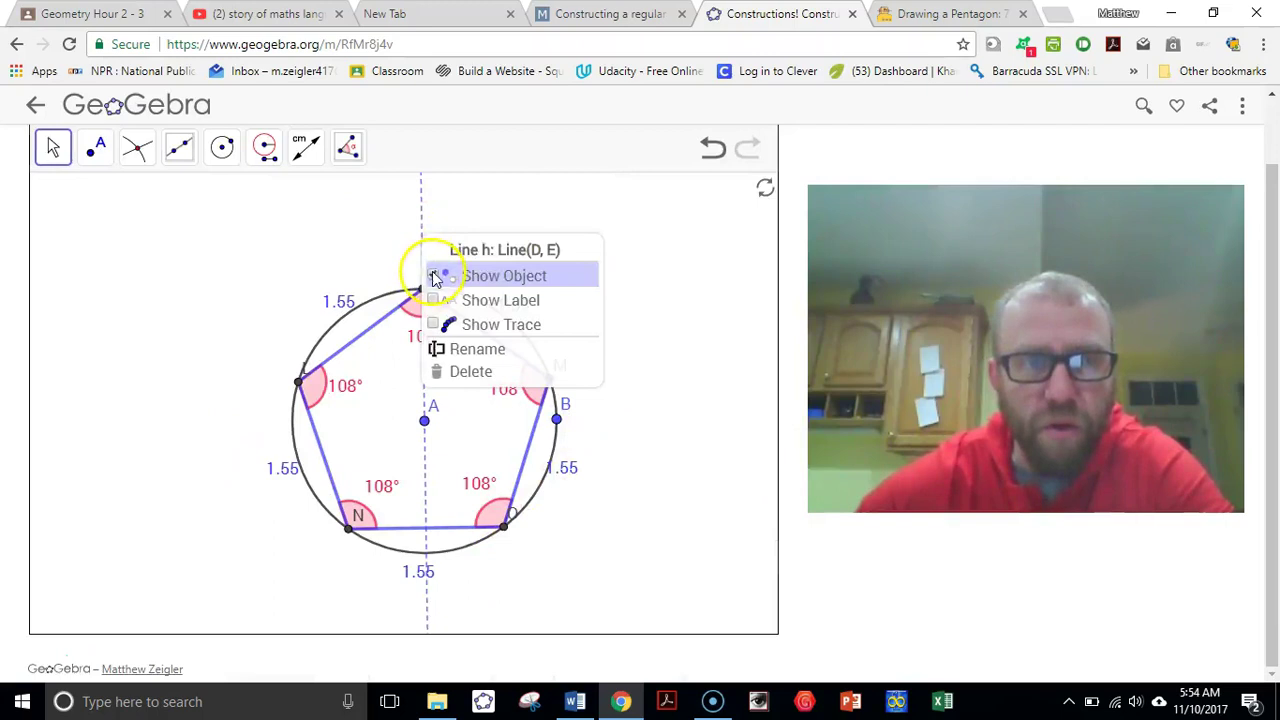
click(436, 272)
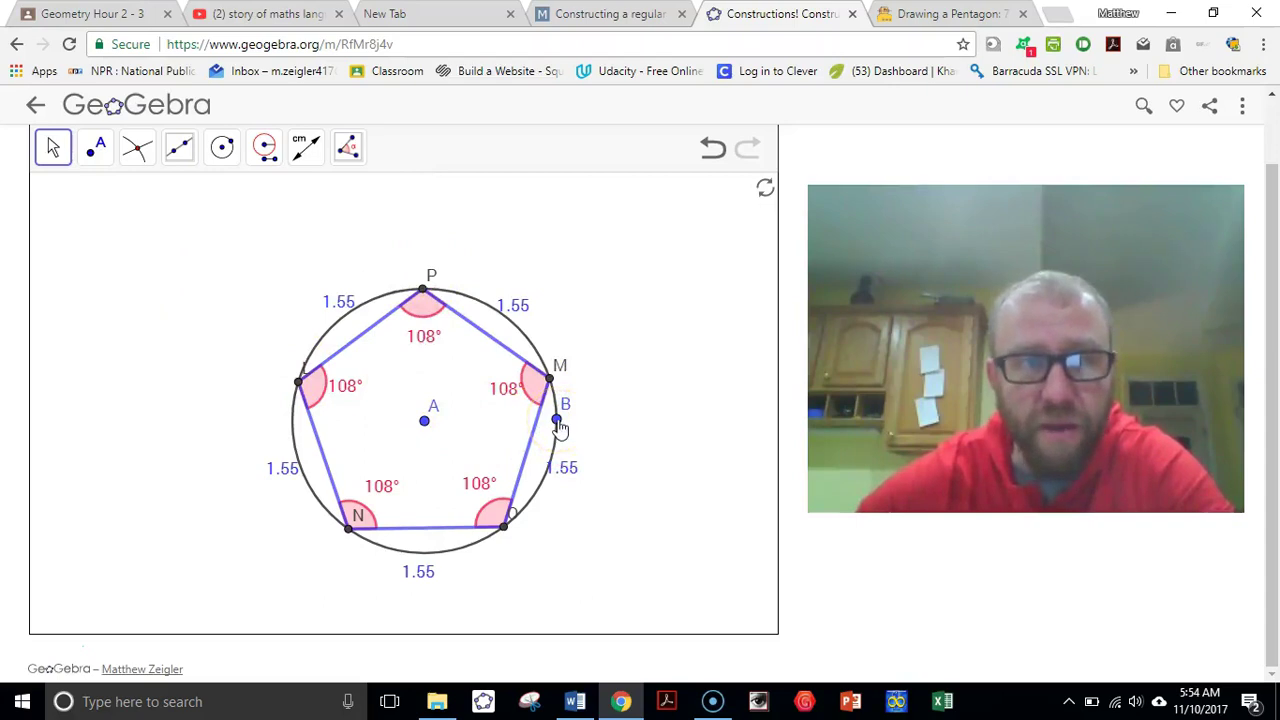
Step: Drag point B and centre A until the pentagon's equal sides measure 1.89
mouse_move(563, 428)
mouse_down()
mouse_move(641, 425)
mouse_move(580, 432)
mouse_up()
mouse_move(424, 421)
mouse_down()
mouse_move(395, 418)
mouse_move(419, 419)
mouse_up()
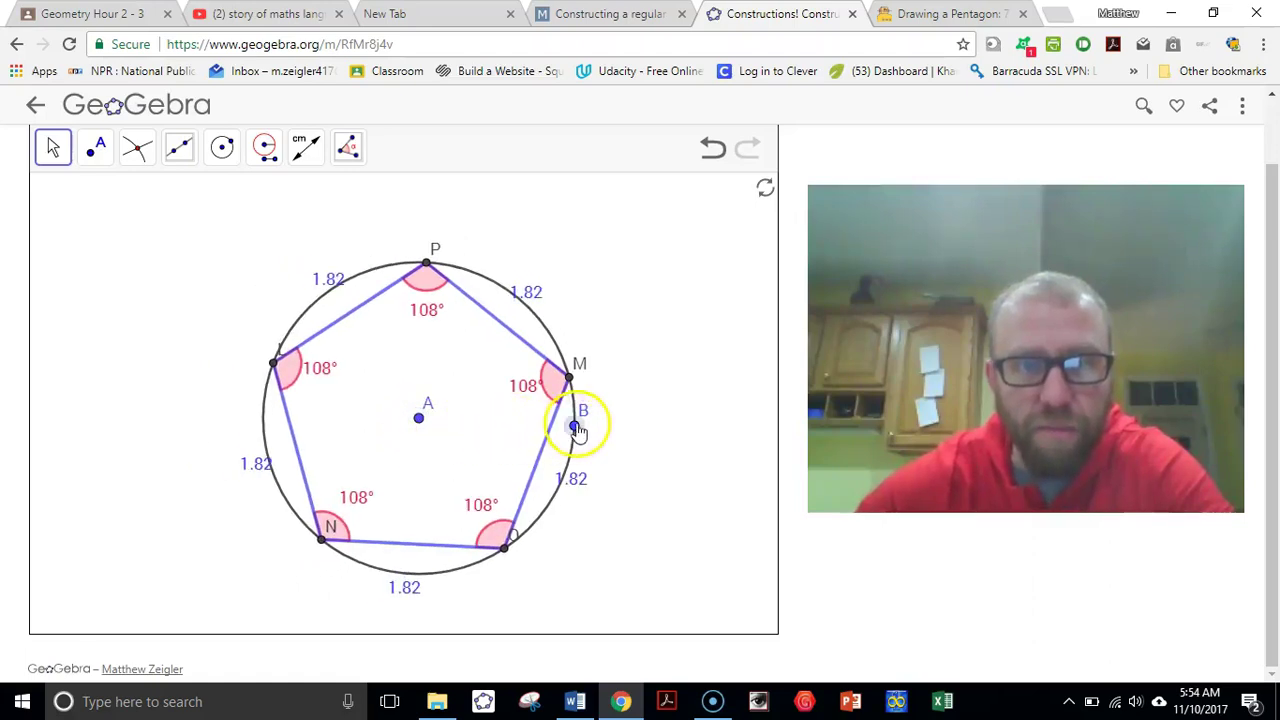
mouse_move(578, 428)
mouse_down()
mouse_move(623, 406)
mouse_move(580, 420)
mouse_up()
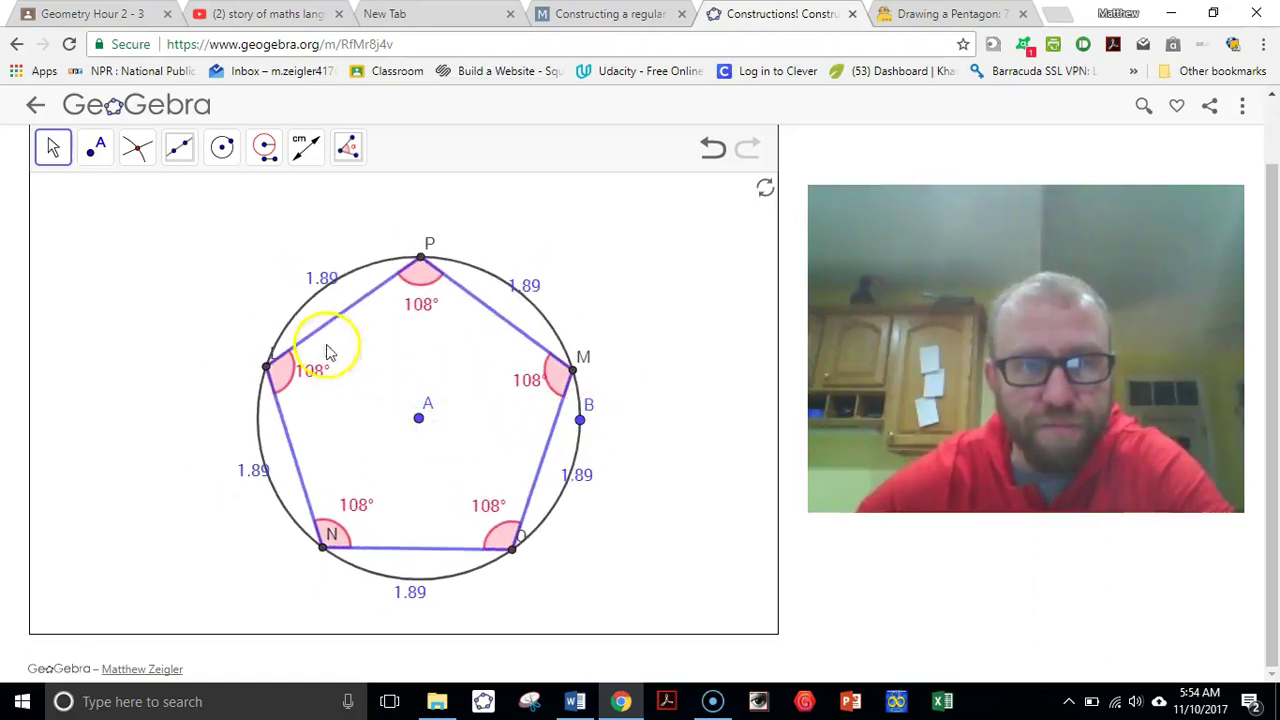